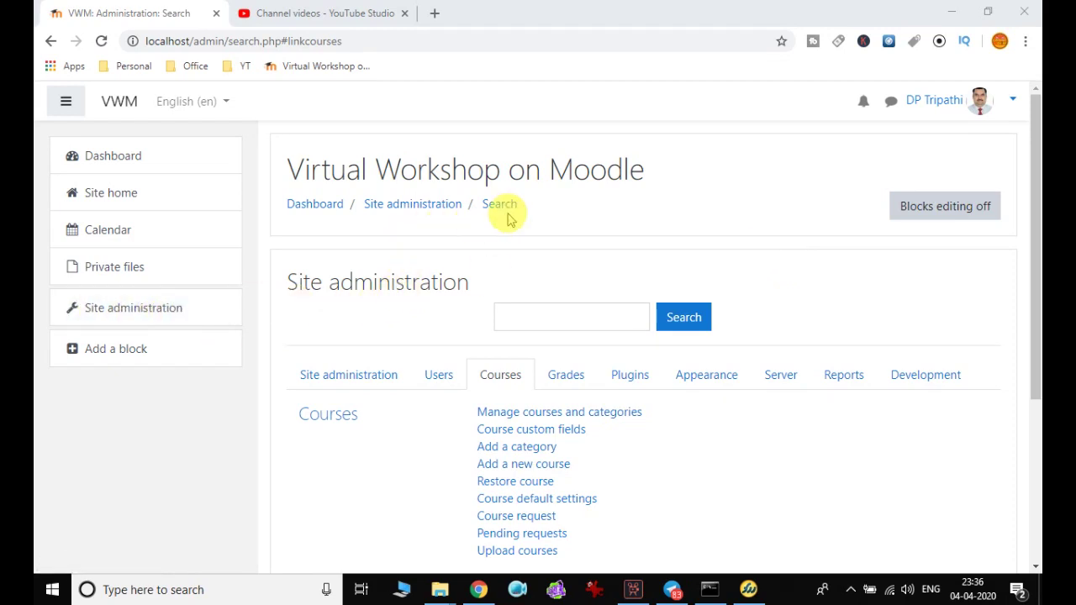
# Start a new course category from the course and category management page, with Top as its parent category
pyautogui.scroll(-1, 509, 378)
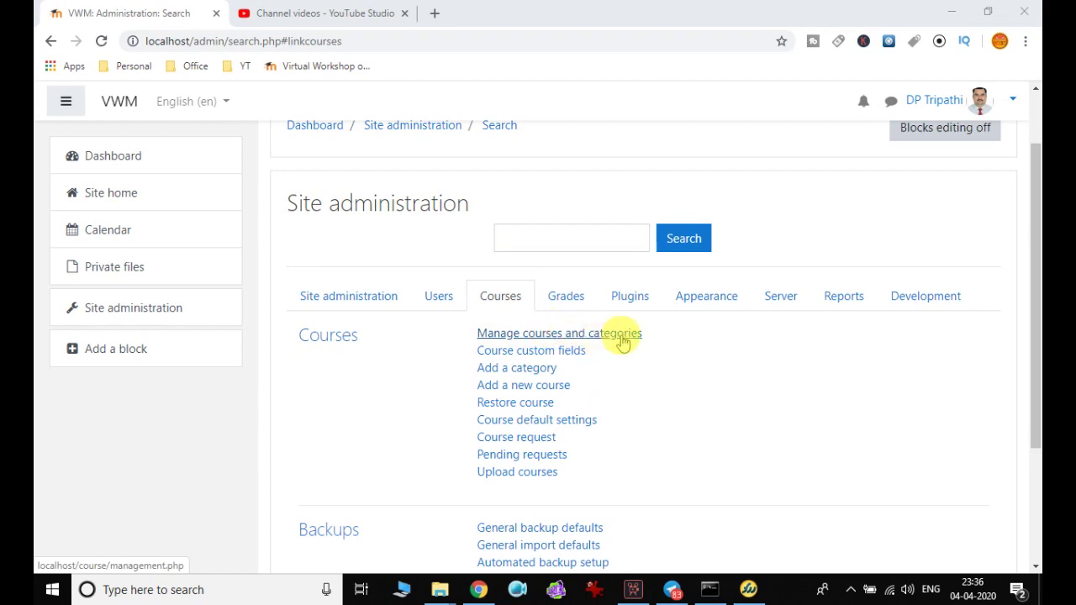
pyautogui.click(549, 335)
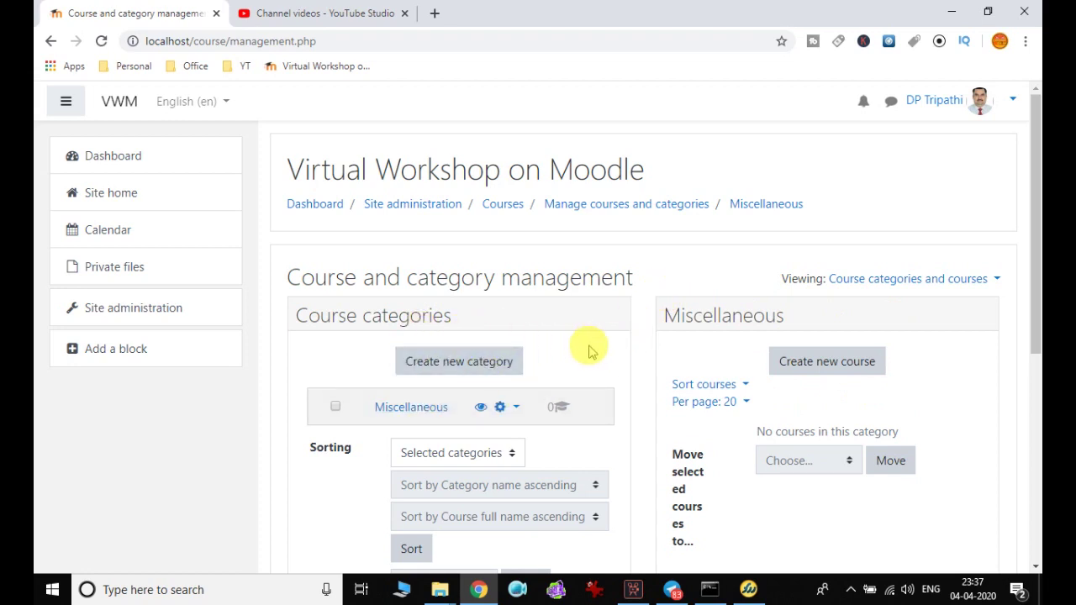
pyautogui.scroll(-3, 585, 346)
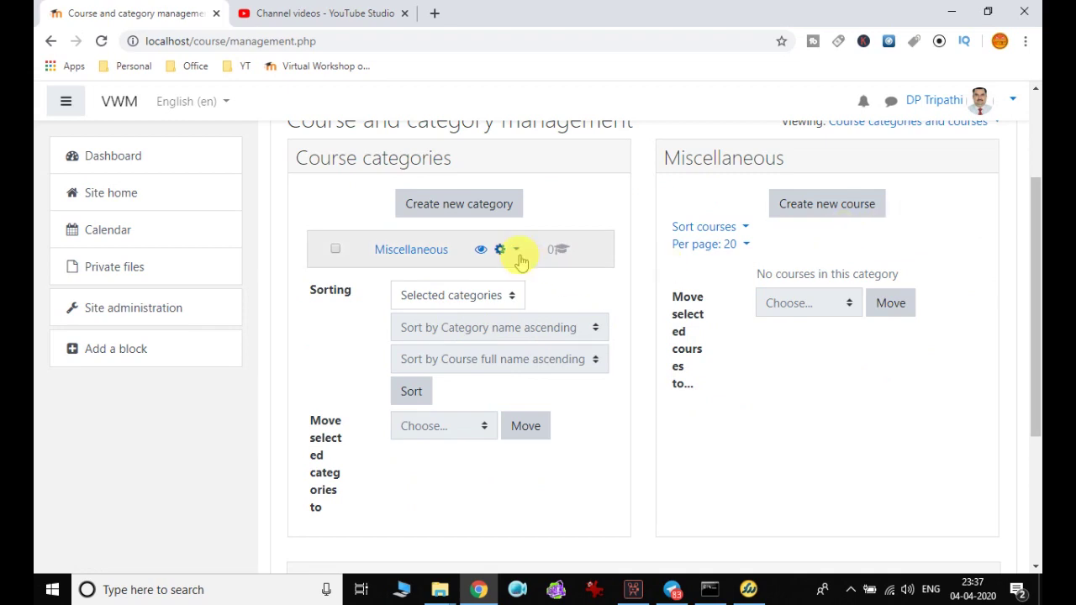
pyautogui.click(488, 212)
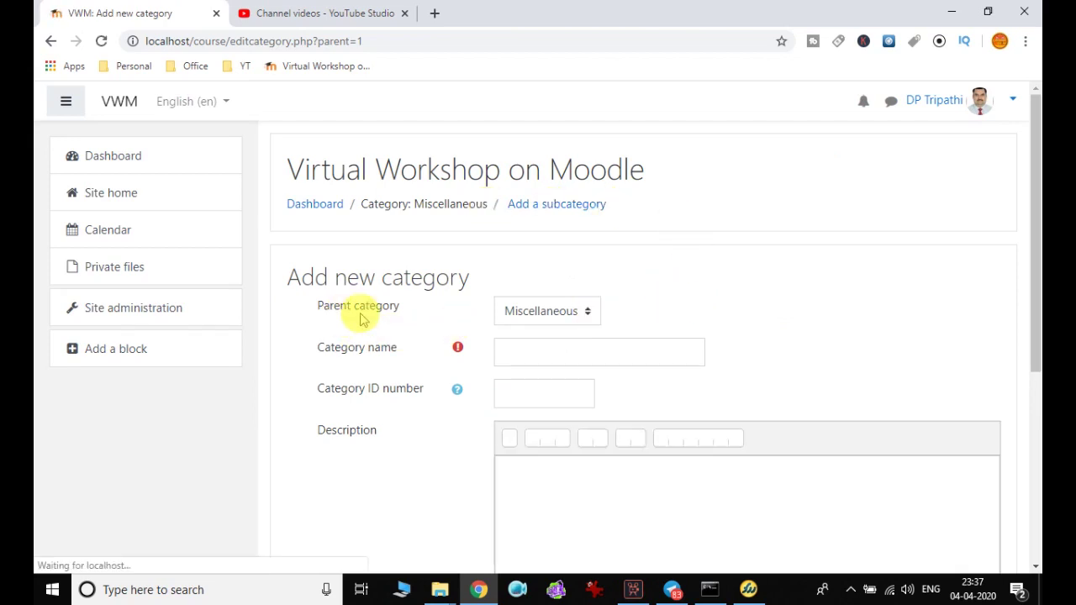
pyautogui.click(578, 312)
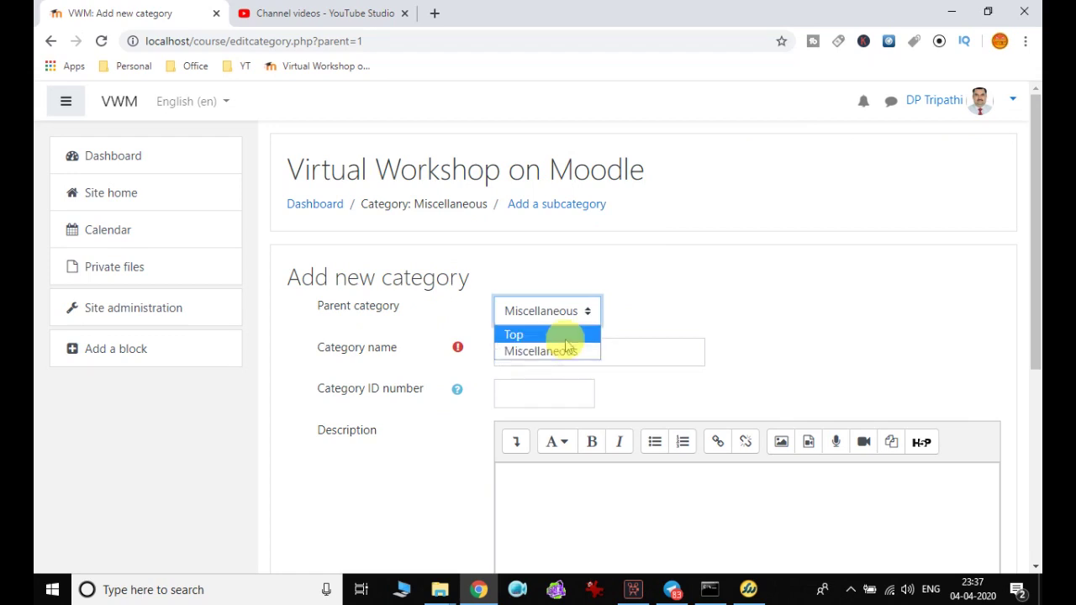
pyautogui.click(565, 336)
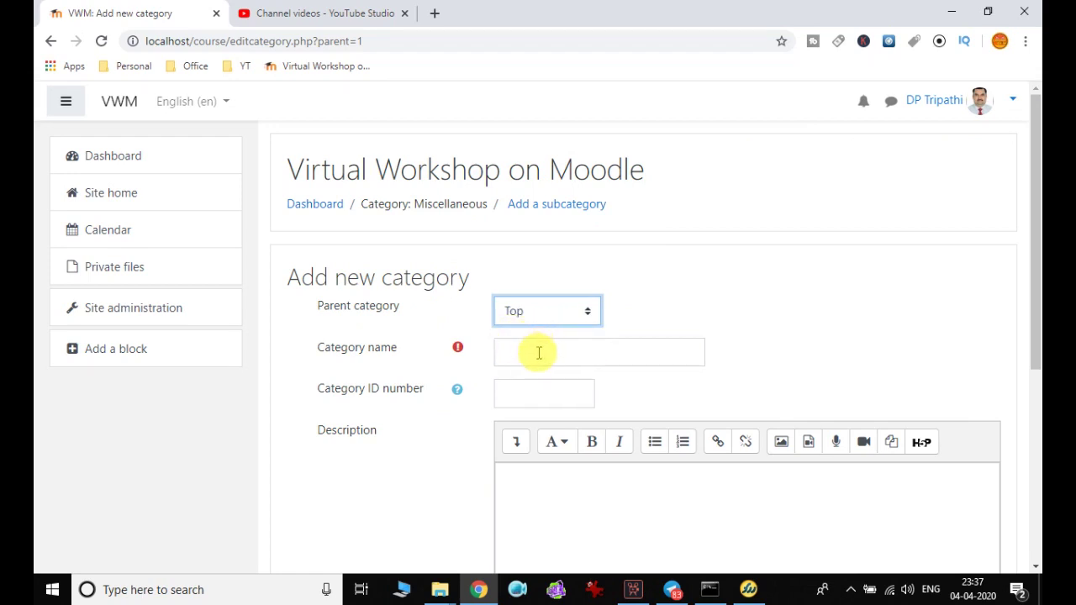
# Name the new category Virutal_Workshop and enter "Virtual Workshop on Moodle" as its description, leaving the ID number empty
pyautogui.click(537, 352)
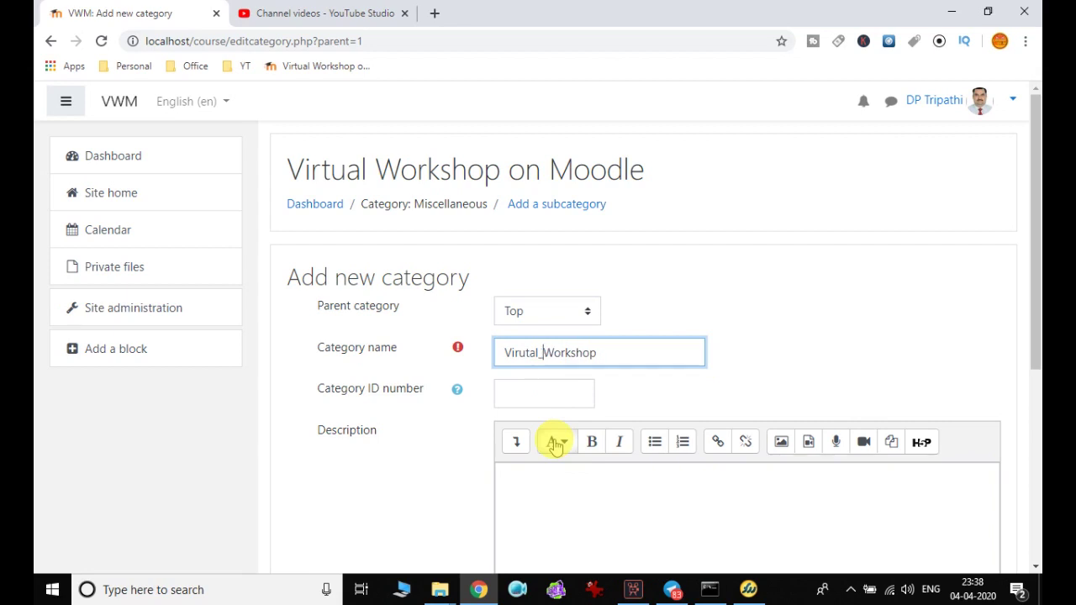
pyautogui.scroll(-1, 588, 340)
pyautogui.click(541, 316)
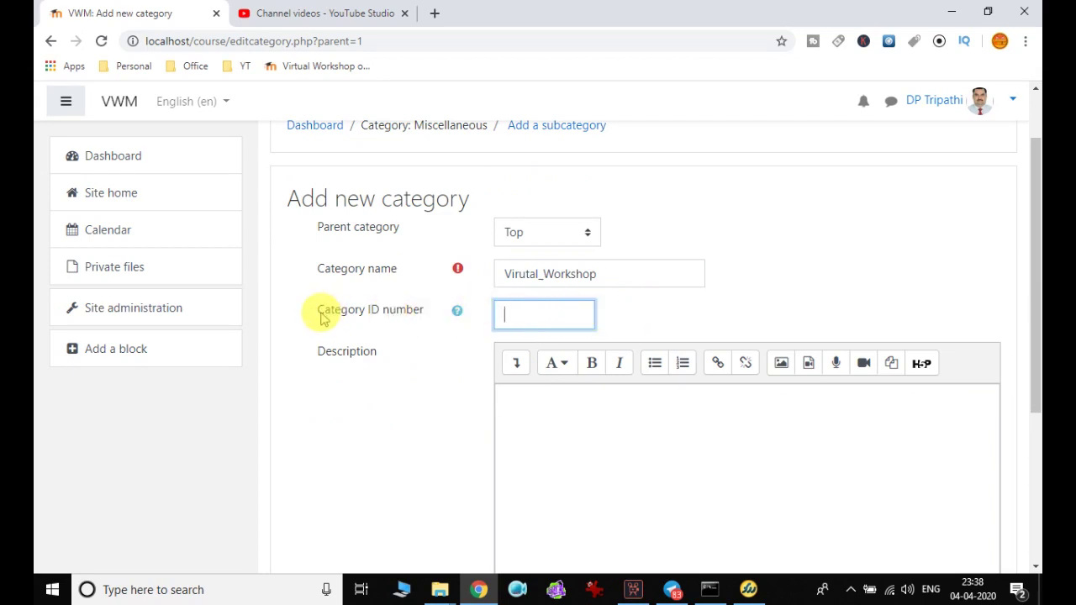
pyautogui.click(596, 421)
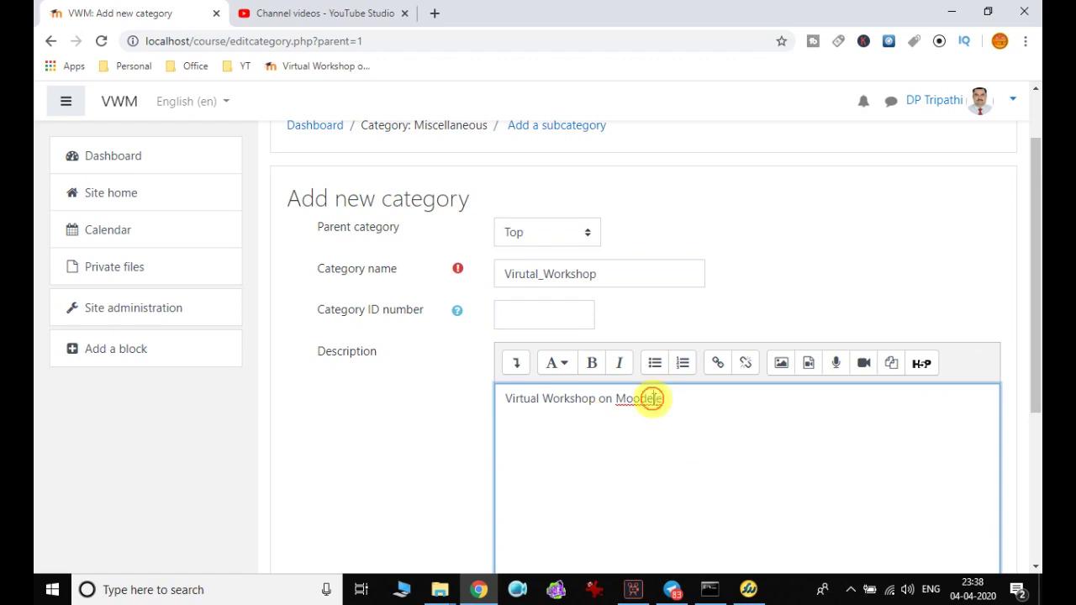
pyautogui.scroll(-2, 644, 457)
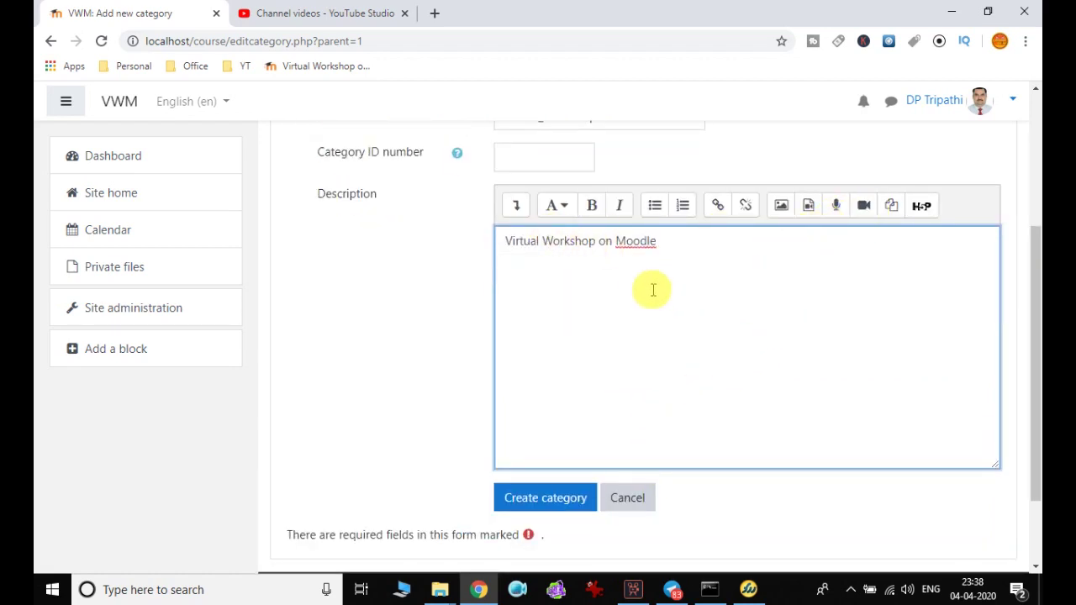
pyautogui.click(677, 238)
pyautogui.press('Return')
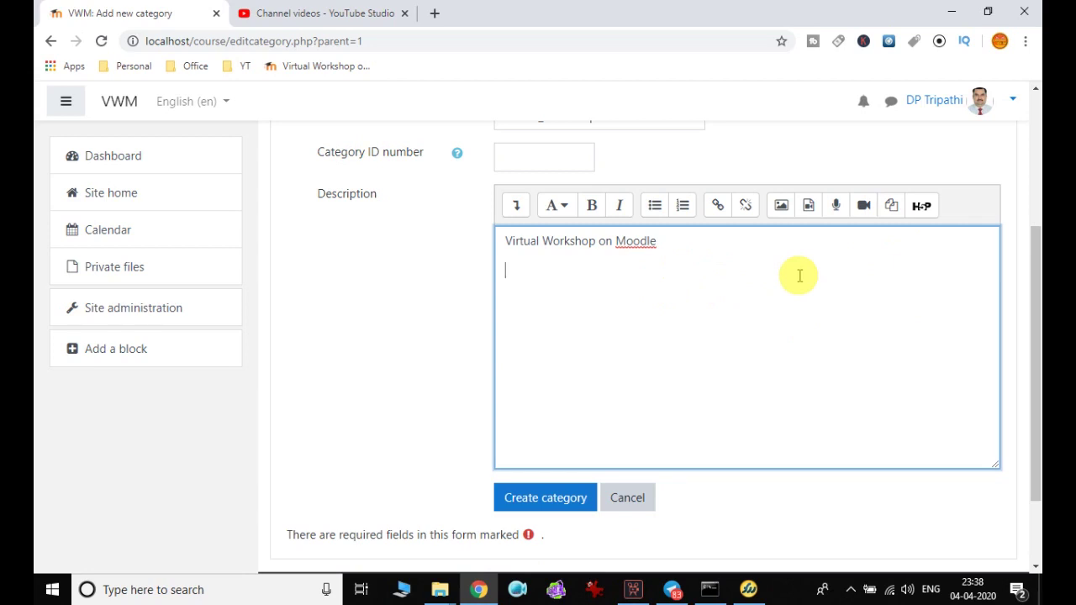
# Create the category and move Virutal_Workshop above Miscellaneous in the category list
pyautogui.scroll(-2, 800, 276)
pyautogui.click(557, 393)
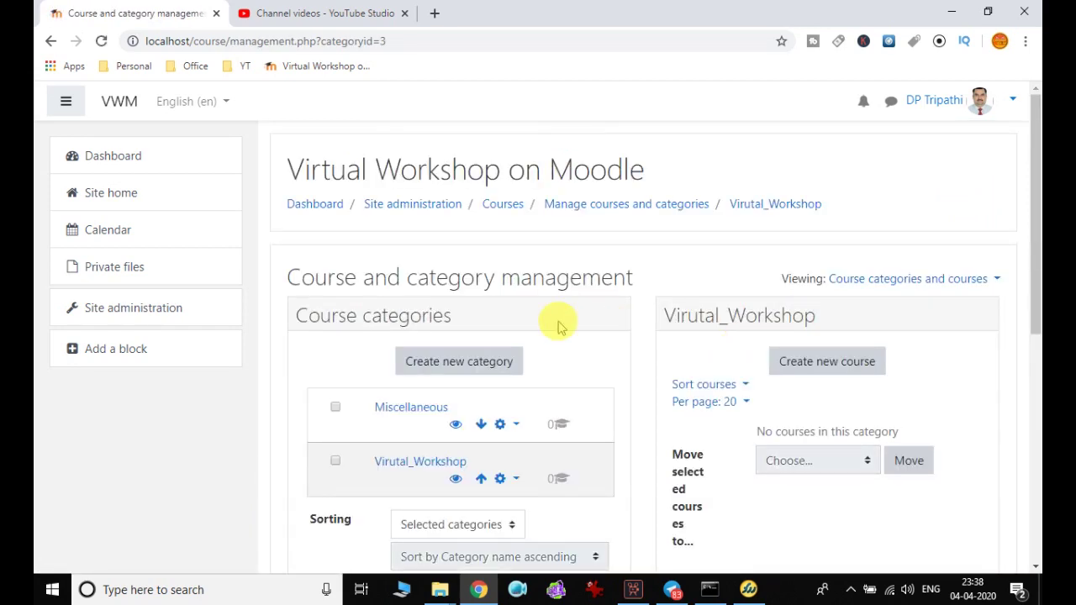
pyautogui.scroll(-1, 559, 326)
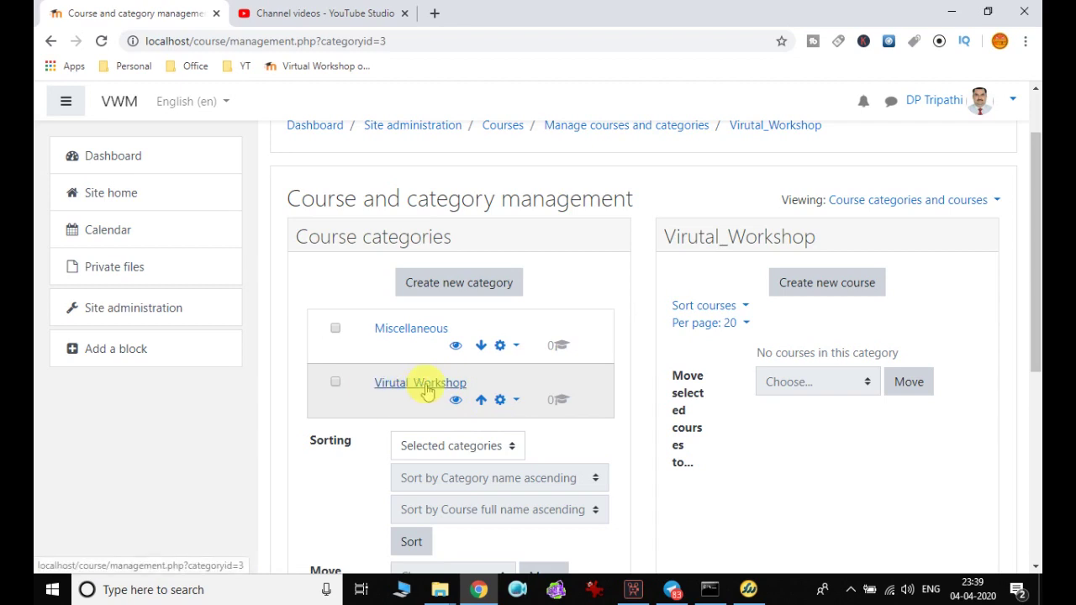
pyautogui.click(481, 401)
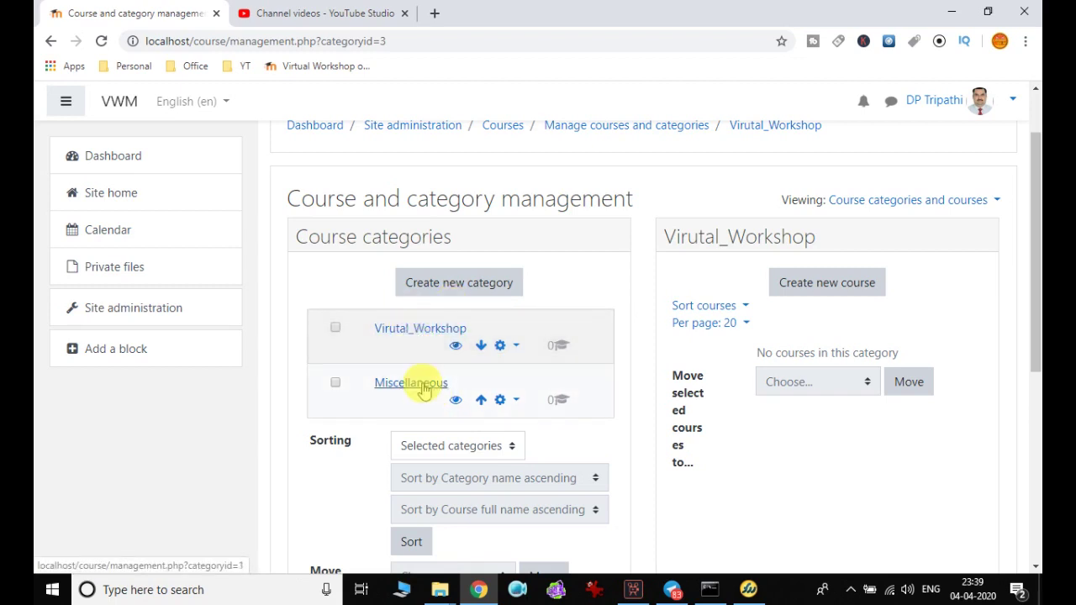
# Start a new subcategory under Virutal_Workshop, keeping Virutal_Workshop as the parent category
pyautogui.click(515, 347)
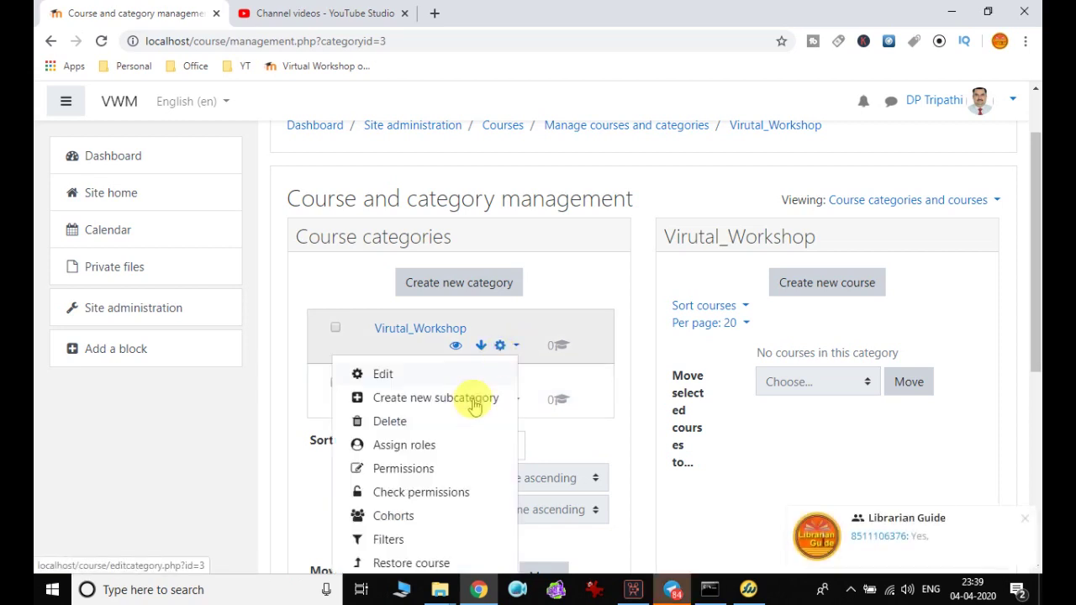
pyautogui.scroll(-2, 467, 430)
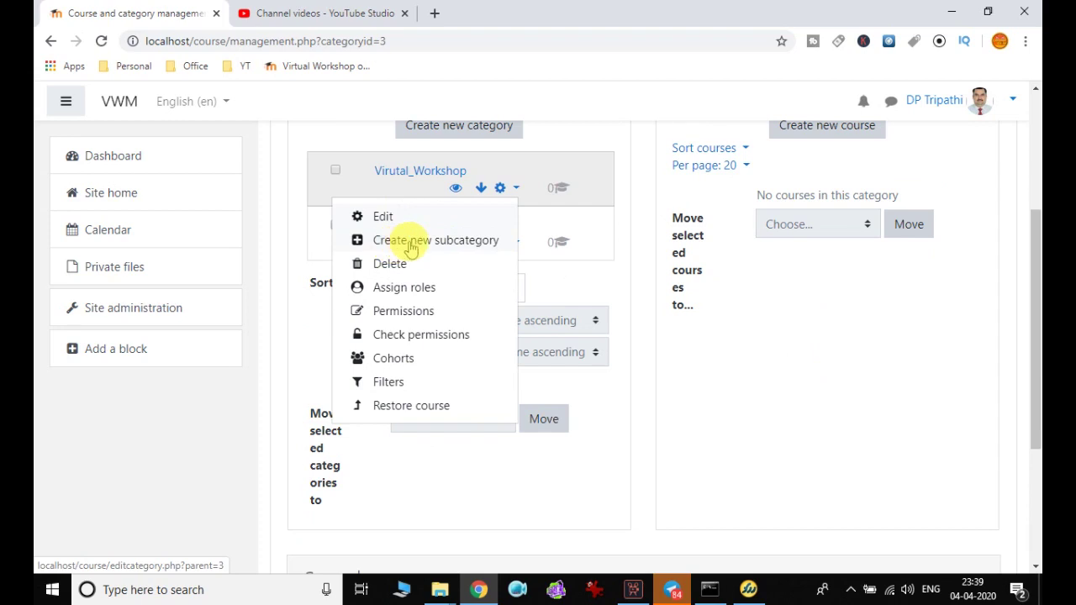
pyautogui.click(466, 240)
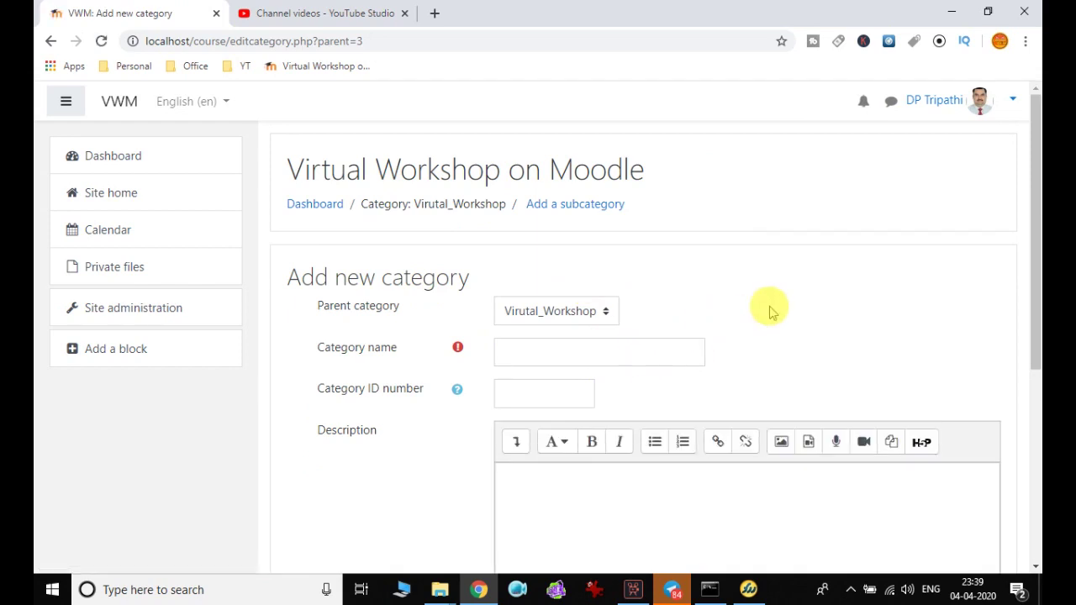
pyautogui.click(591, 313)
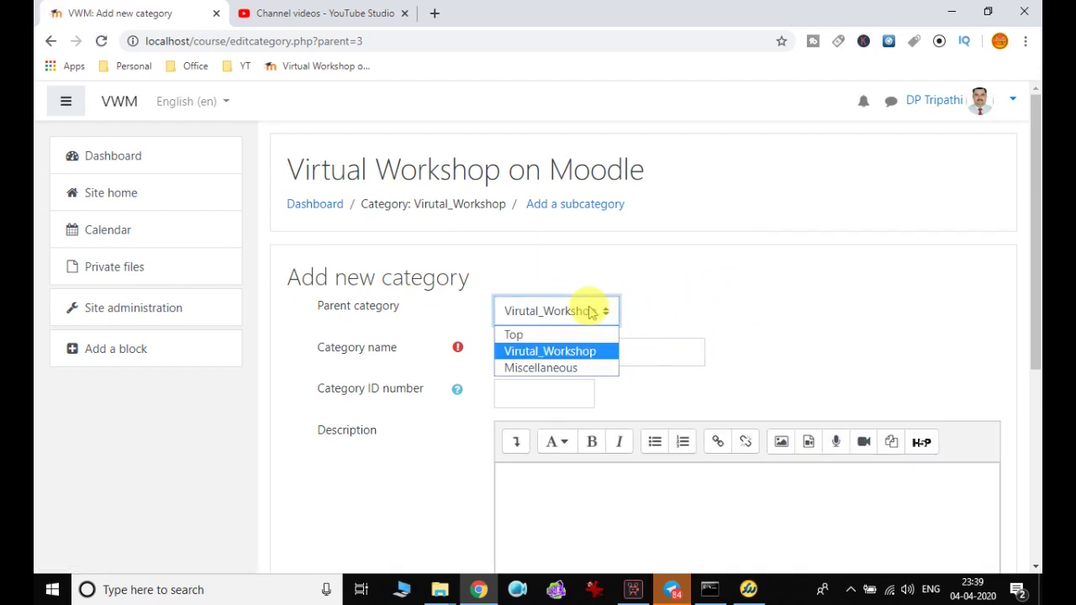
pyautogui.click(590, 312)
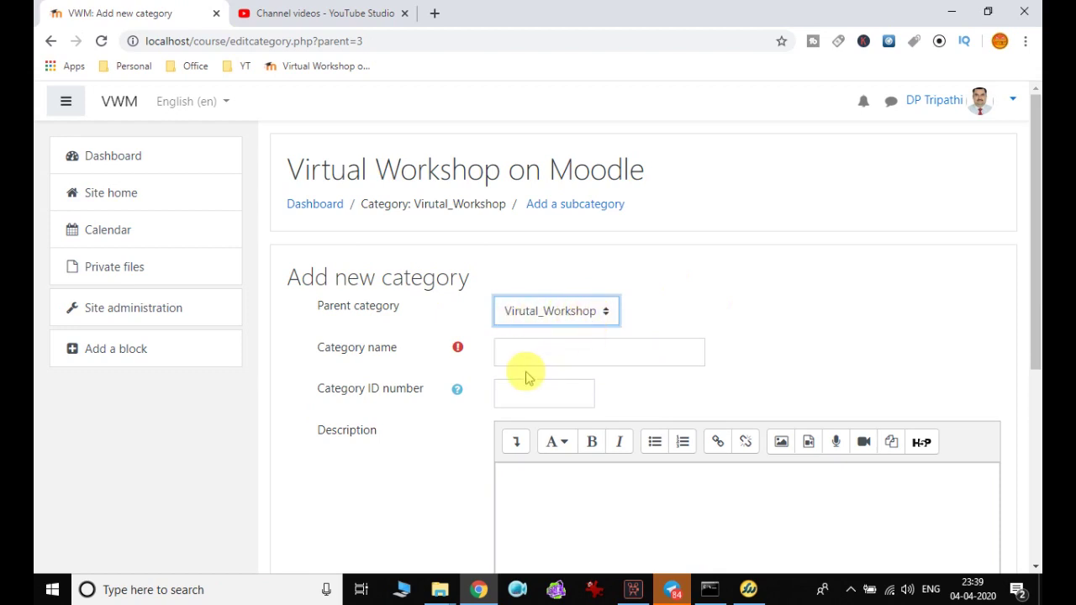
# Name the subcategory Moodle, enter "Moodle Workshop" as its description and create it
pyautogui.click(543, 354)
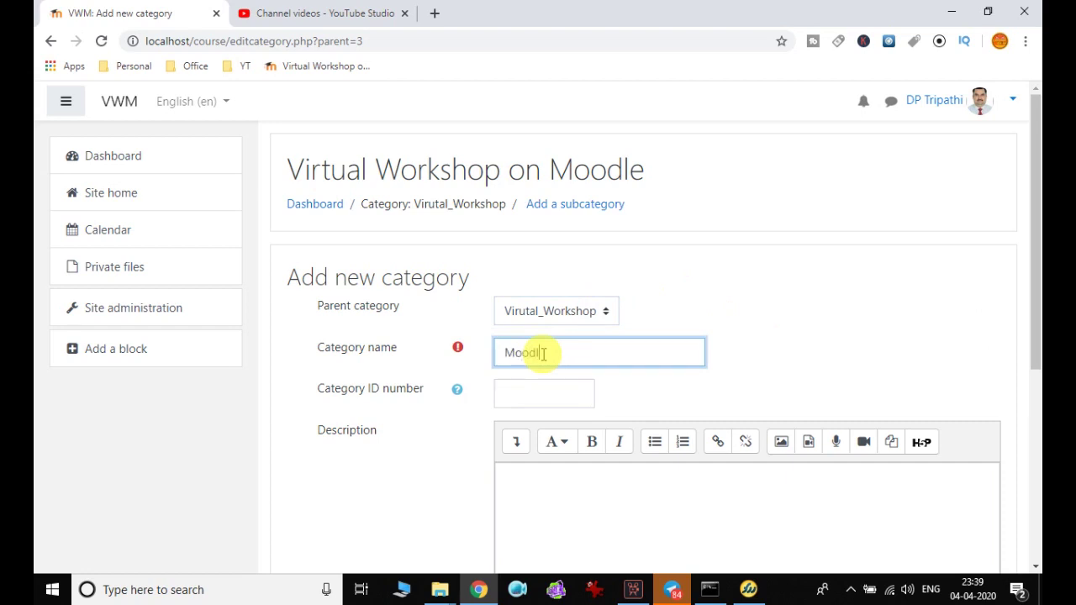
pyautogui.scroll(-1, 629, 353)
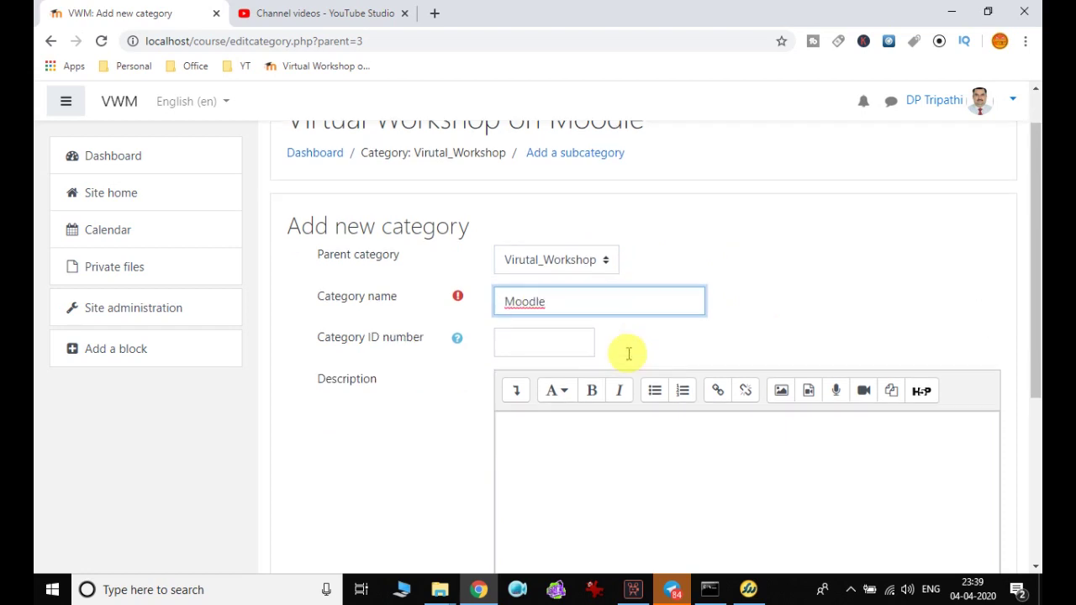
pyautogui.click(539, 315)
pyautogui.click(557, 406)
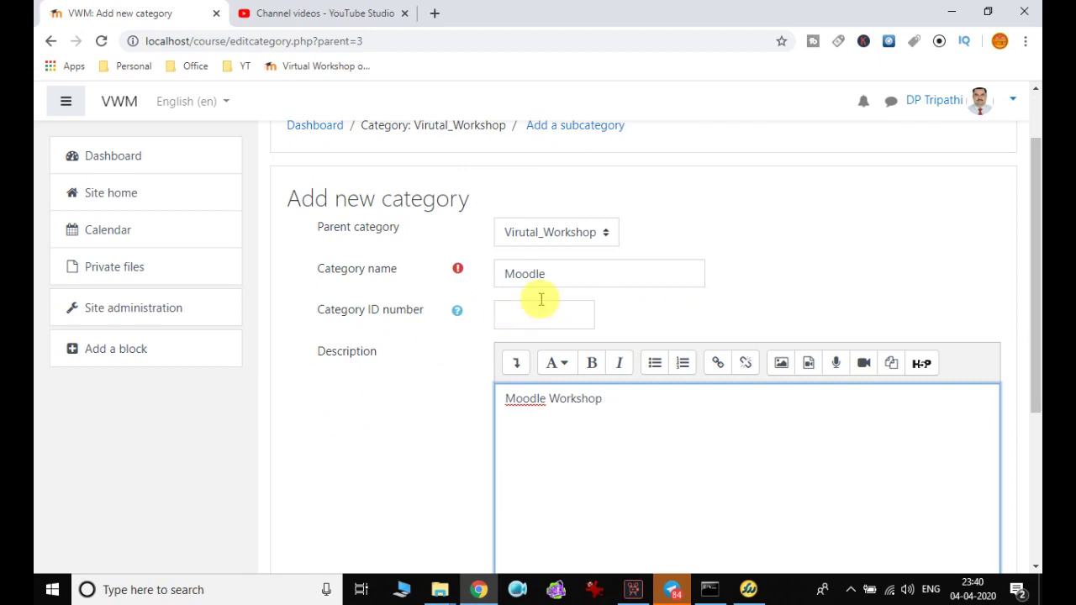
pyautogui.scroll(-2, 626, 320)
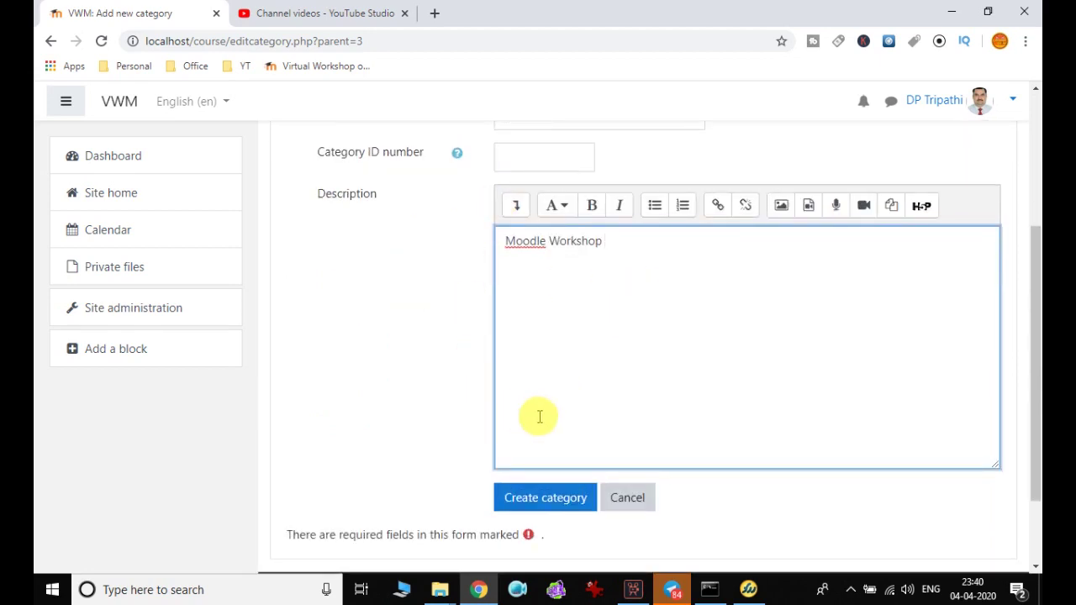
pyautogui.click(553, 502)
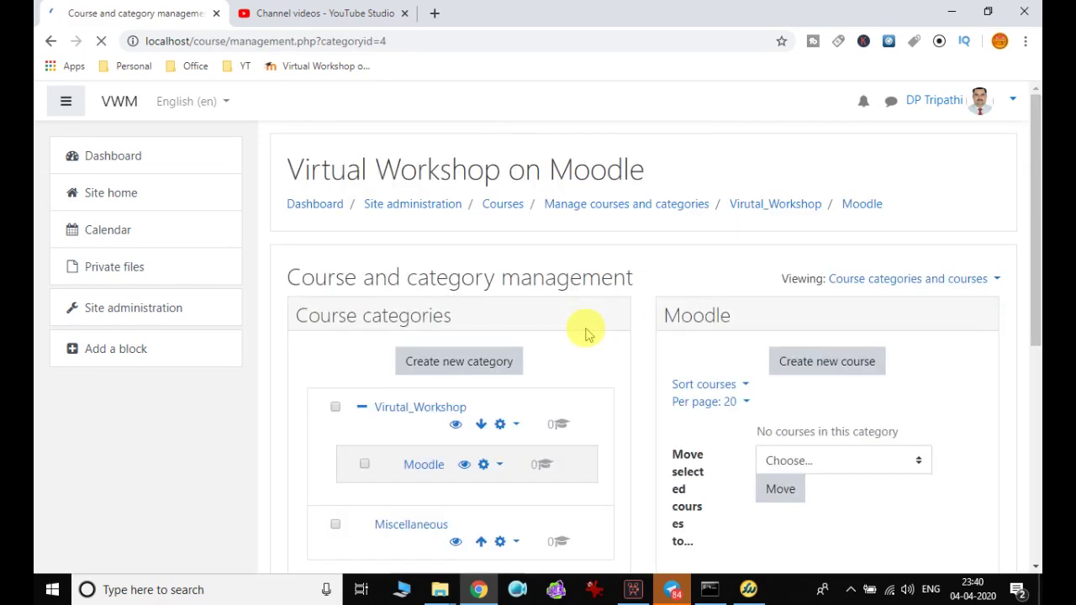
# Open the Course creator role assignment for the Moodle subcategory
pyautogui.scroll(-1, 596, 357)
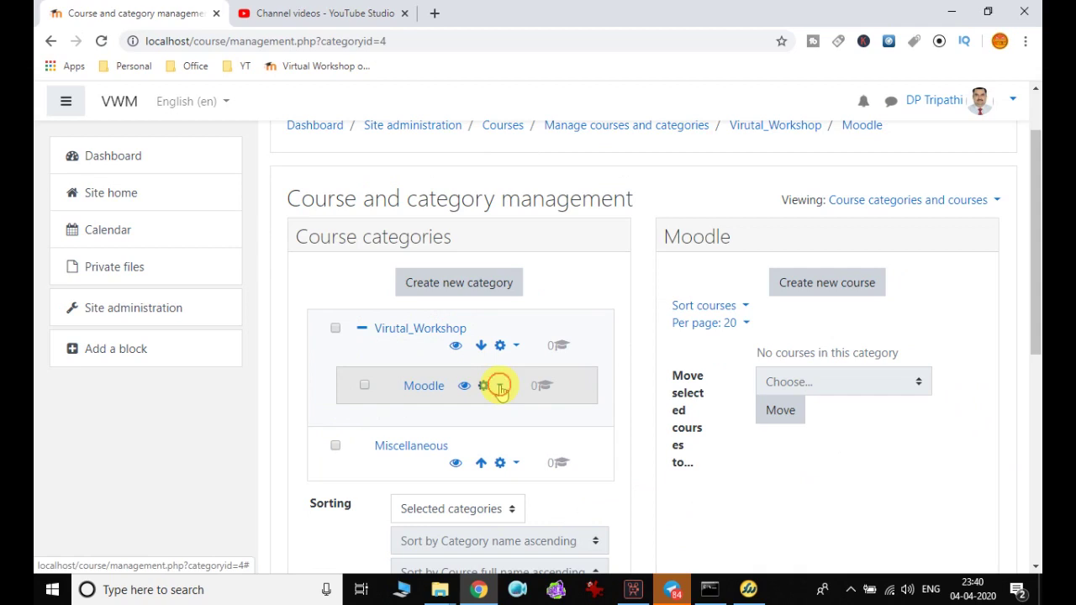
pyautogui.click(500, 388)
pyautogui.scroll(-1, 502, 393)
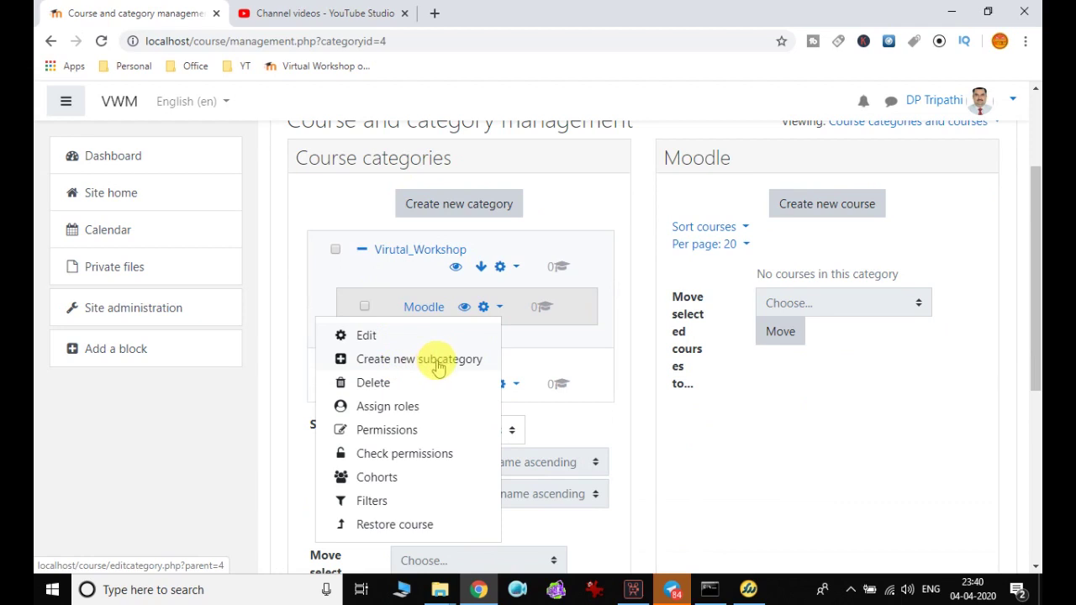
pyautogui.click(395, 408)
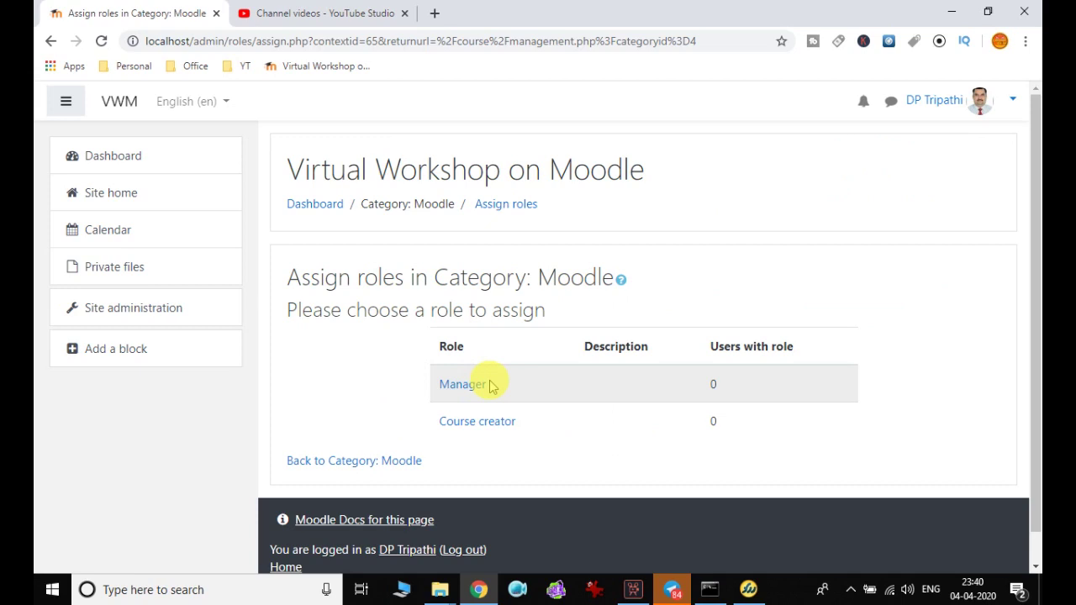
pyautogui.click(500, 427)
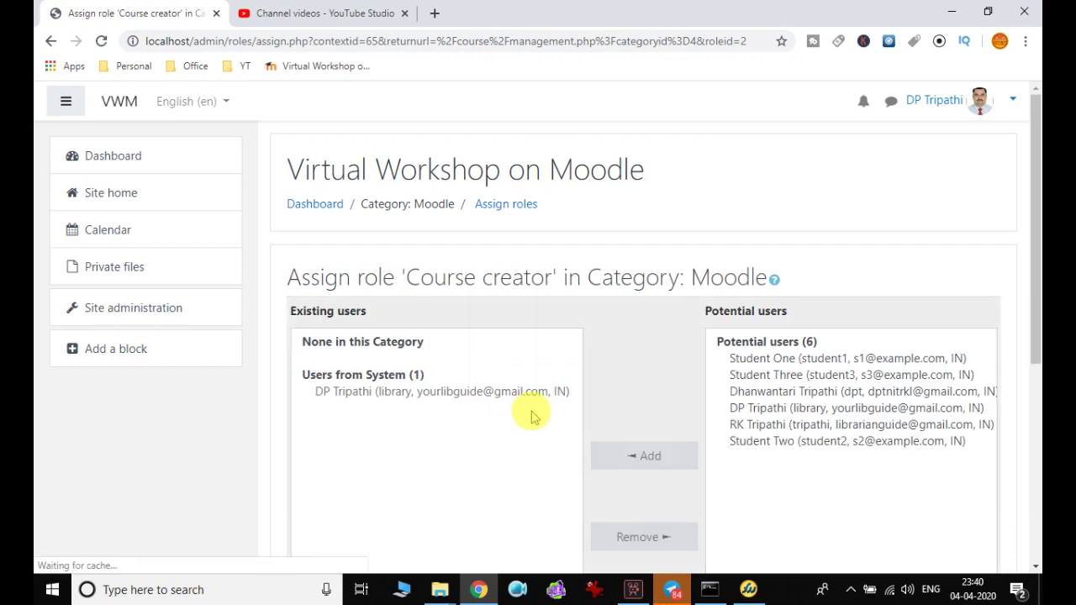
# Add the logged-in user's account as a Course creator in the Moodle subcategory
pyautogui.scroll(-1, 537, 388)
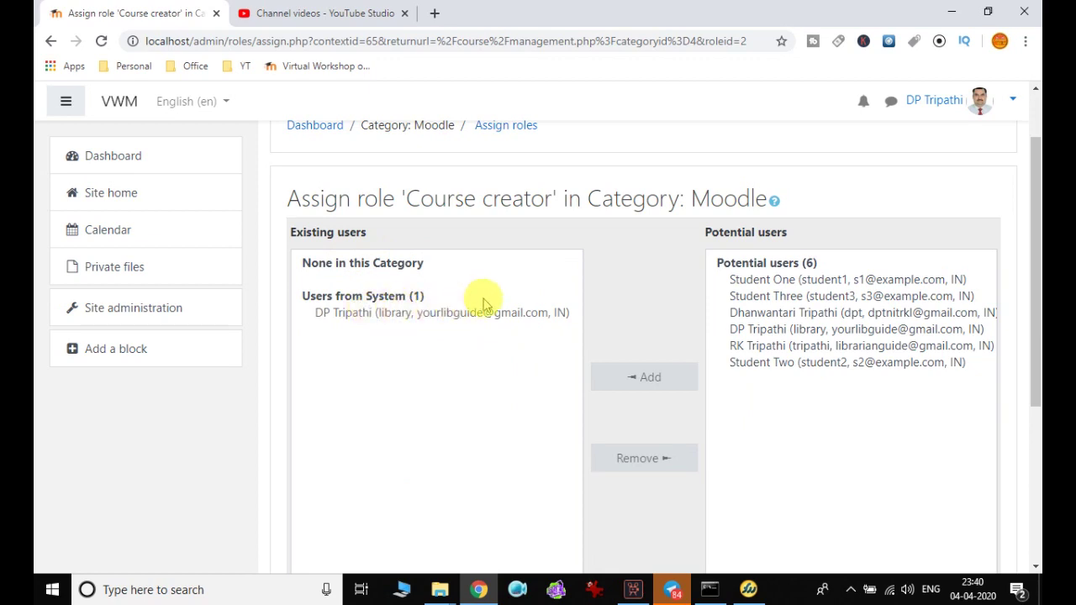
pyautogui.click(767, 348)
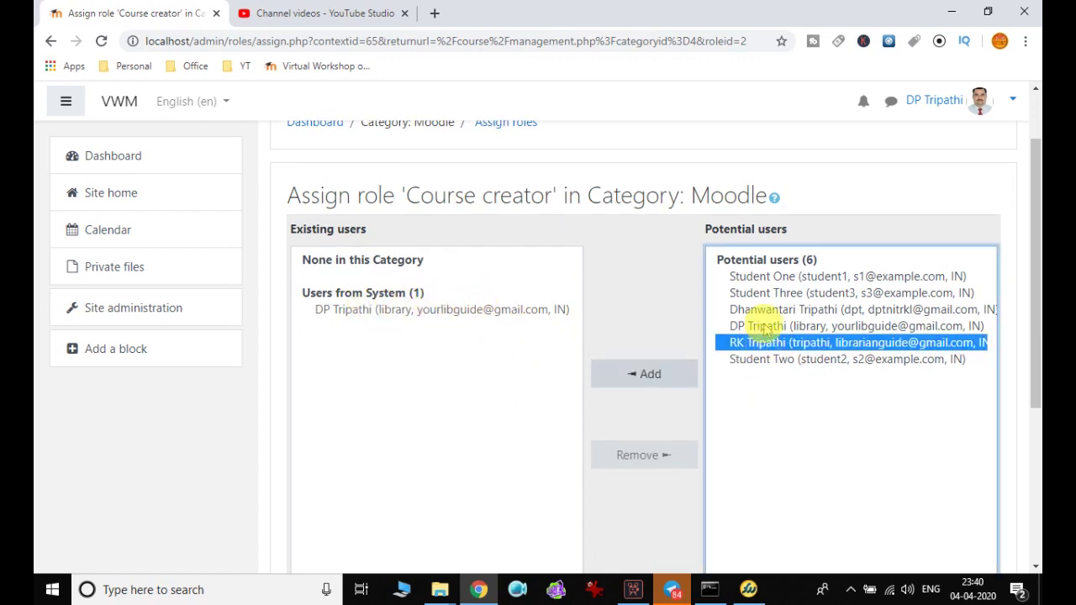
pyautogui.click(791, 328)
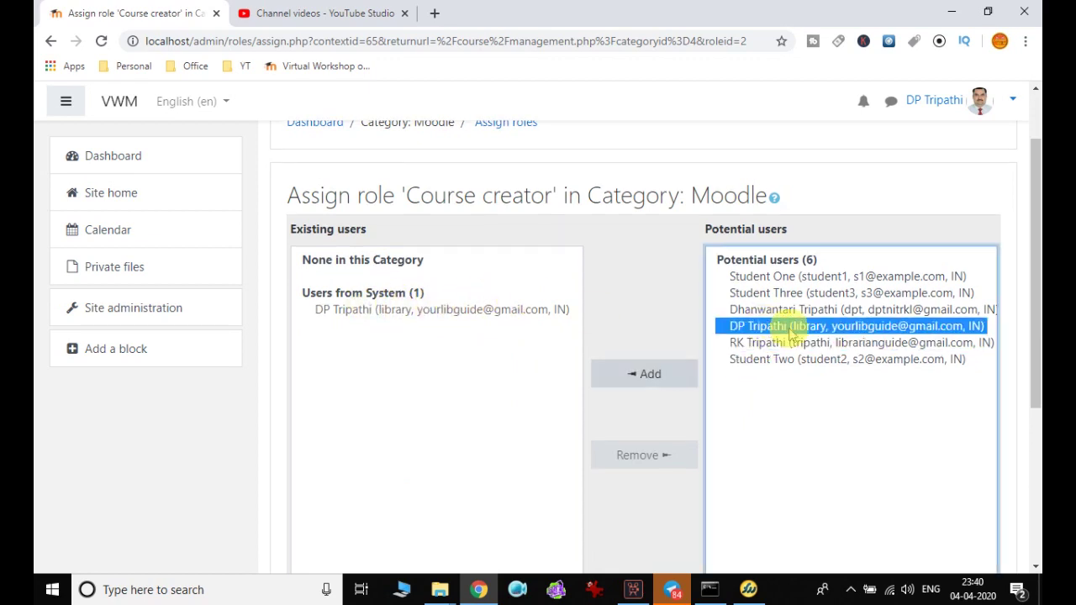
pyautogui.click(657, 375)
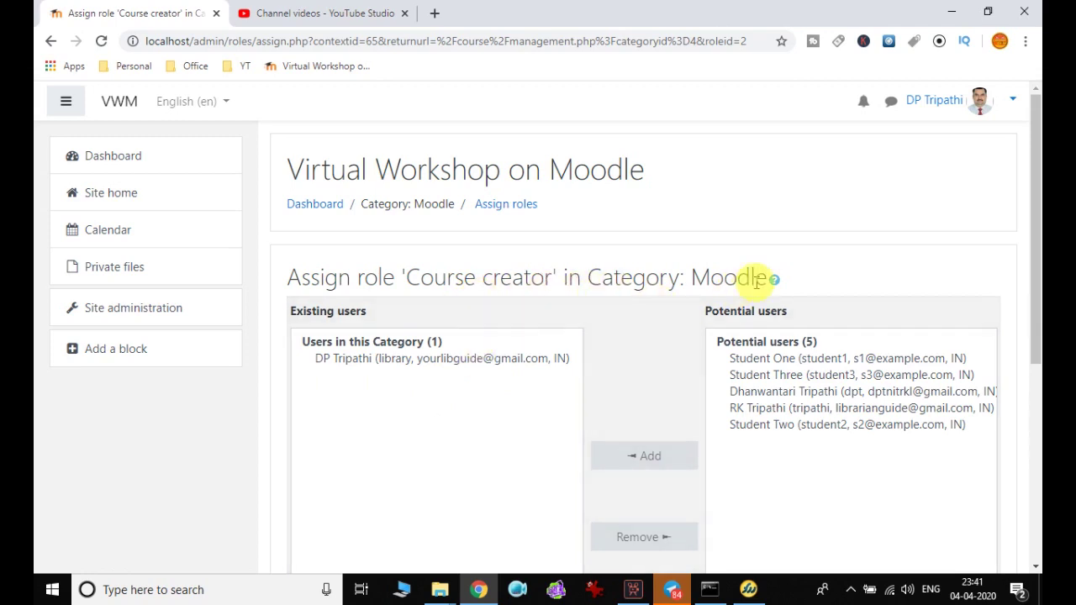
pyautogui.scroll(-4, 711, 322)
pyautogui.scroll(4, 711, 322)
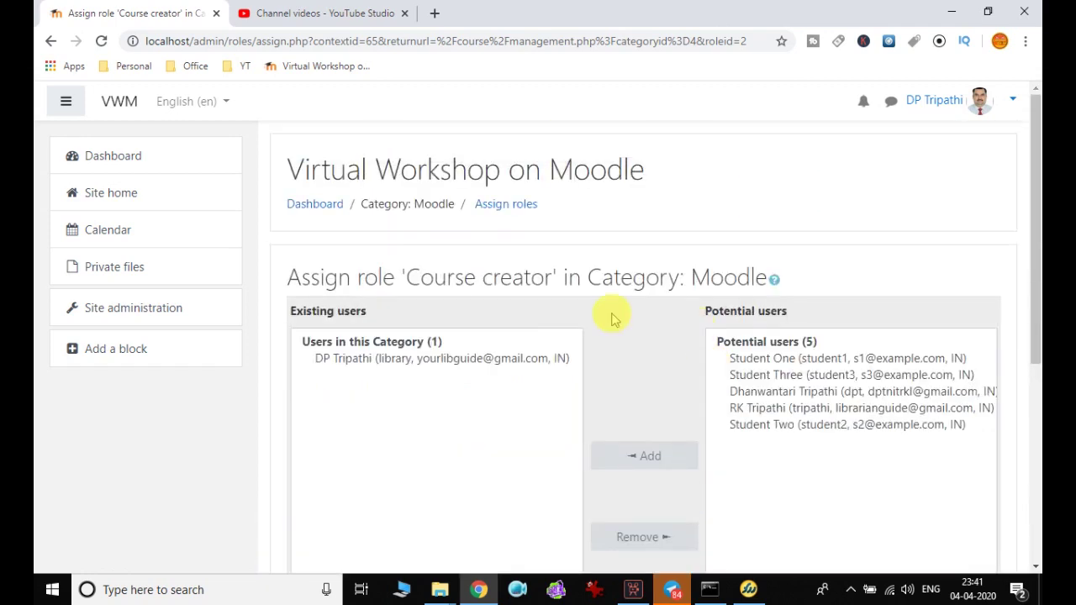
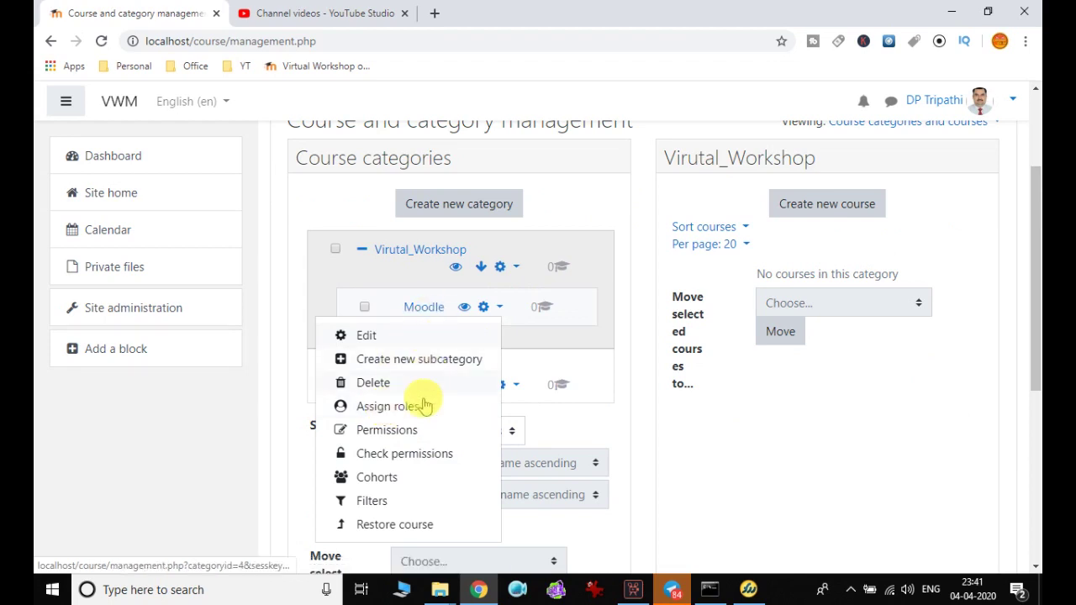
# Open the permissions of the Moodle subcategory
pyautogui.click(386, 429)
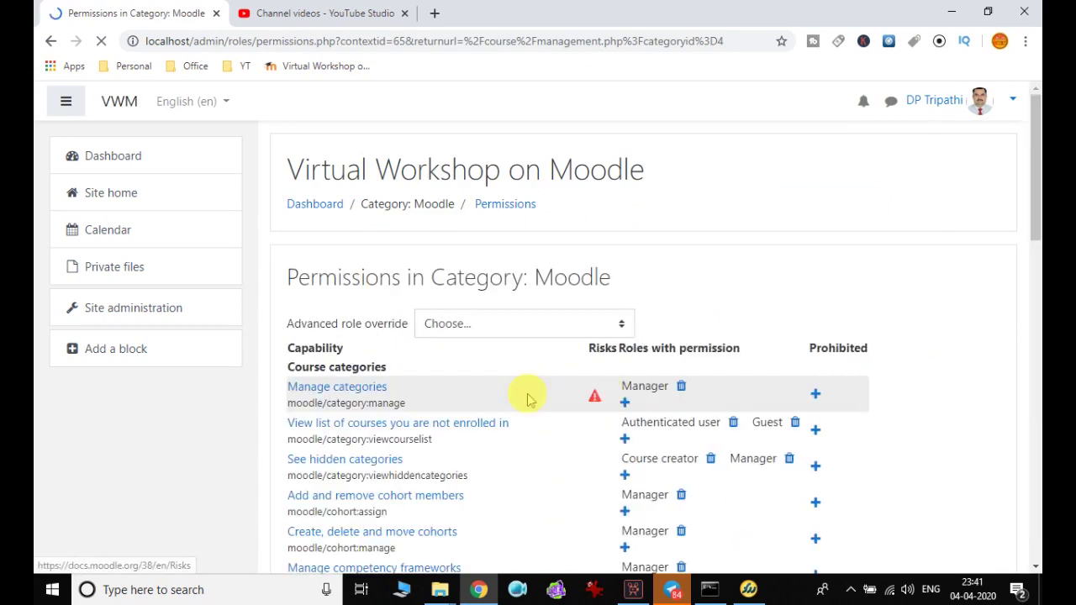
# Examine the capabilities, their risks and the roles with permission listed for the Moodle subcategory
pyautogui.scroll(-2, 528, 400)
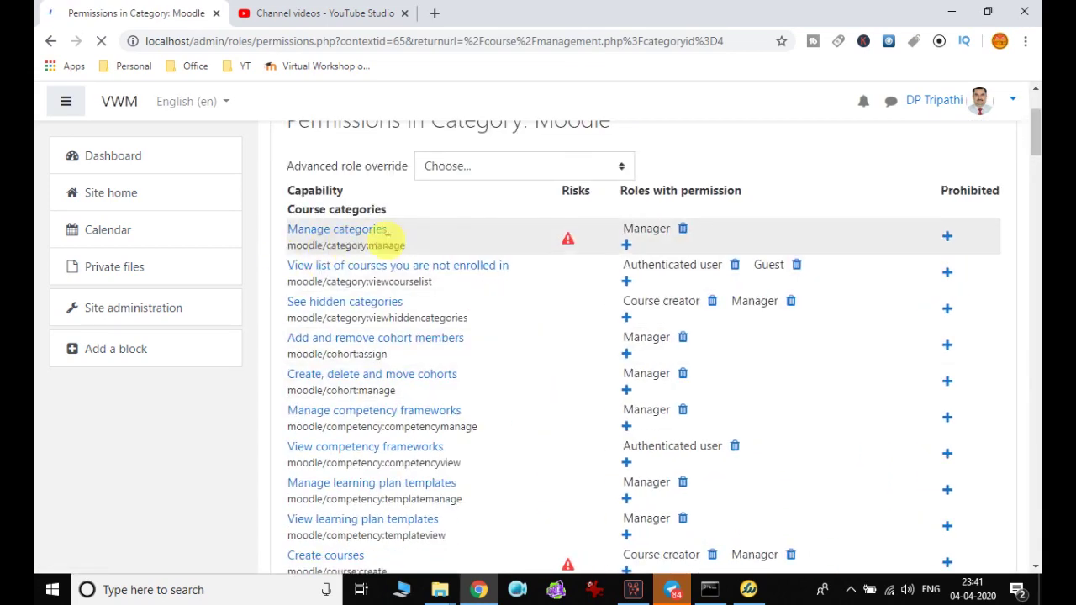
pyautogui.scroll(1, 483, 303)
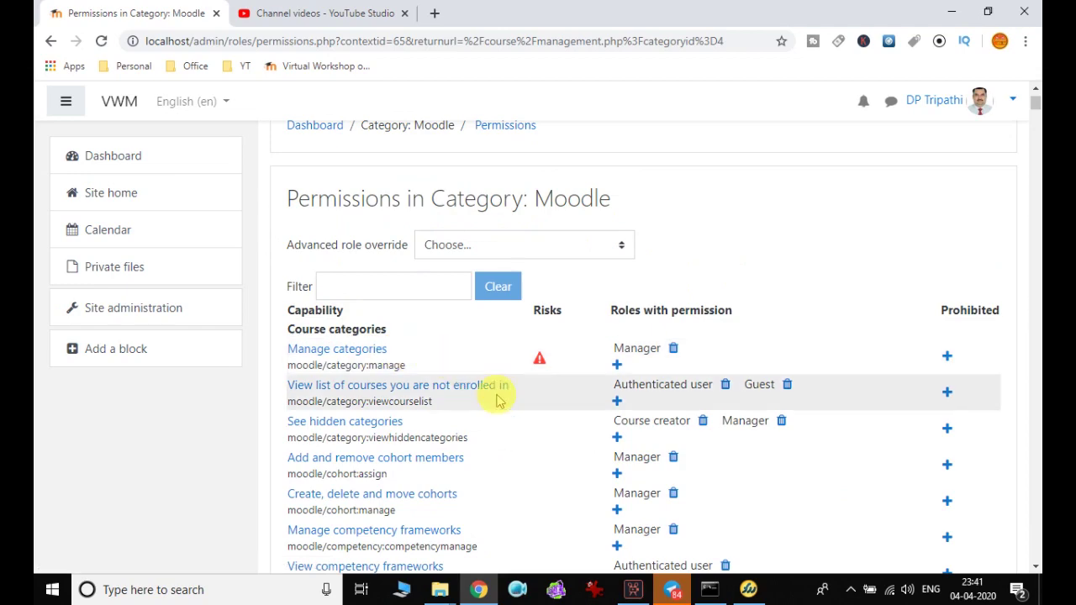
pyautogui.scroll(-4, 639, 410)
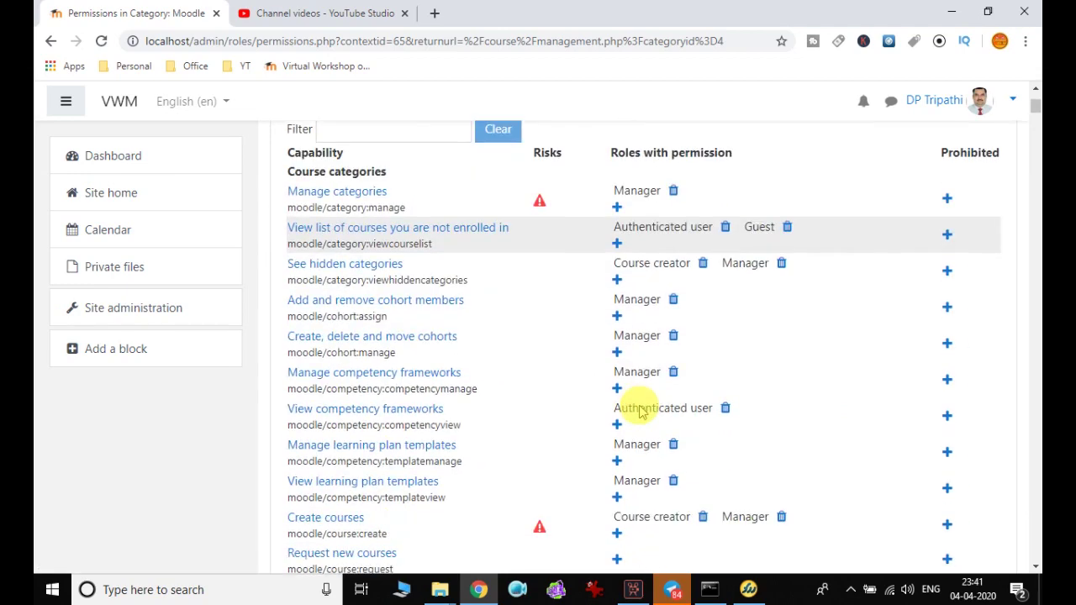
pyautogui.scroll(-2, 639, 410)
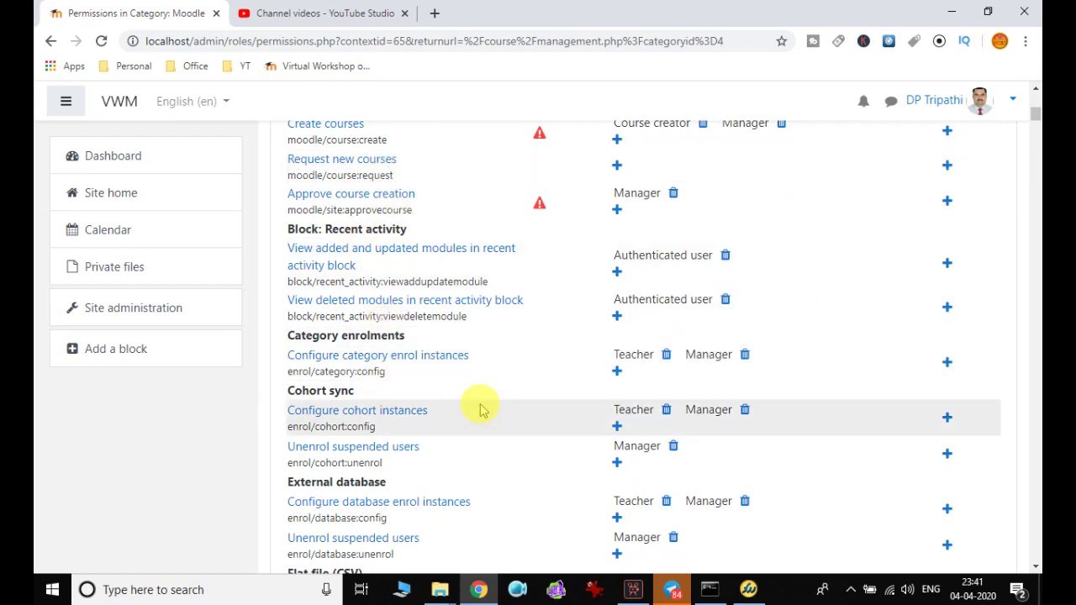
pyautogui.scroll(-2, 480, 409)
pyautogui.scroll(-2, 480, 408)
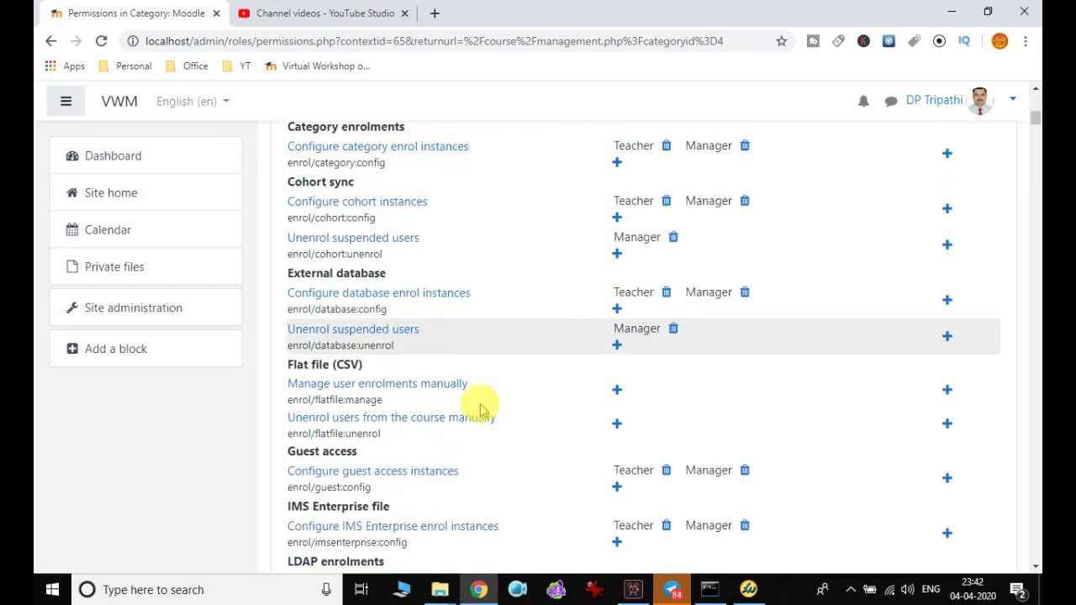
pyautogui.scroll(7, 617, 312)
pyautogui.scroll(4, 697, 329)
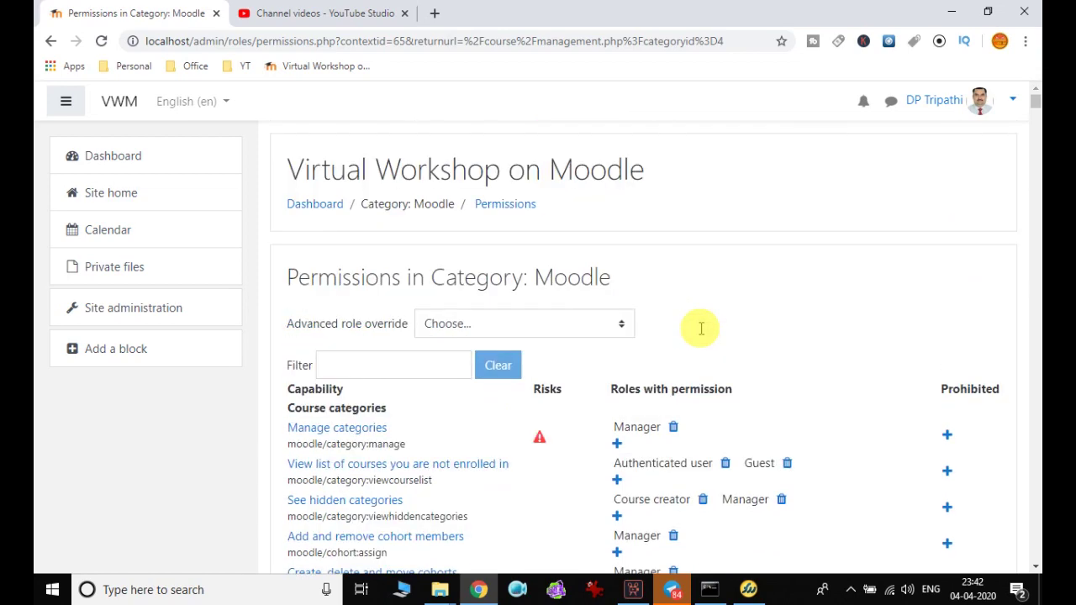
pyautogui.scroll(-2, 763, 428)
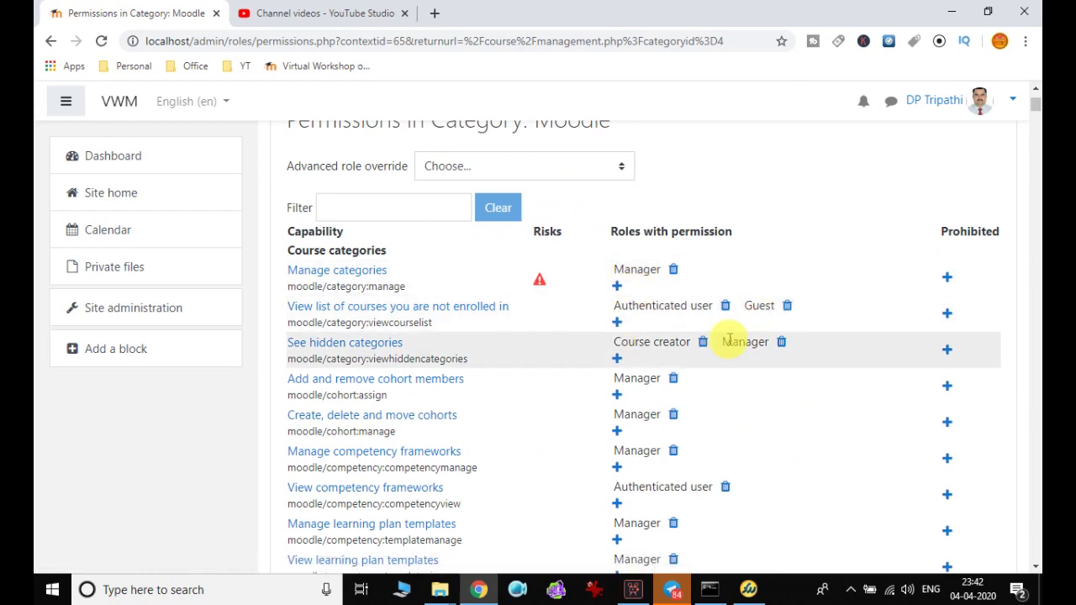
pyautogui.scroll(3, 728, 339)
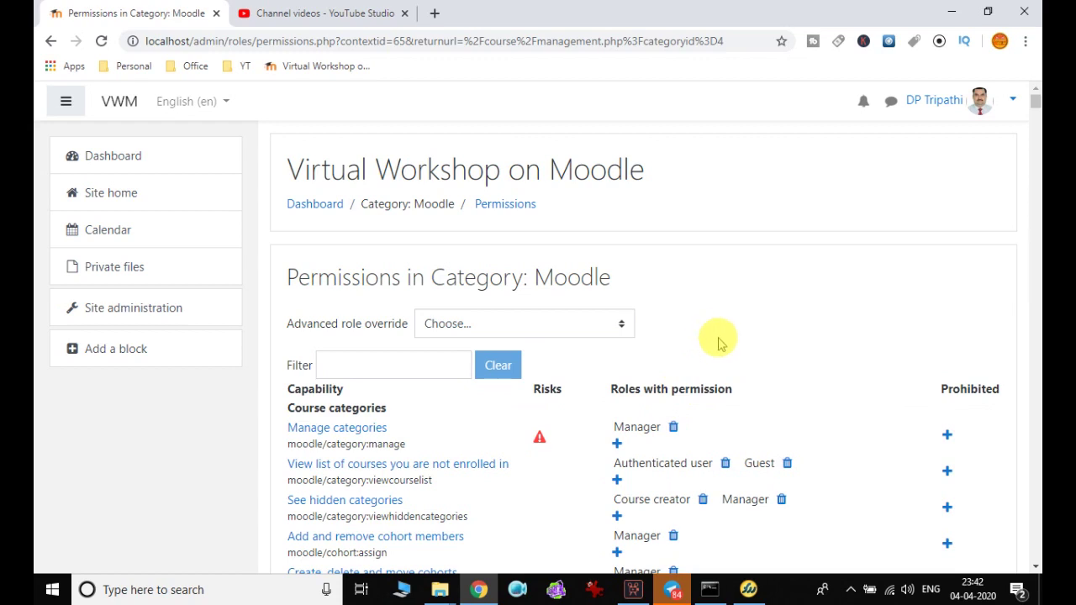
# Return to course and category management and open the cohorts of the Moodle subcategory
pyautogui.rightClick(723, 267)
pyautogui.click(740, 284)
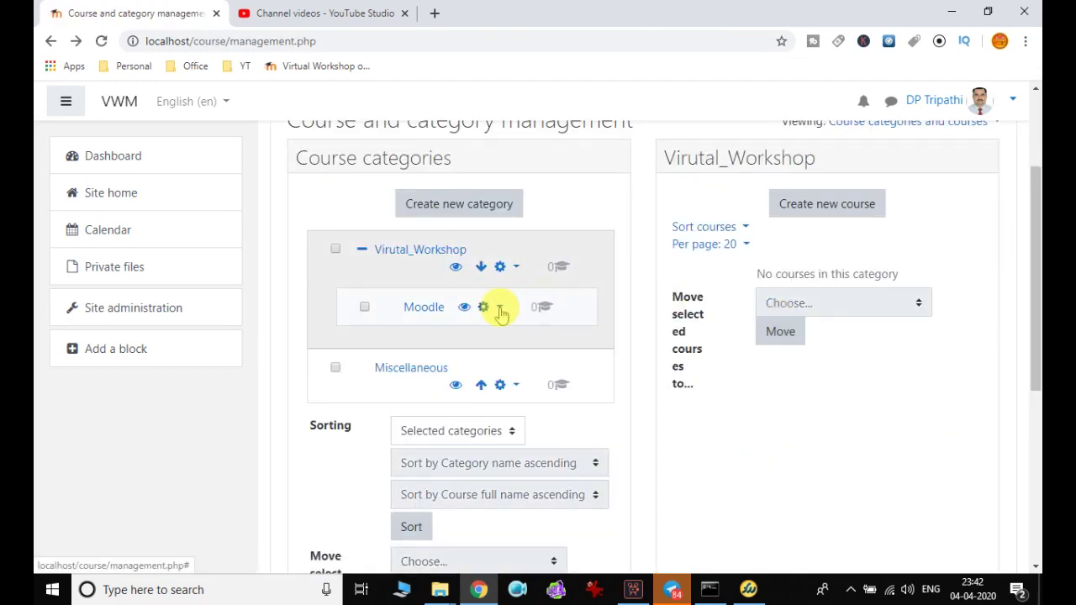
pyautogui.click(500, 310)
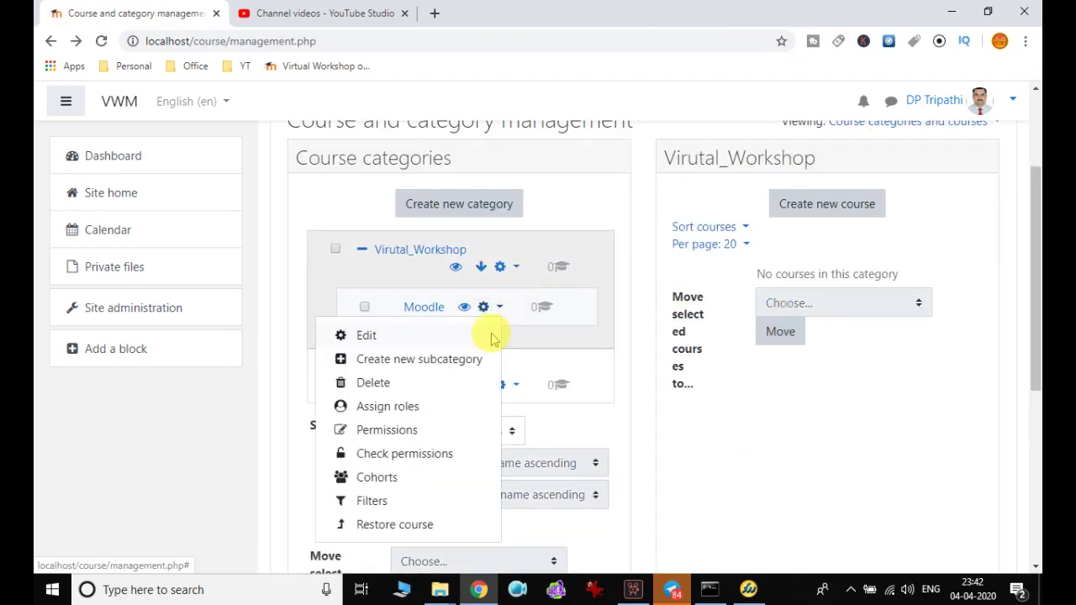
pyautogui.click(373, 481)
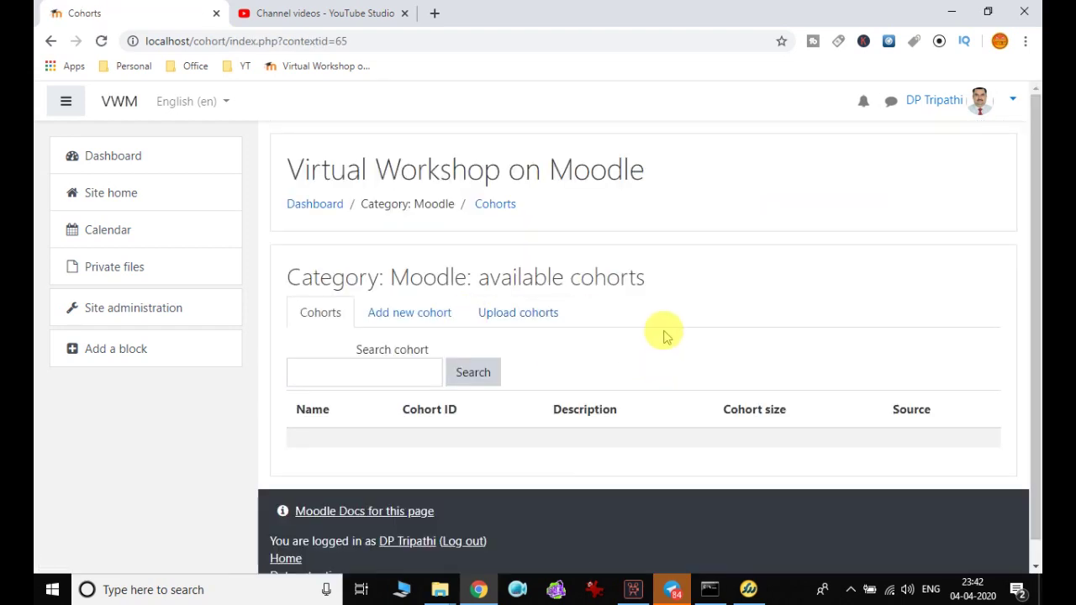
pyautogui.scroll(-1, 690, 312)
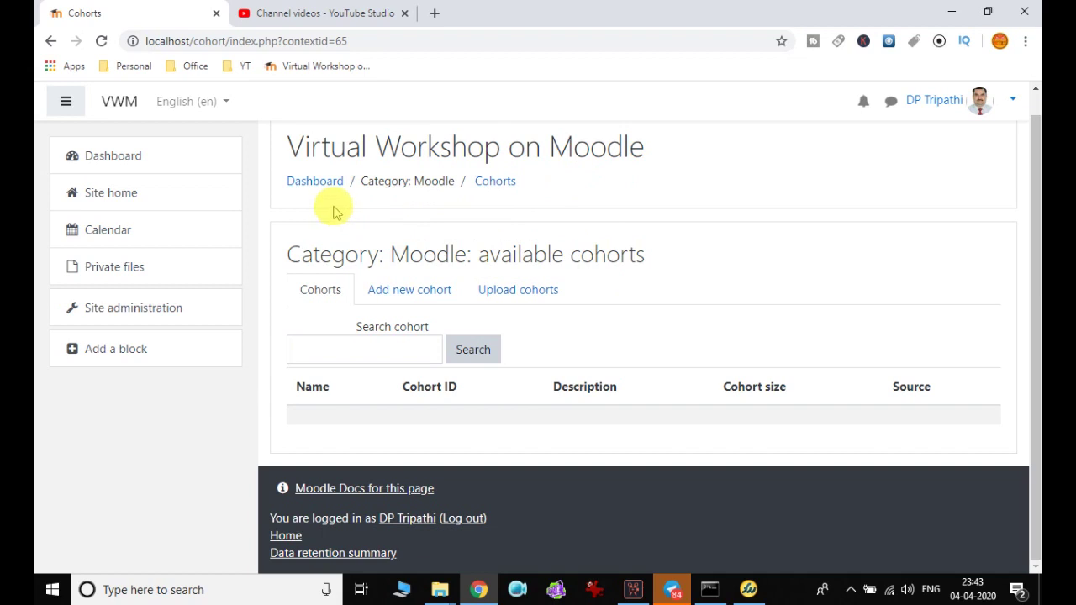
# Add a visible cohort named Cohort11 with the description "Cohort11" to the Moodle subcategory and save it
pyautogui.click(416, 294)
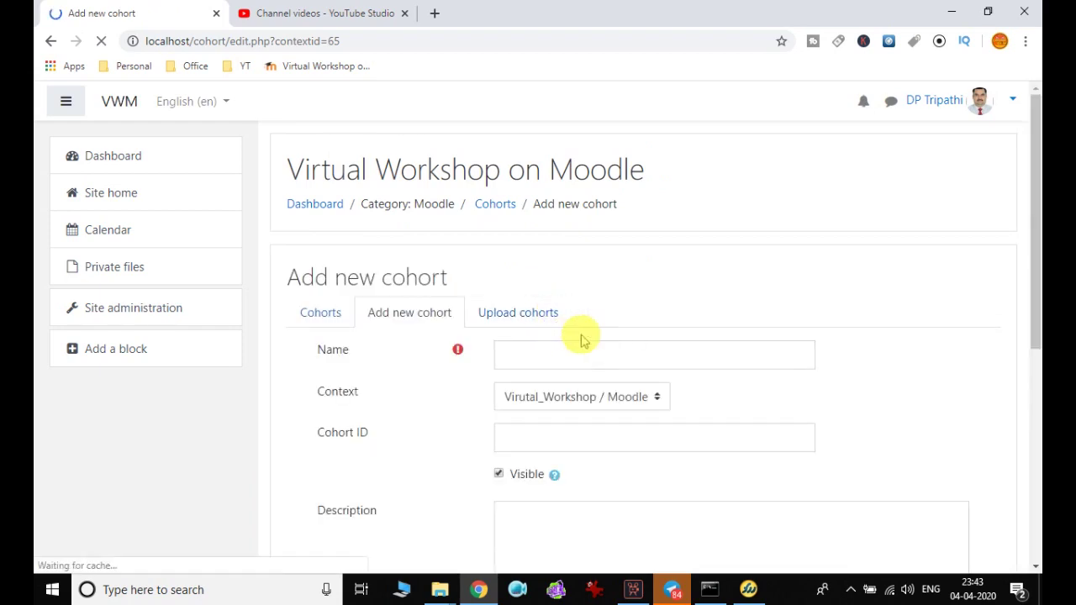
pyautogui.click(603, 353)
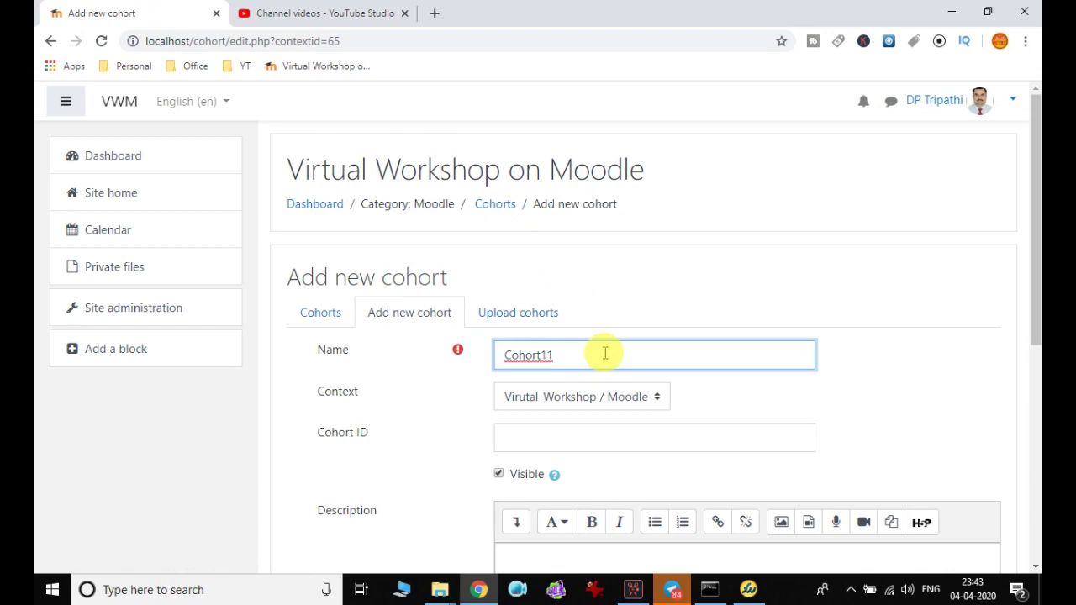
pyautogui.scroll(-2, 697, 327)
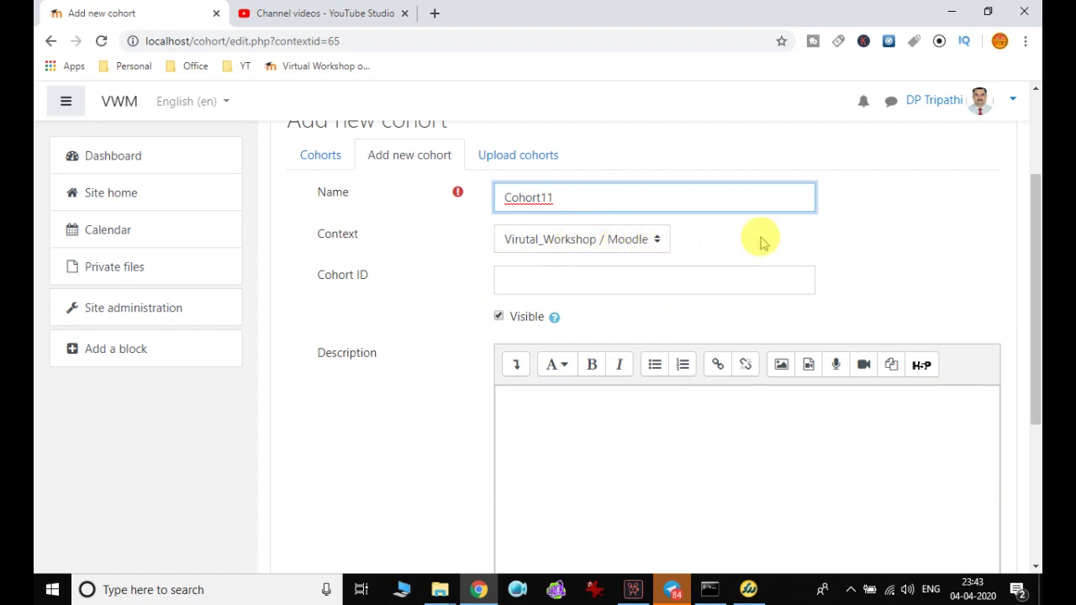
pyautogui.scroll(-1, 772, 245)
pyautogui.click(601, 362)
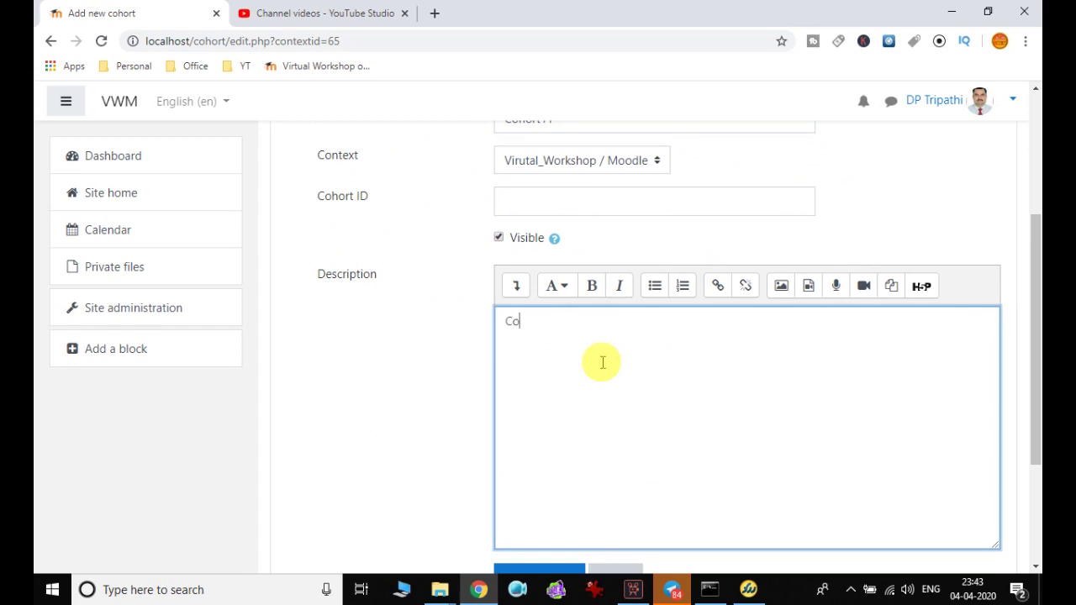
pyautogui.scroll(-1, 602, 363)
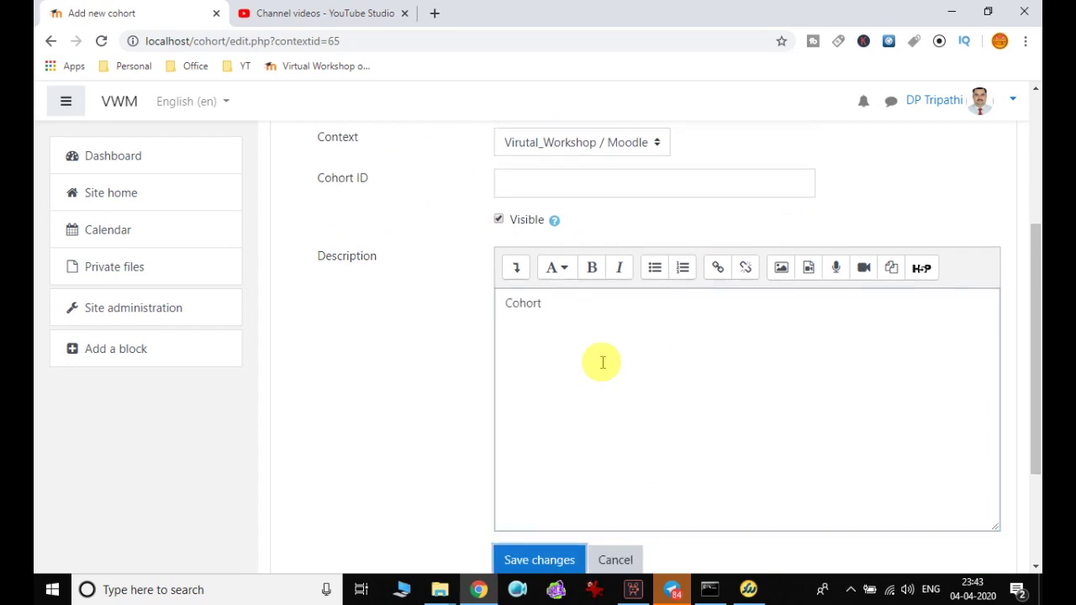
pyautogui.click(585, 307)
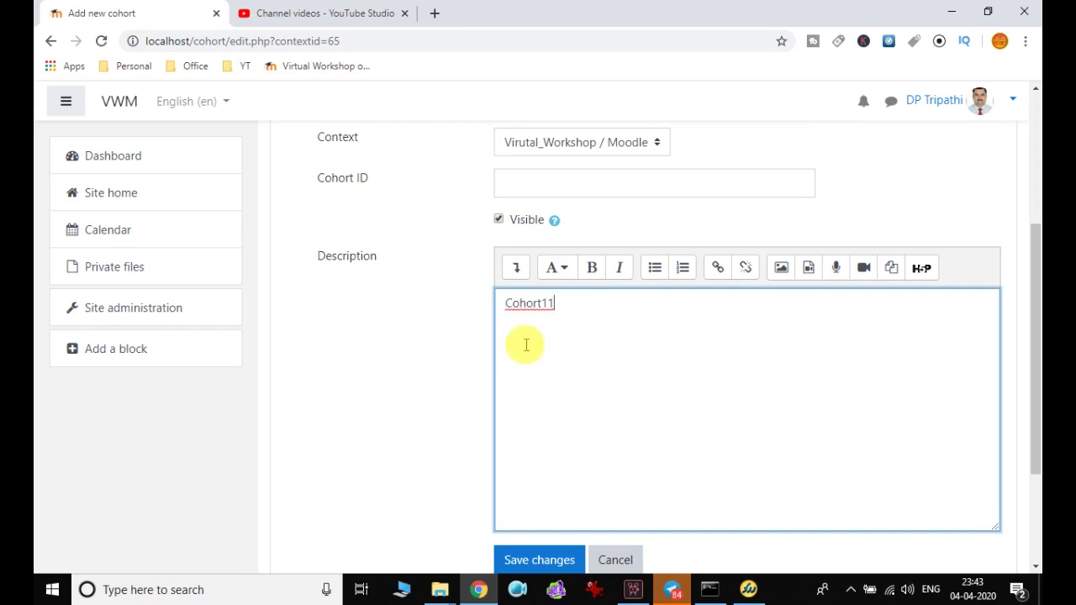
pyautogui.scroll(3, 710, 378)
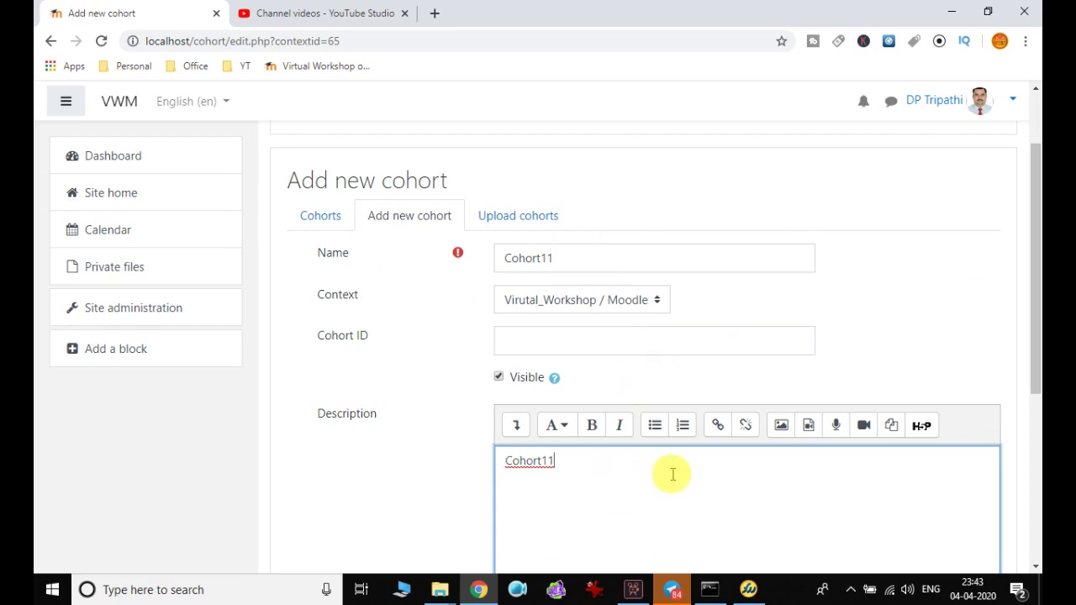
pyautogui.scroll(-3, 656, 454)
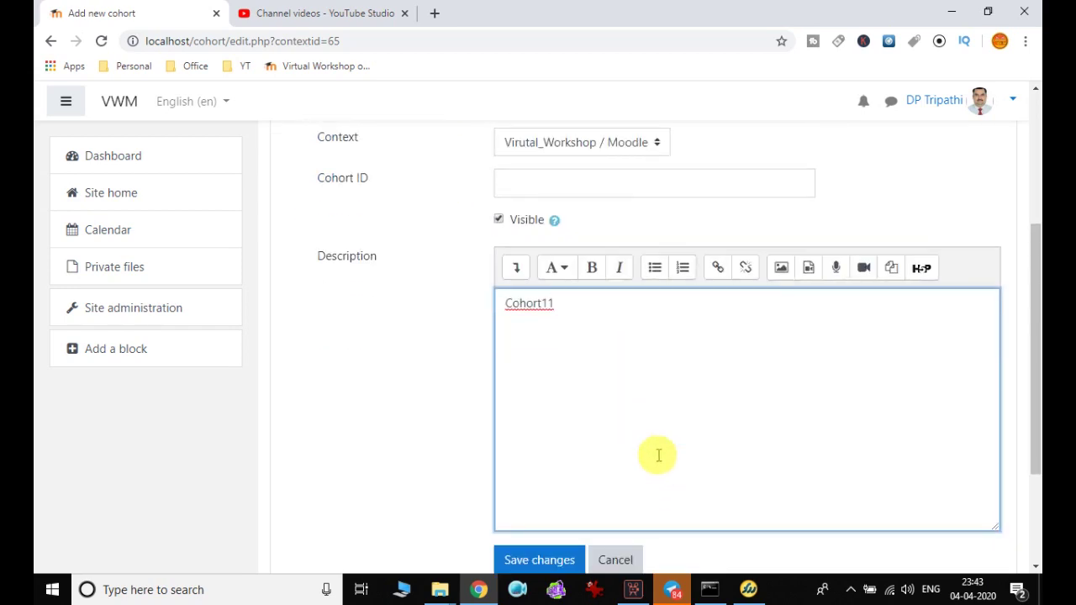
pyautogui.scroll(-3, 709, 408)
pyautogui.click(542, 401)
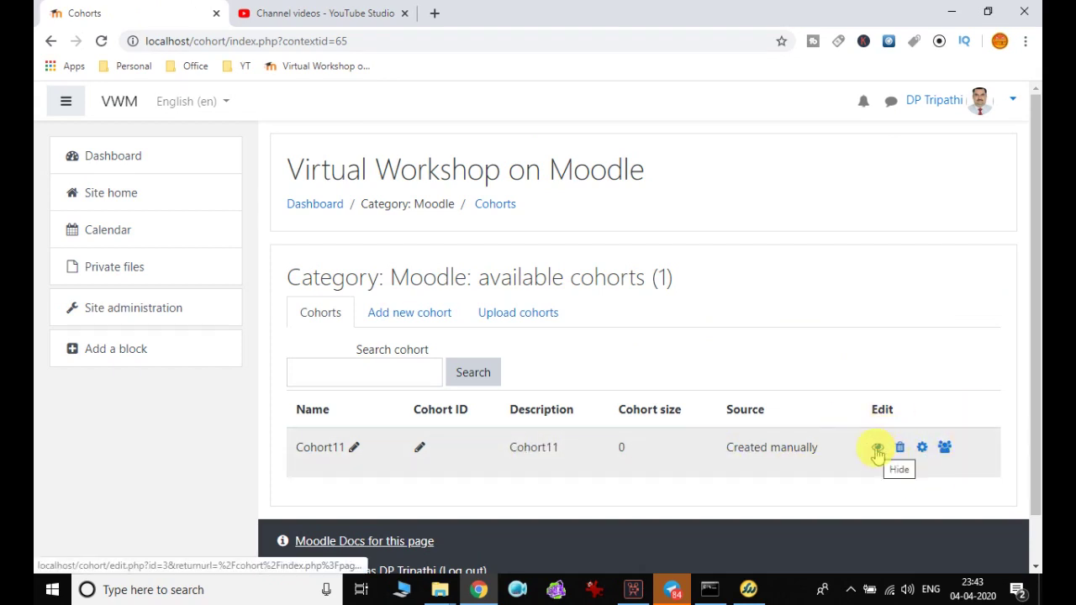
# View the edit form of Cohort11 and return to the cohort list without changing anything
pyautogui.click(922, 450)
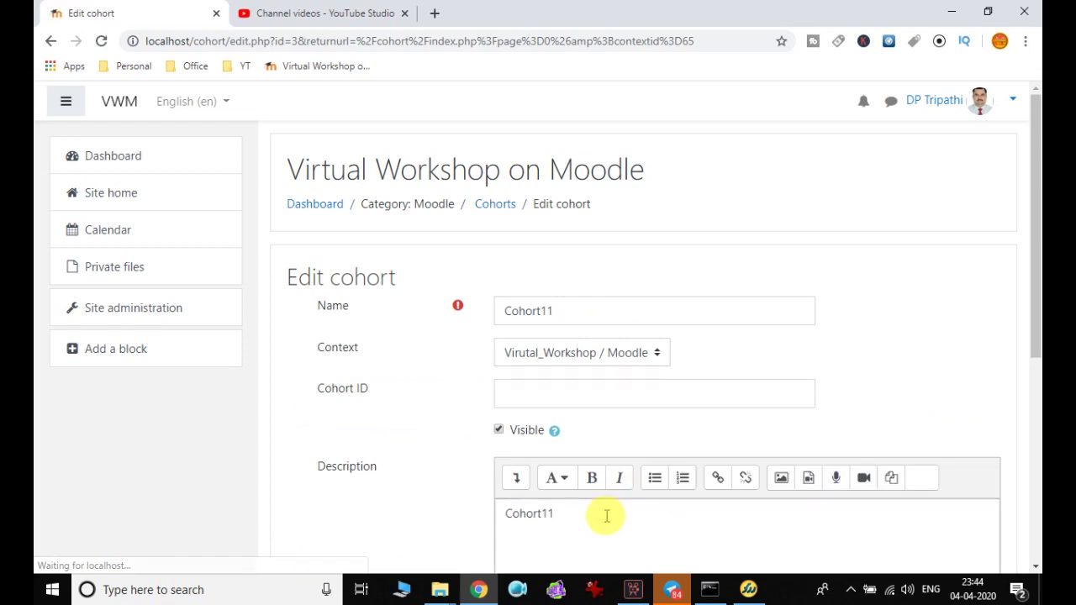
pyautogui.rightClick(831, 233)
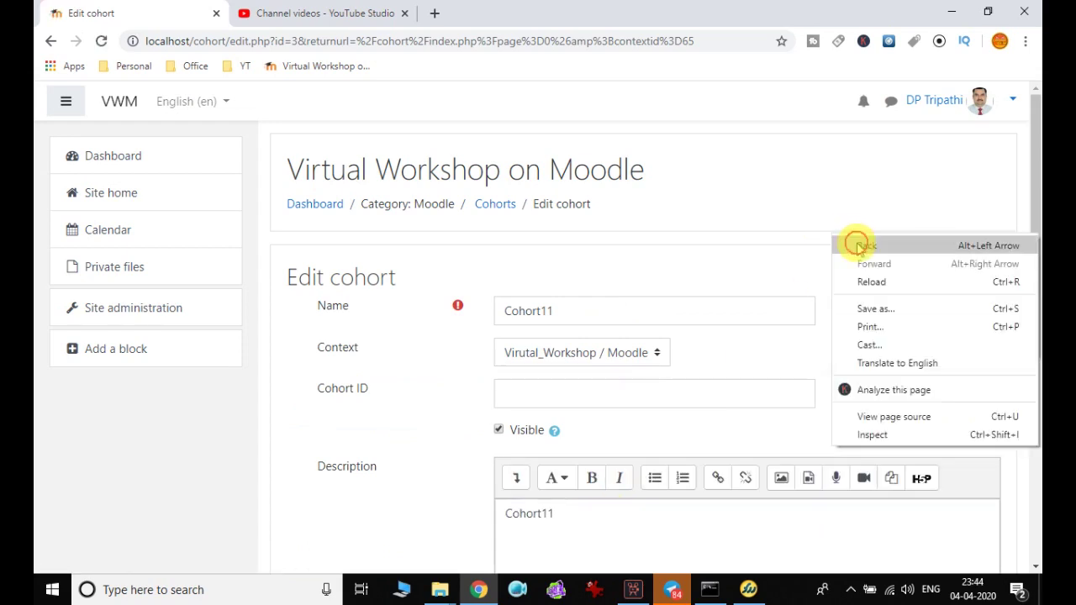
pyautogui.click(857, 244)
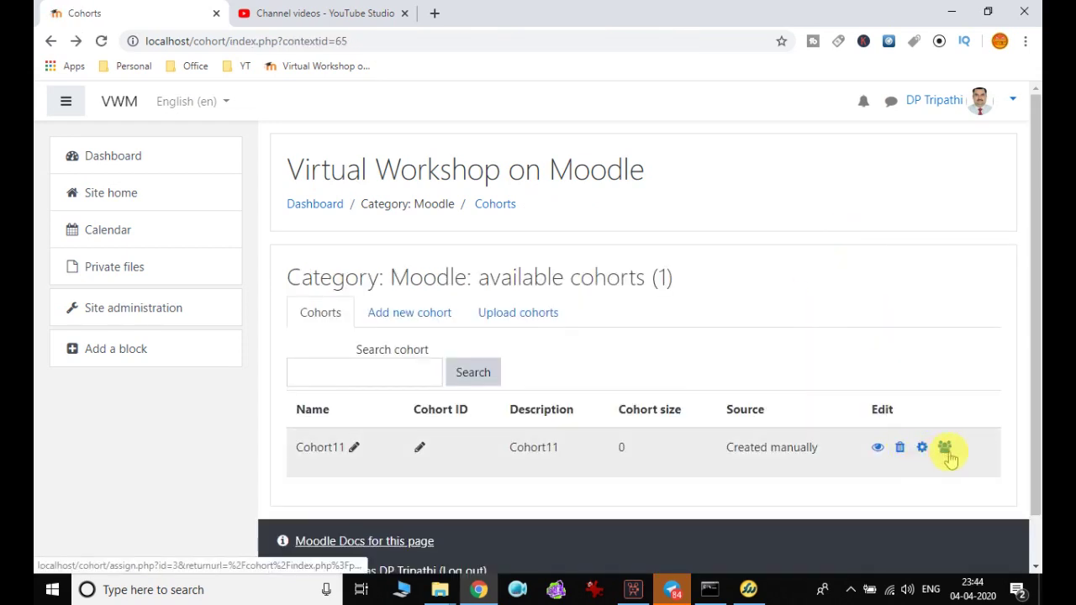
# Assign the fourth and fifth listed potential users as members of Cohort11 and return to the cohort list
pyautogui.click(946, 453)
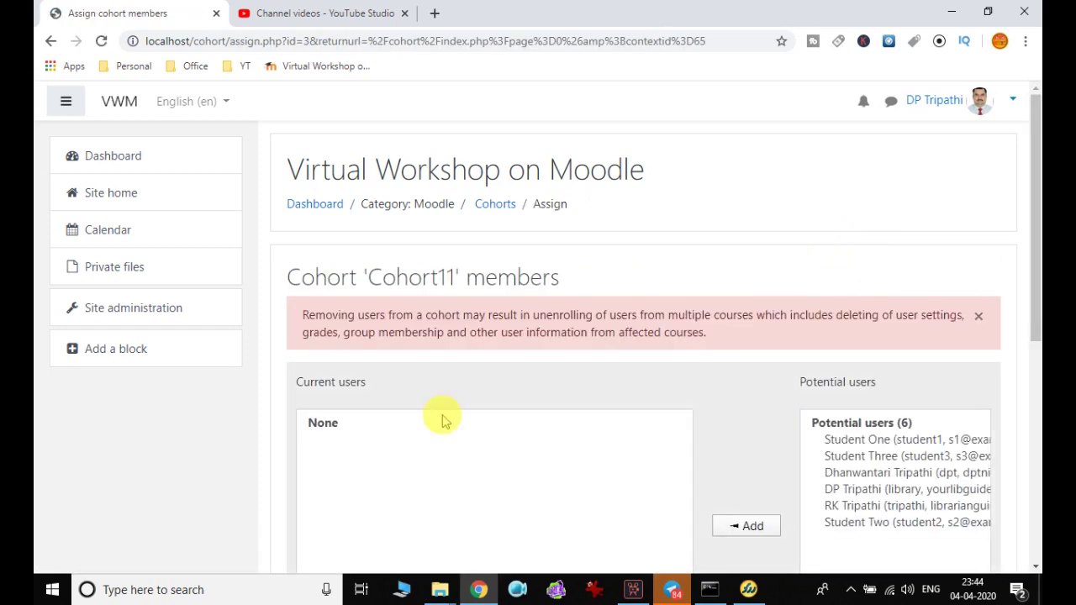
pyautogui.scroll(-2, 443, 420)
pyautogui.click(874, 348)
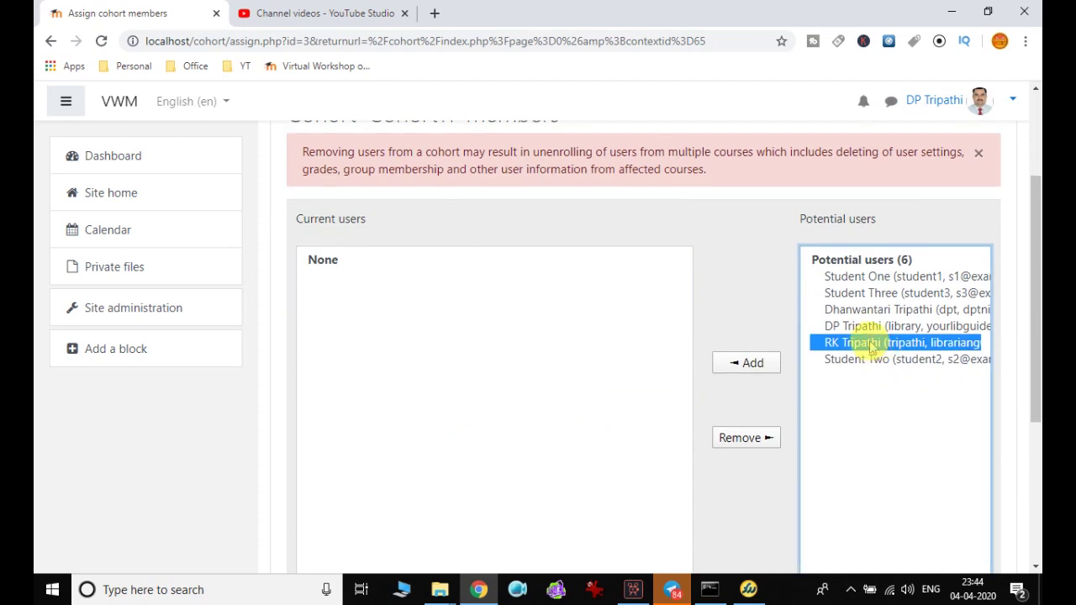
pyautogui.keyDown('ctrl'); pyautogui.click(870, 331); pyautogui.keyUp('ctrl')
pyautogui.click(753, 365)
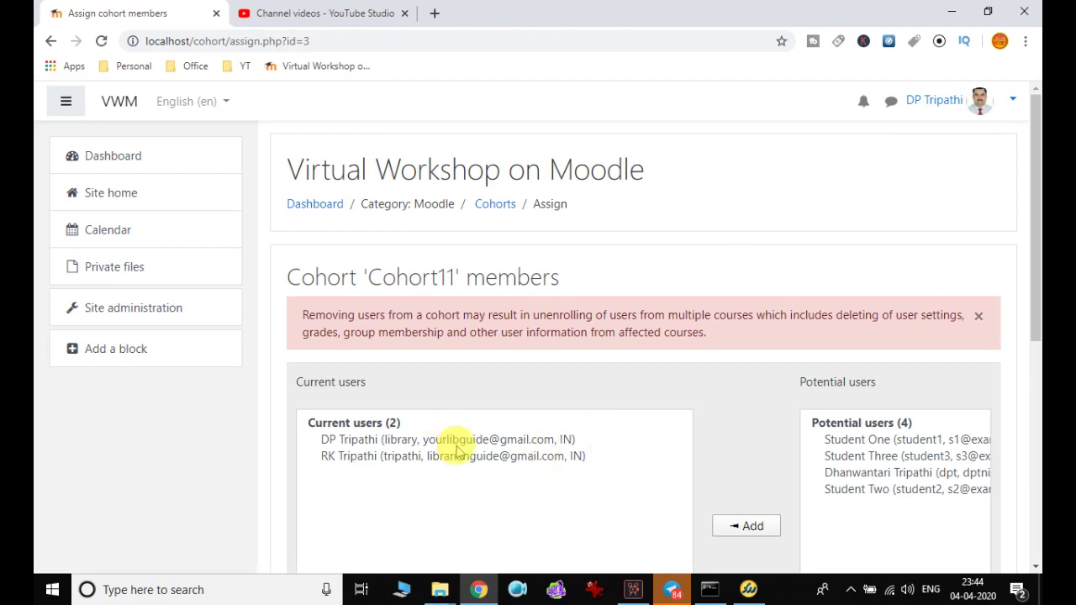
pyautogui.scroll(-2, 486, 484)
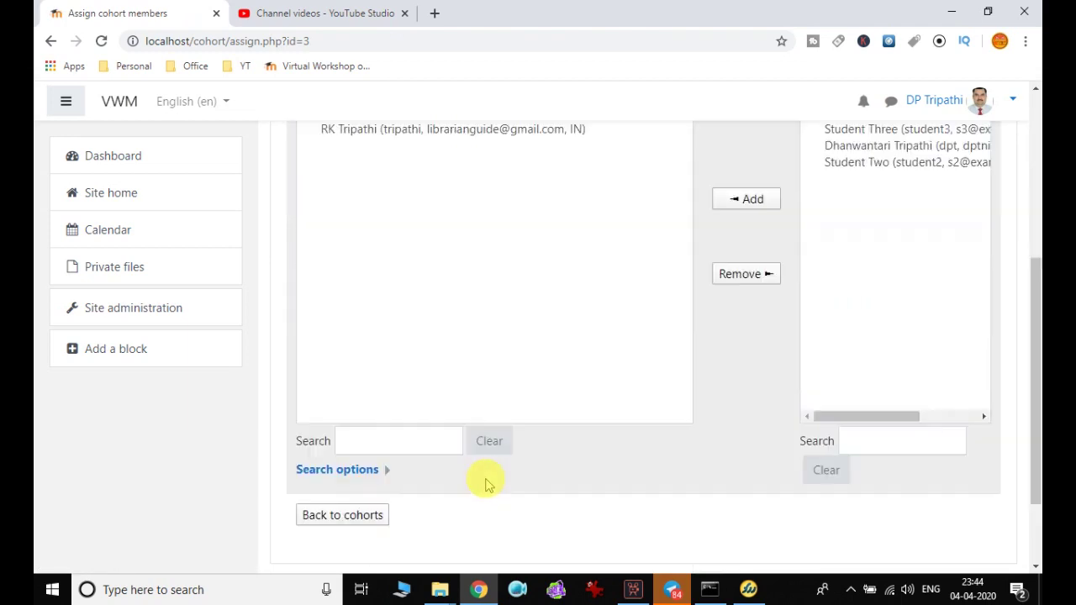
pyautogui.scroll(-3, 486, 484)
pyautogui.click(362, 452)
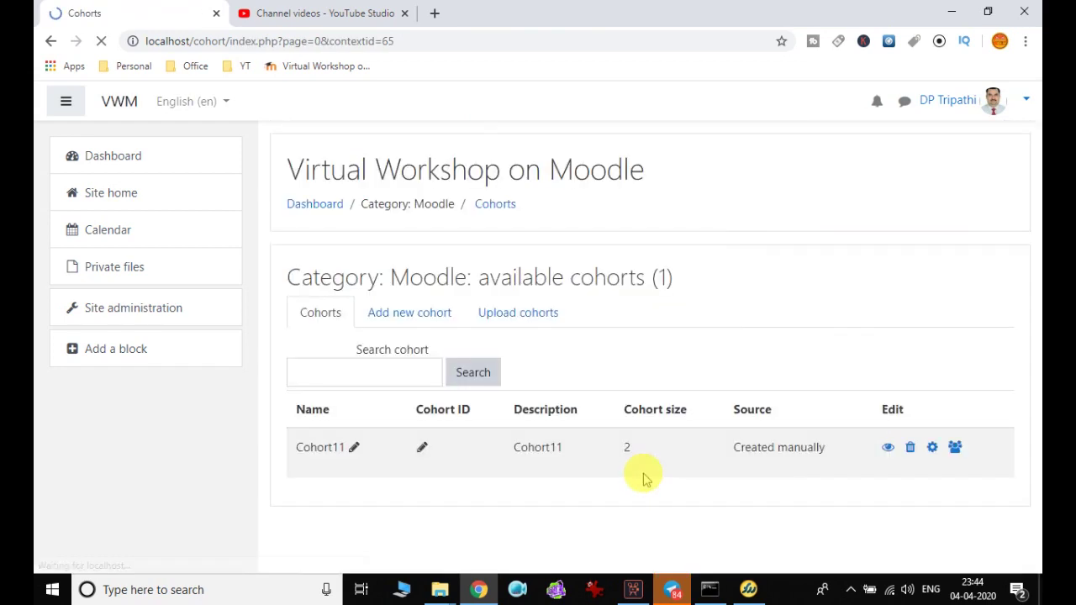
pyautogui.rightClick(792, 245)
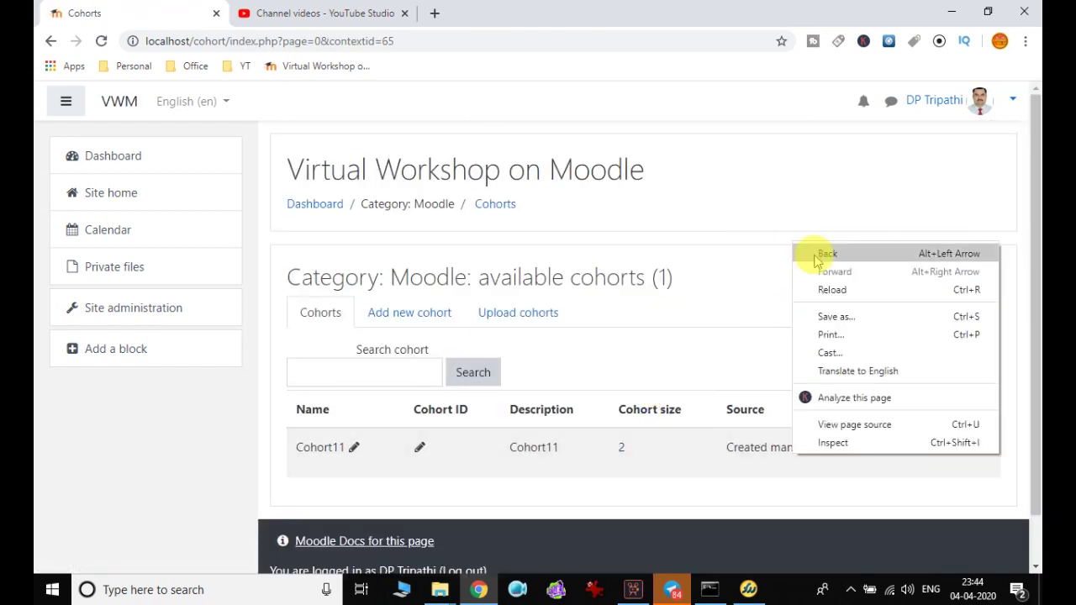
pyautogui.click(824, 252)
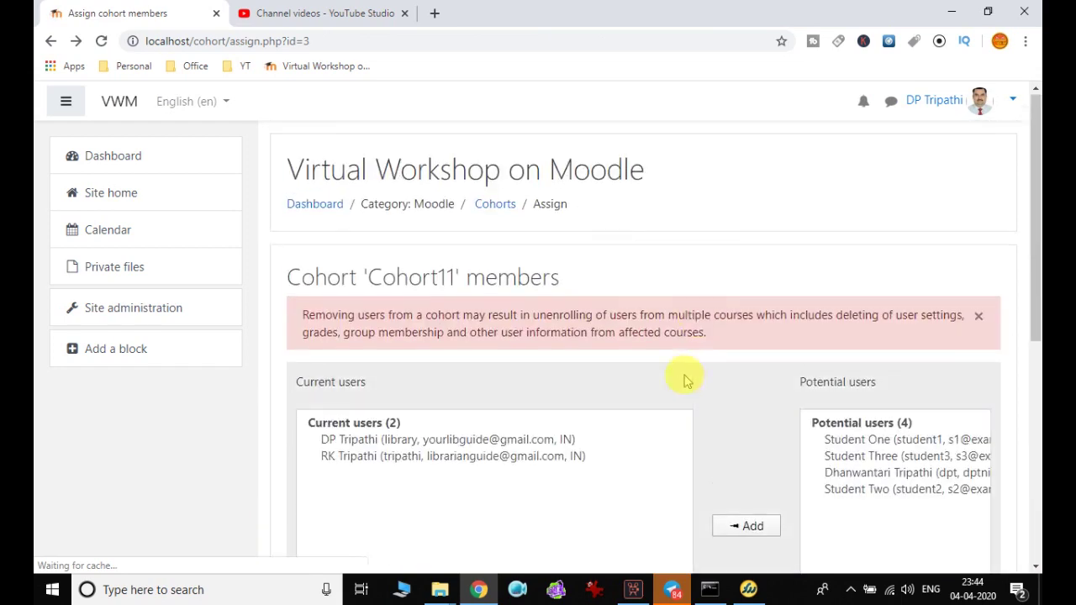
pyautogui.rightClick(749, 201)
pyautogui.click(754, 206)
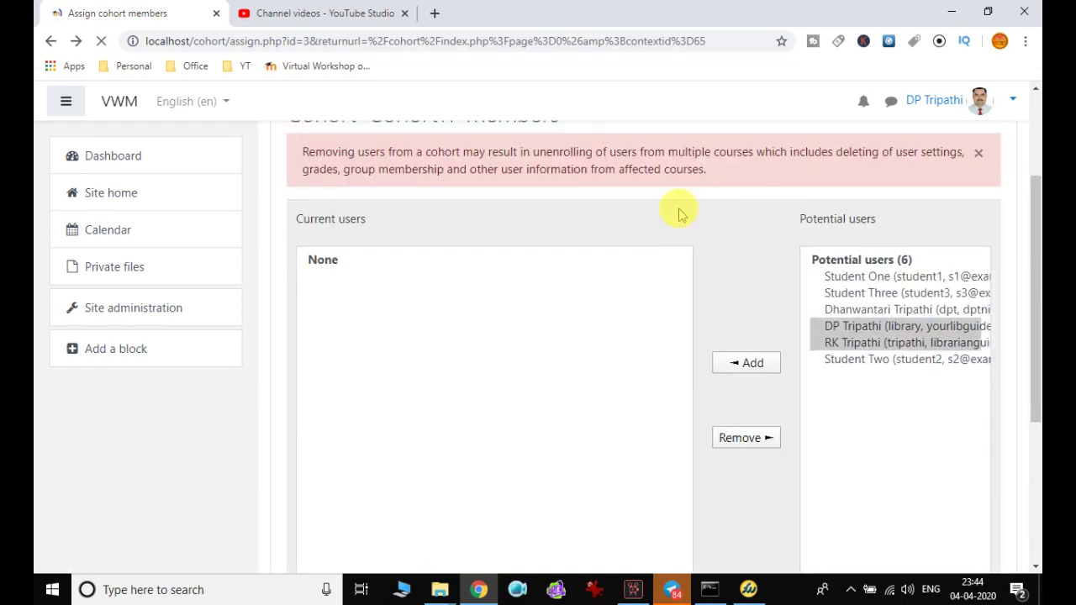
pyautogui.rightClick(731, 202)
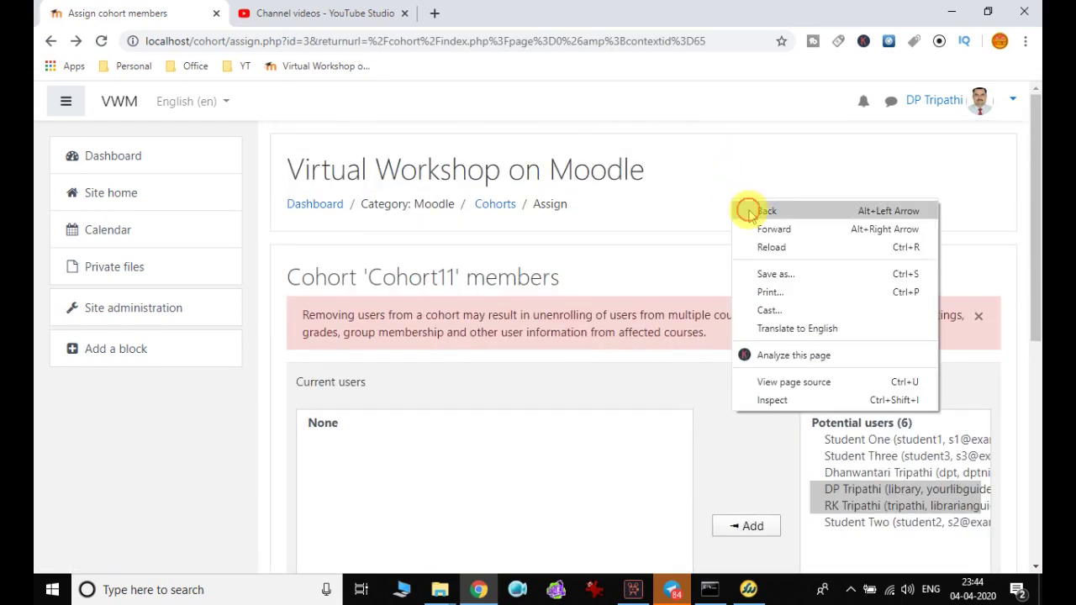
pyautogui.click(749, 210)
pyautogui.rightClick(727, 191)
pyautogui.click(751, 221)
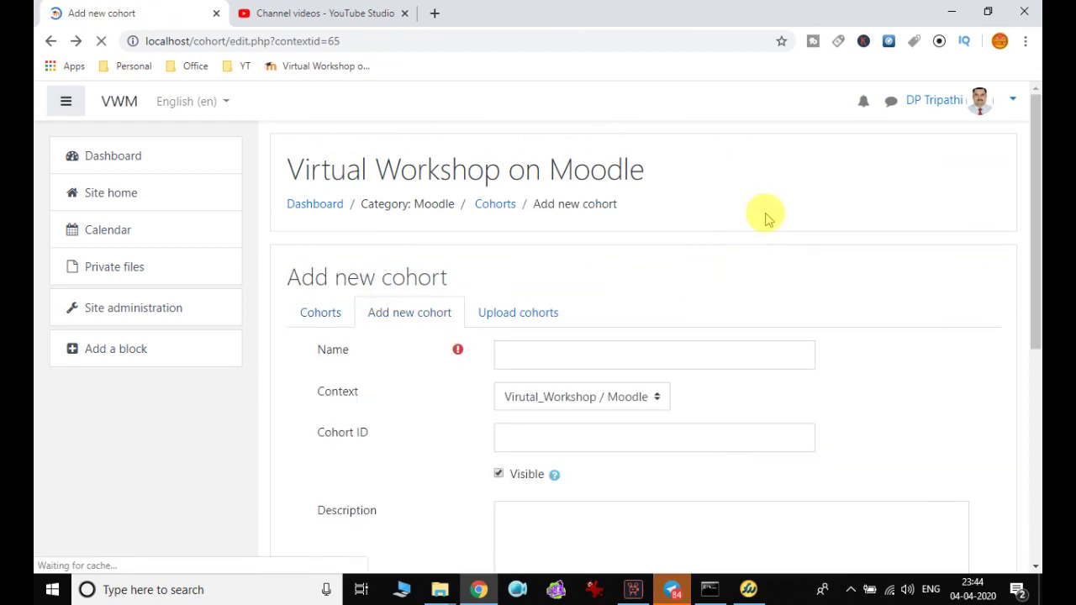
pyautogui.rightClick(763, 216)
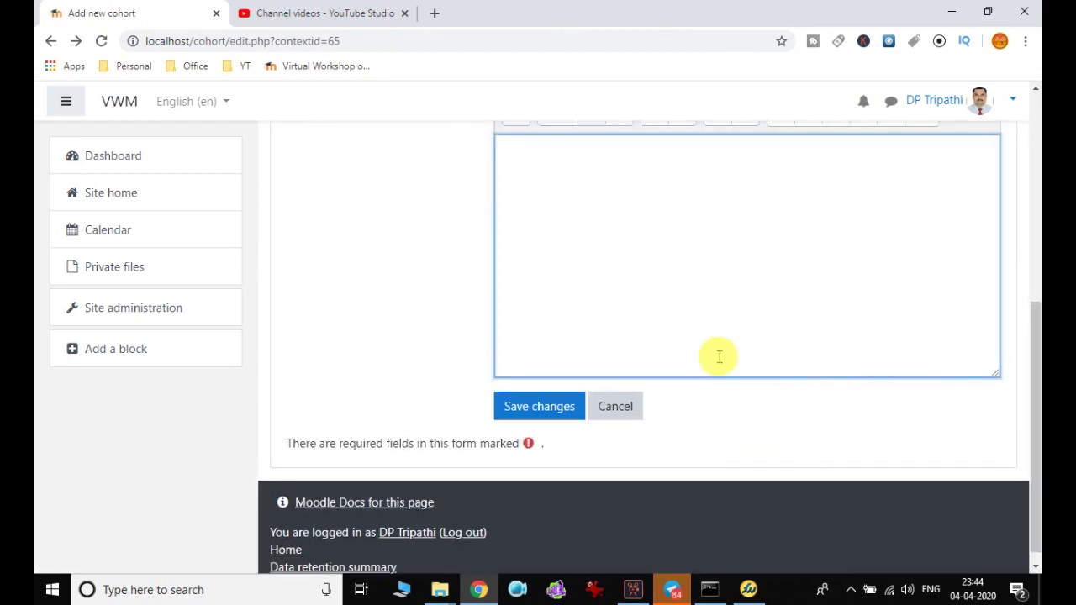
pyautogui.scroll(5, 414, 335)
pyautogui.press('super+period')
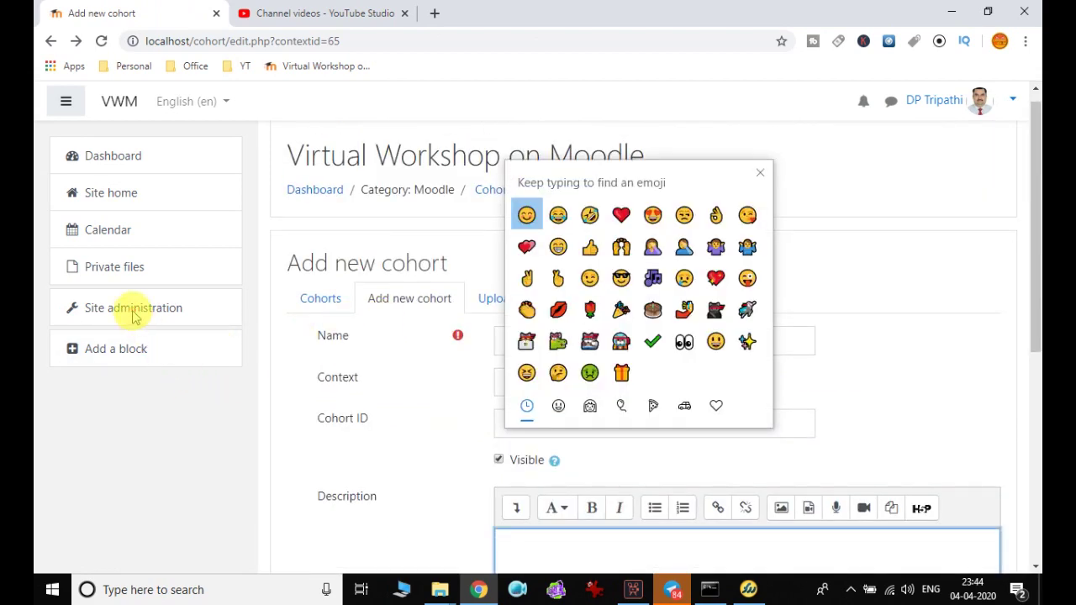
pyautogui.press('Escape')
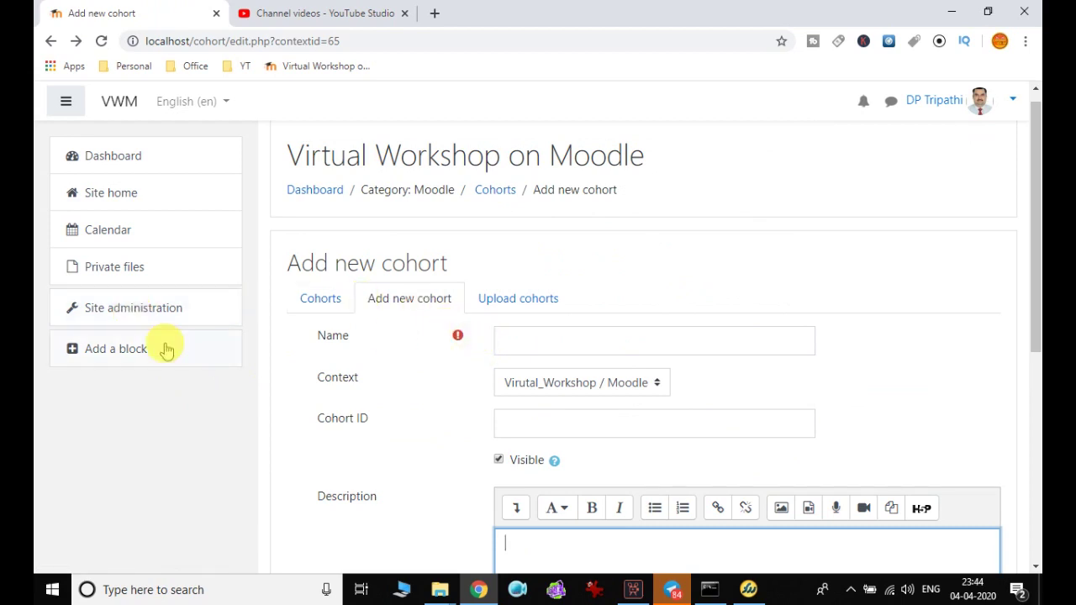
# Open course and category management from the site administration's course settings
pyautogui.click(151, 316)
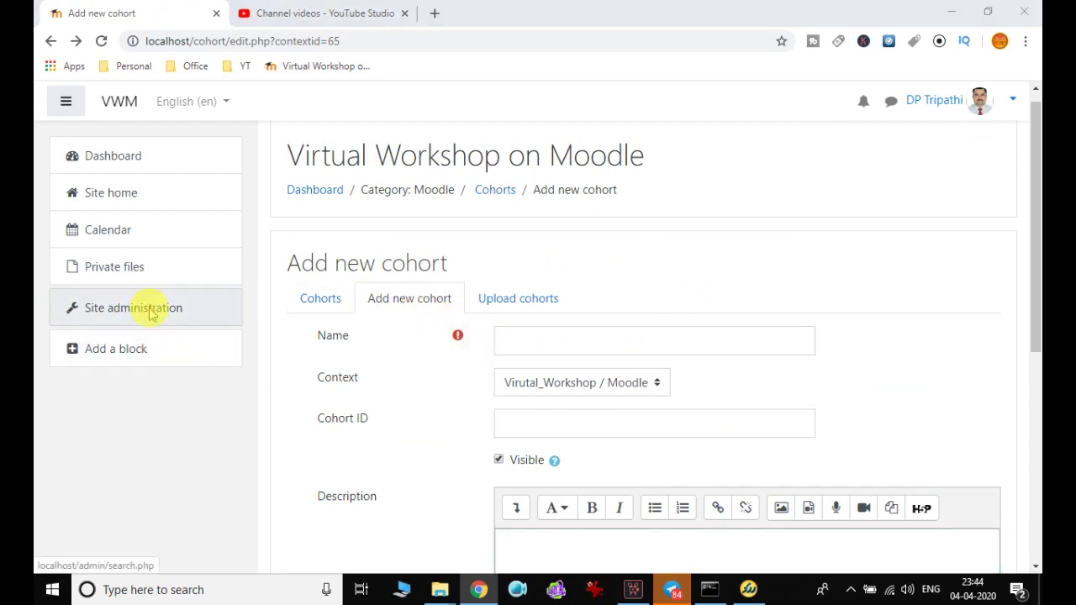
pyautogui.click(616, 131)
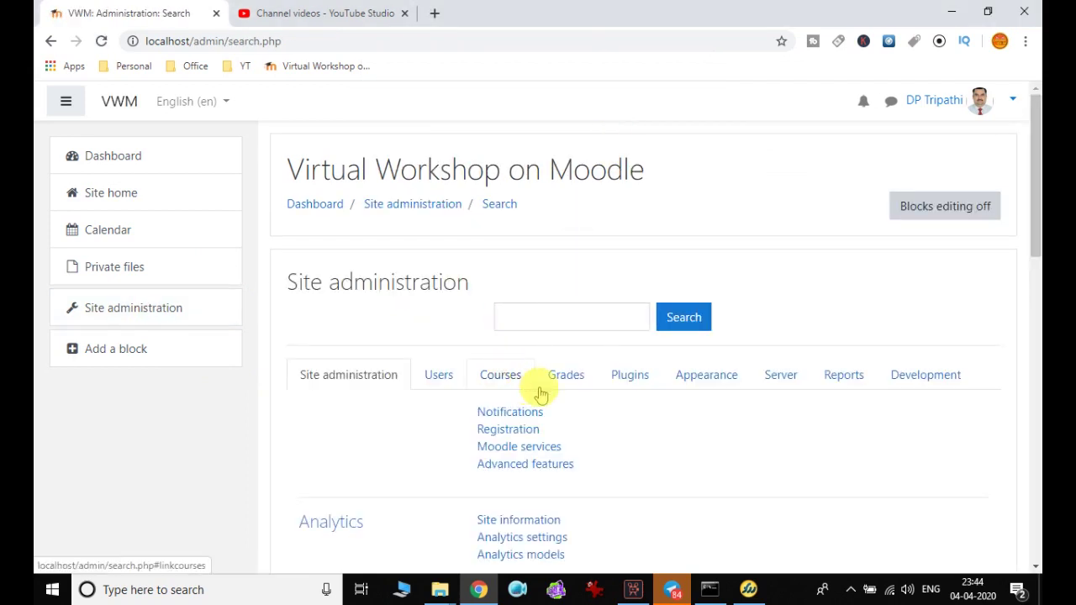
pyautogui.click(514, 382)
pyautogui.scroll(-2, 554, 294)
pyautogui.click(572, 254)
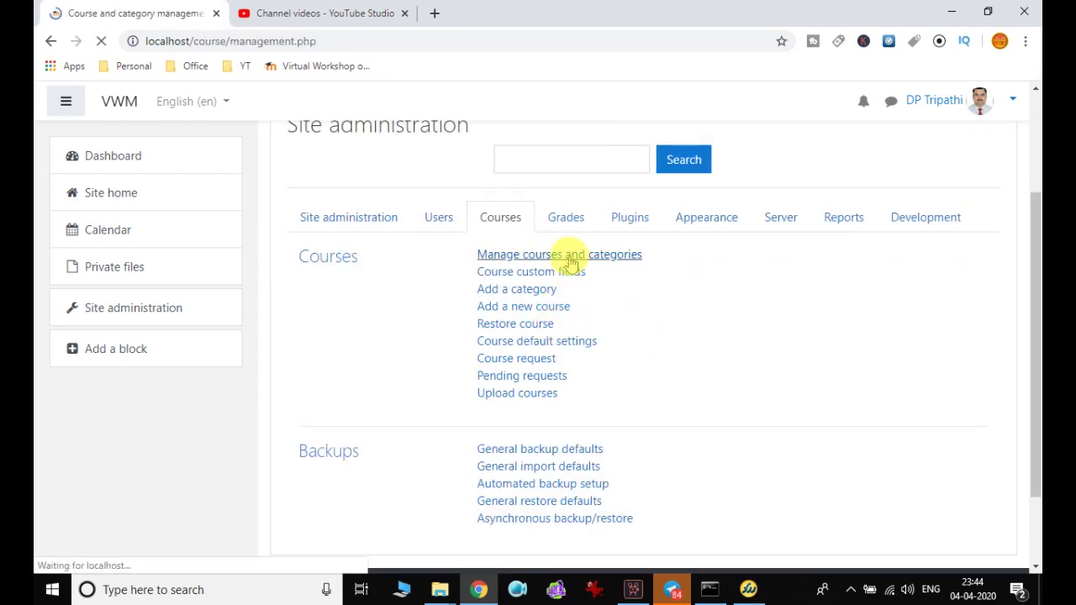
# Open the filter settings of the Moodle subcategory and examine the activation choices for the Display H5P filter
pyautogui.scroll(-3, 538, 348)
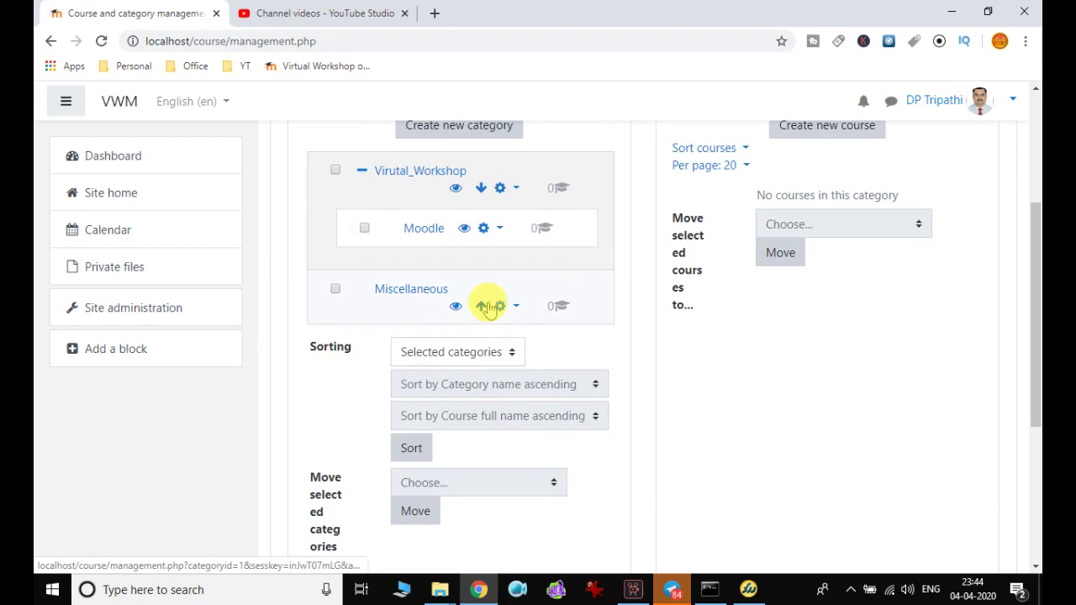
pyautogui.click(499, 230)
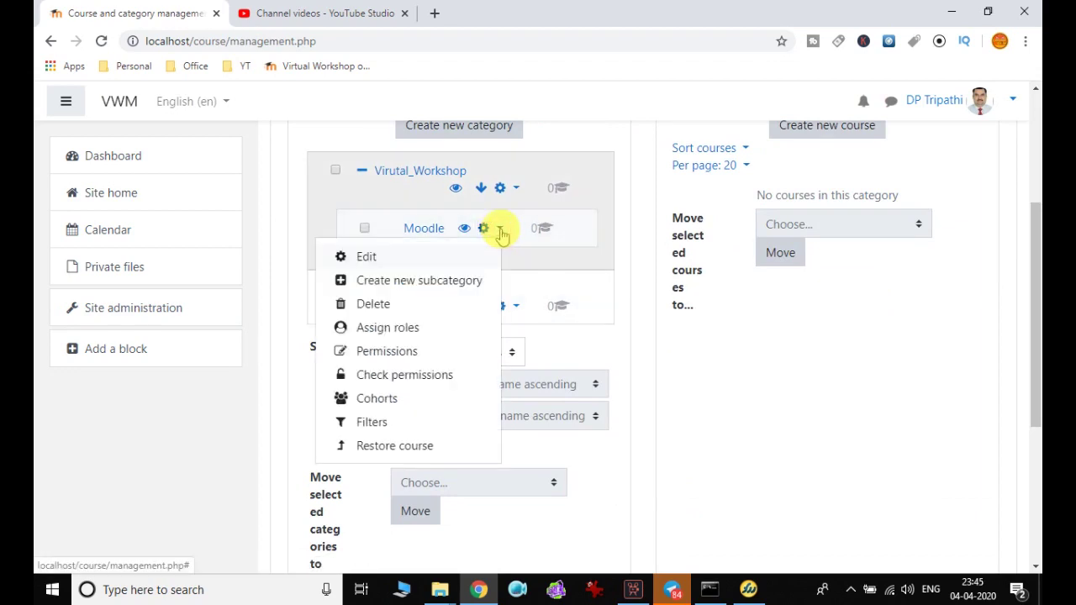
pyautogui.click(373, 422)
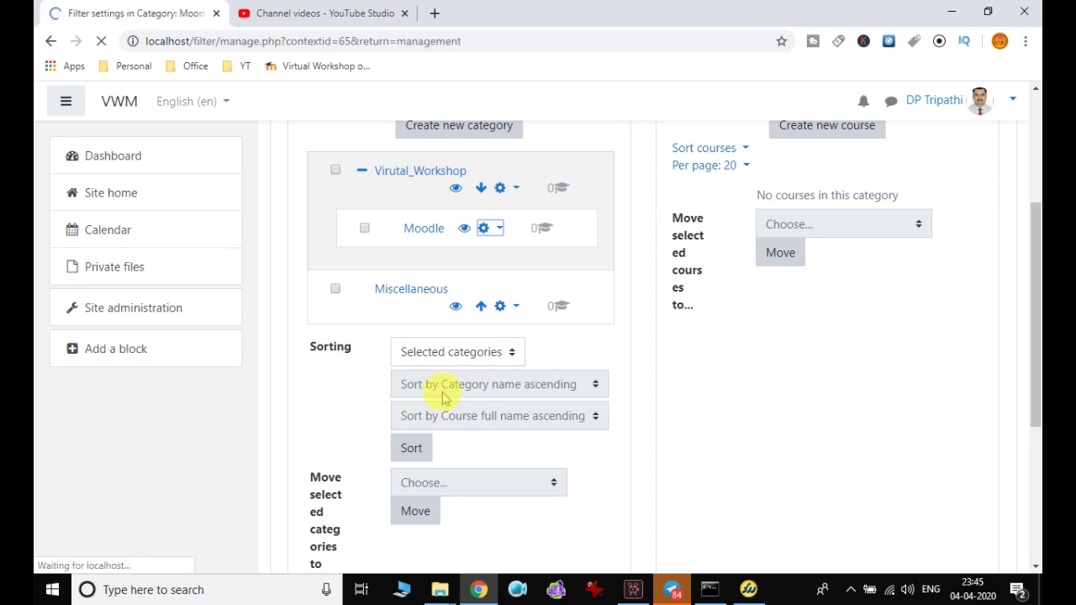
pyautogui.scroll(-1, 639, 358)
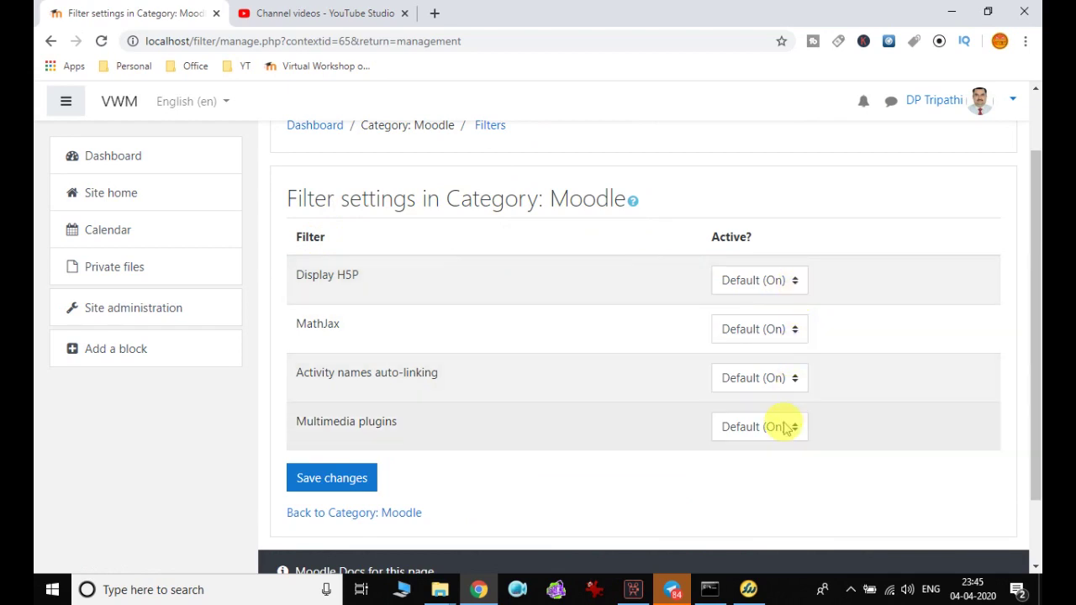
pyautogui.scroll(-1, 782, 425)
pyautogui.scroll(2, 521, 310)
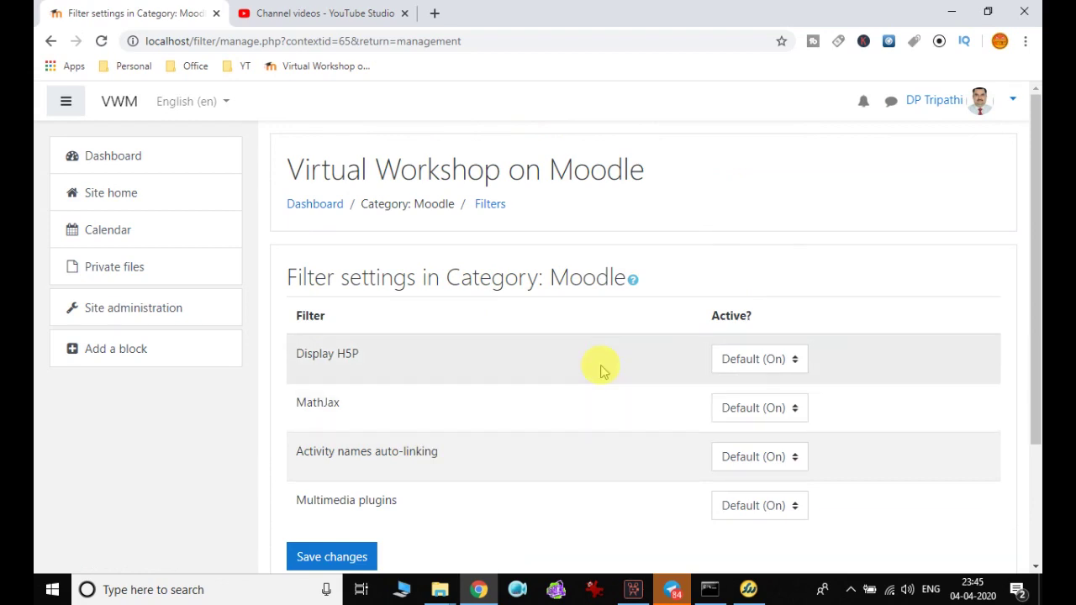
pyautogui.click(794, 367)
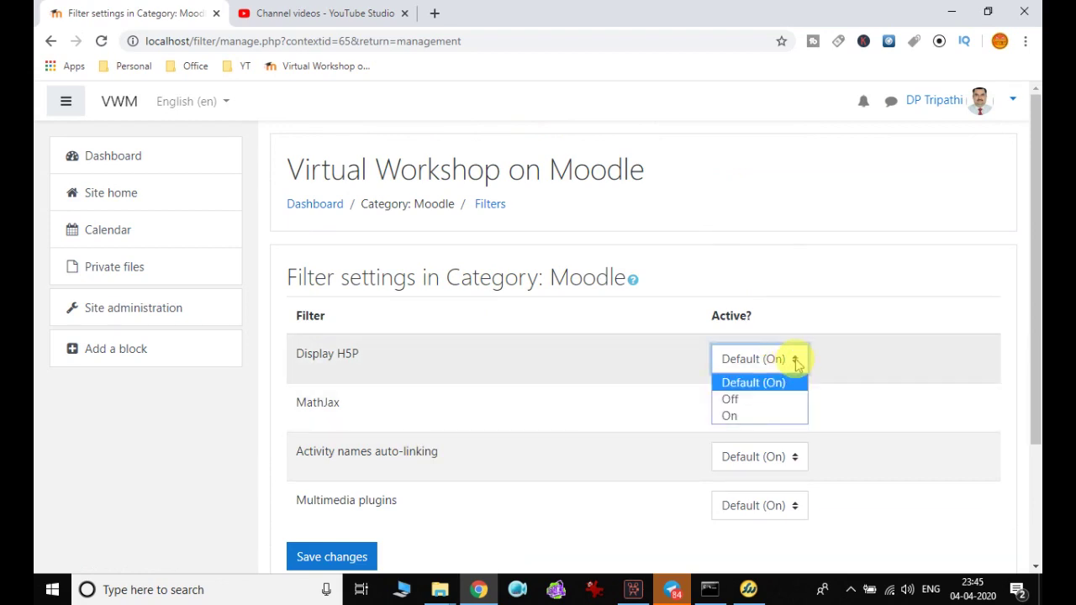
pyautogui.click(794, 362)
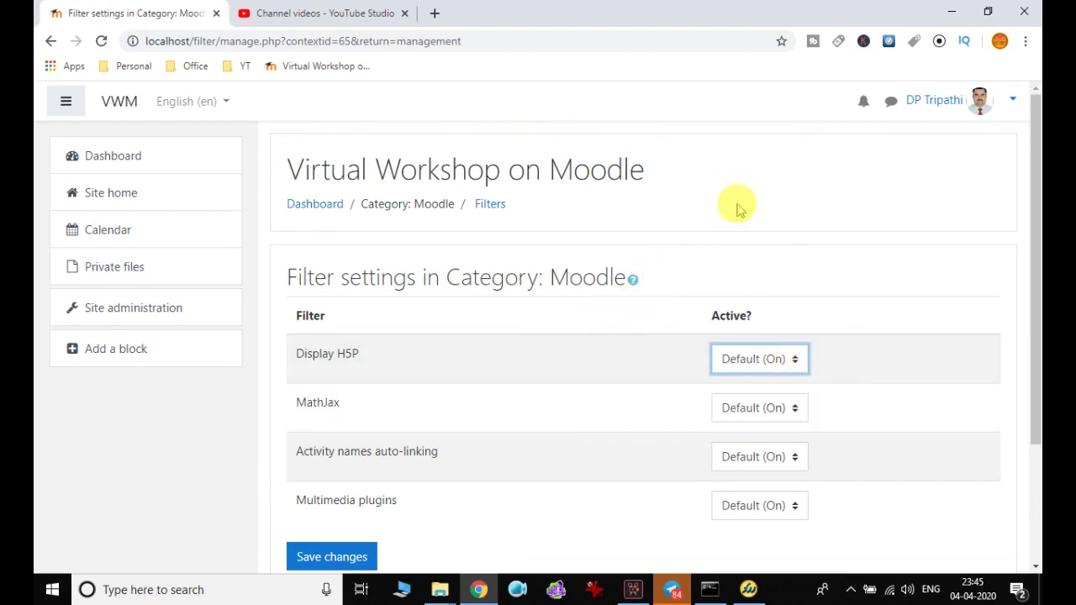
# Return to course and category management and view the actions available for the Moodle subcategory
pyautogui.rightClick(764, 210)
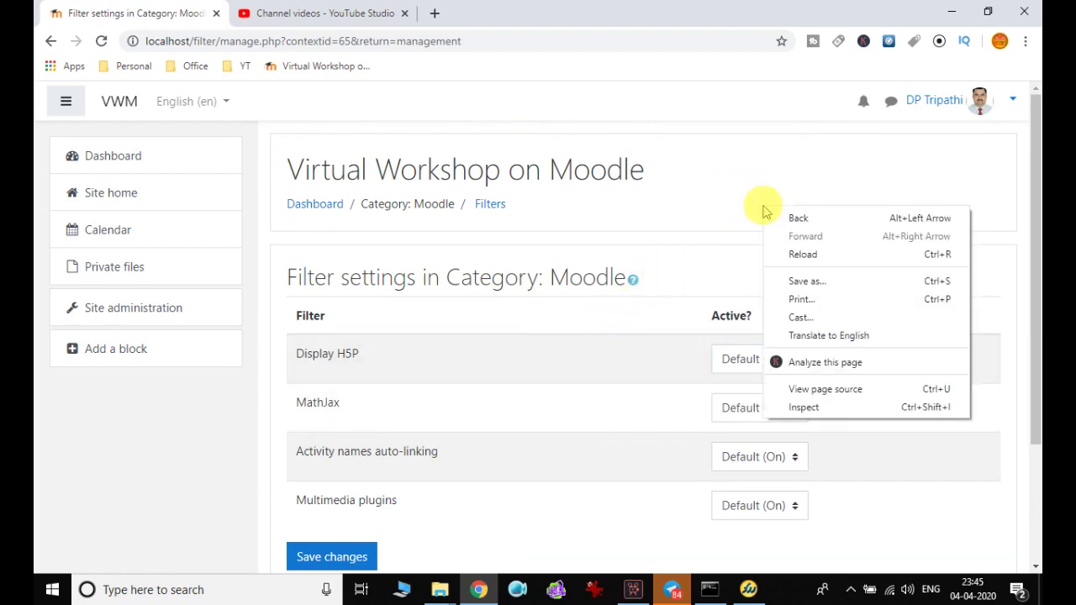
pyautogui.click(691, 226)
pyautogui.scroll(-2, 696, 217)
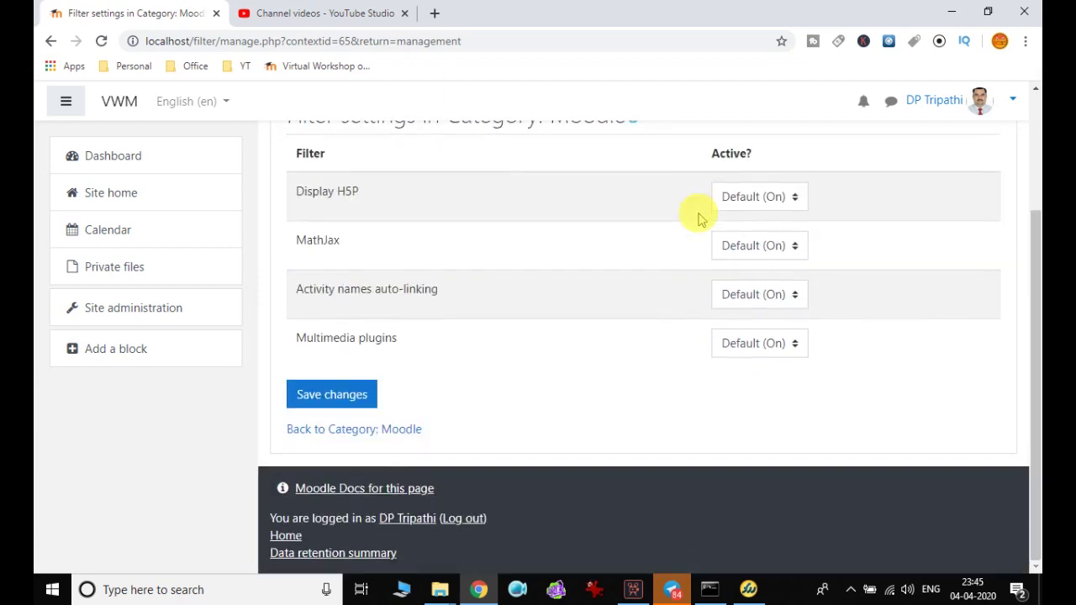
pyautogui.rightClick(837, 171)
pyautogui.click(886, 181)
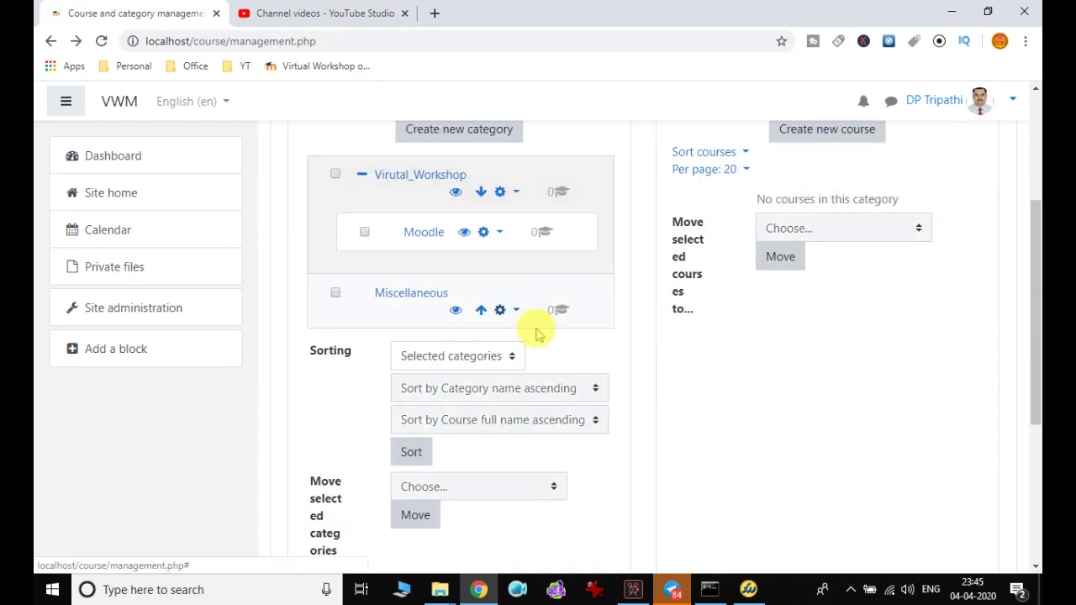
pyautogui.click(499, 235)
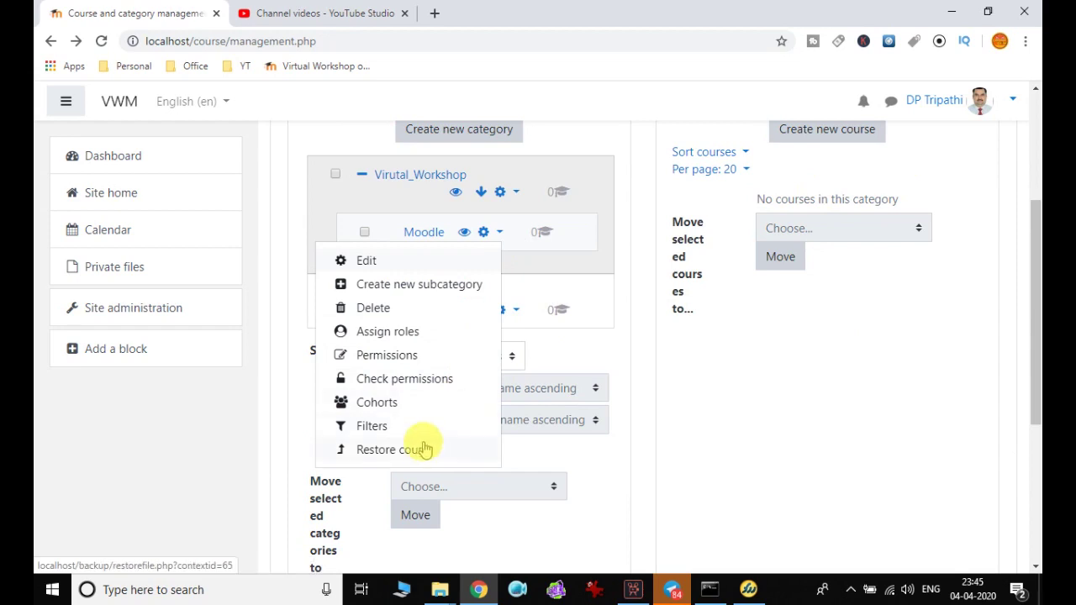
pyautogui.click(692, 360)
# Start a new course with the full name "Workshop on Moodle" and the short name "WM"
pyautogui.scroll(1, 620, 382)
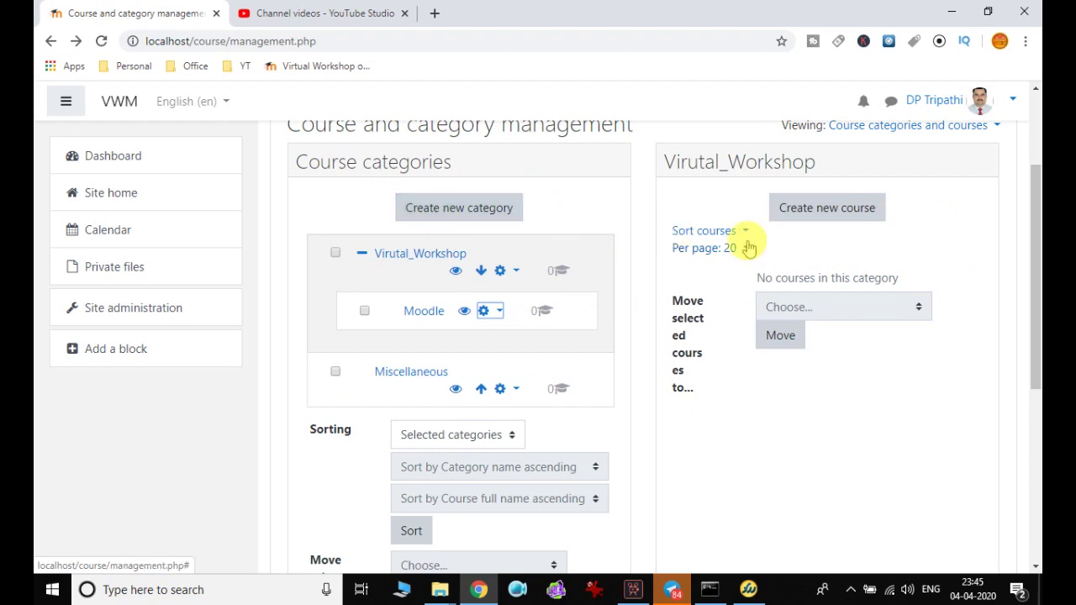
pyautogui.click(848, 217)
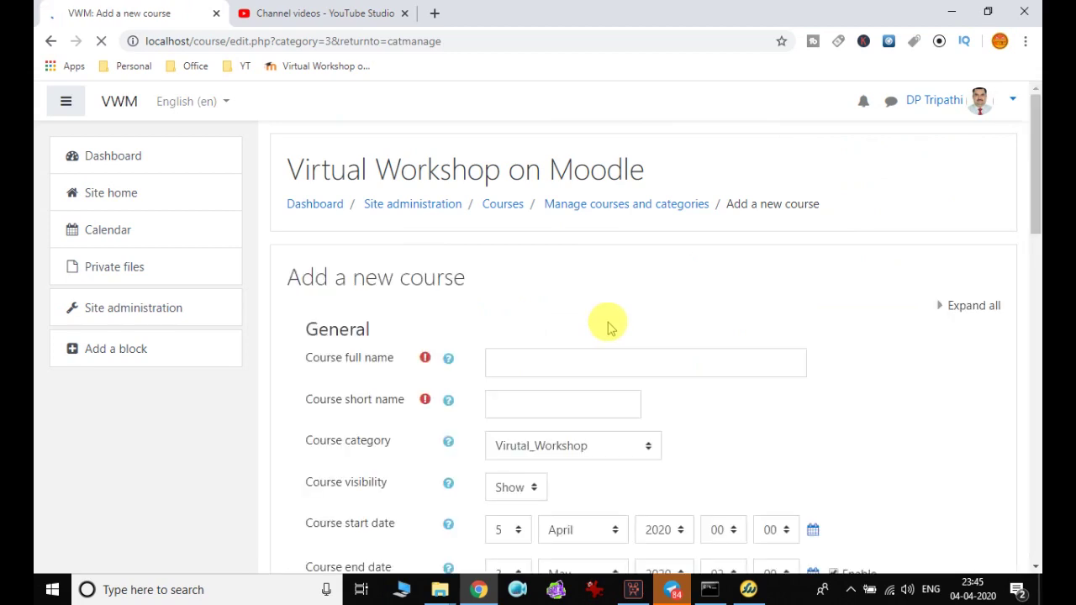
pyautogui.scroll(-1, 694, 298)
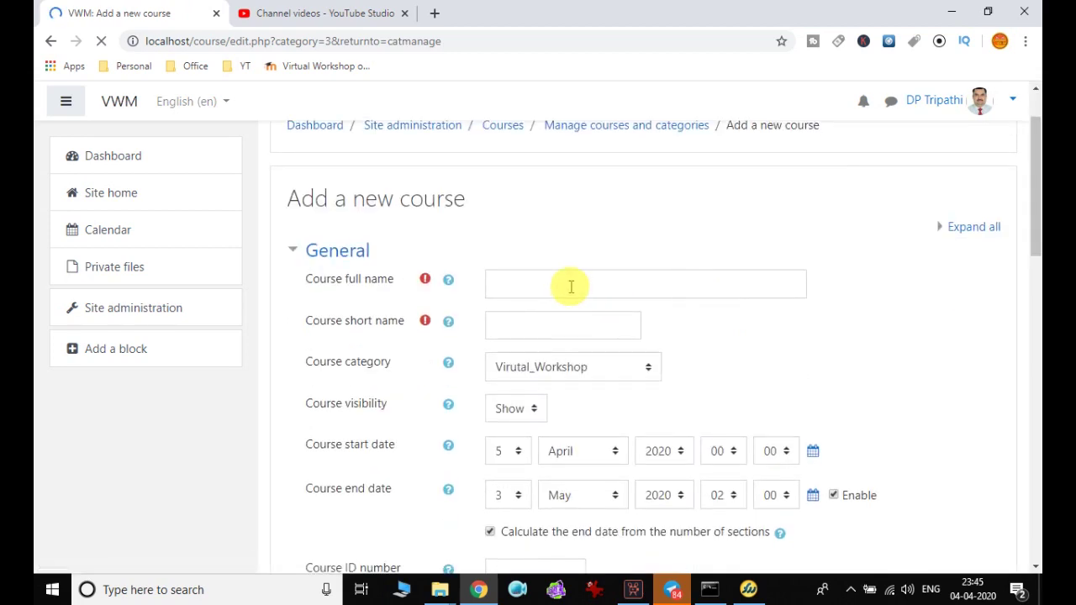
pyautogui.scroll(1, 571, 288)
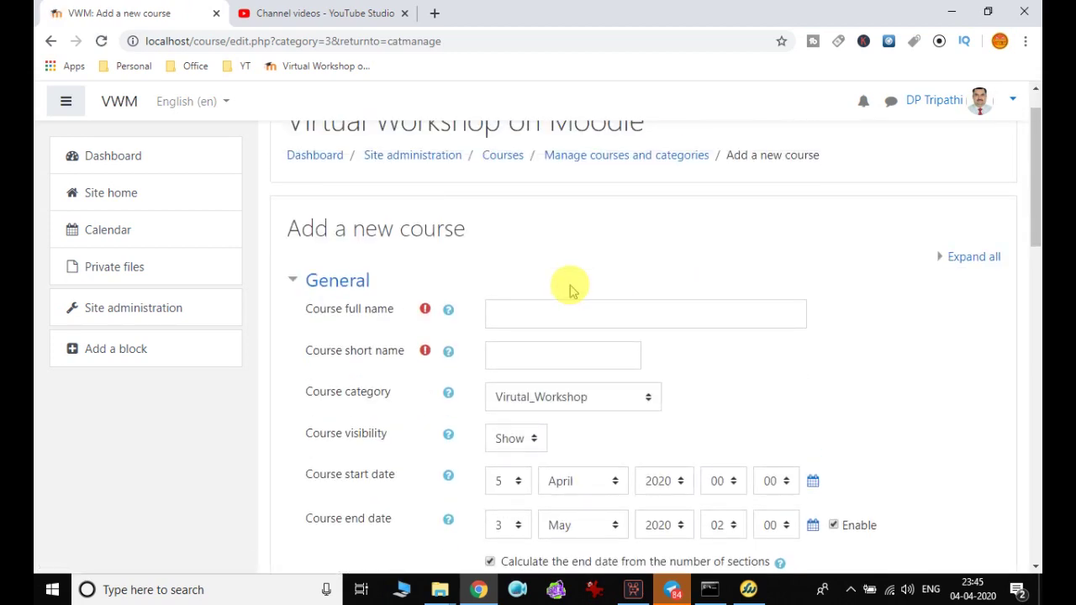
pyautogui.click(568, 313)
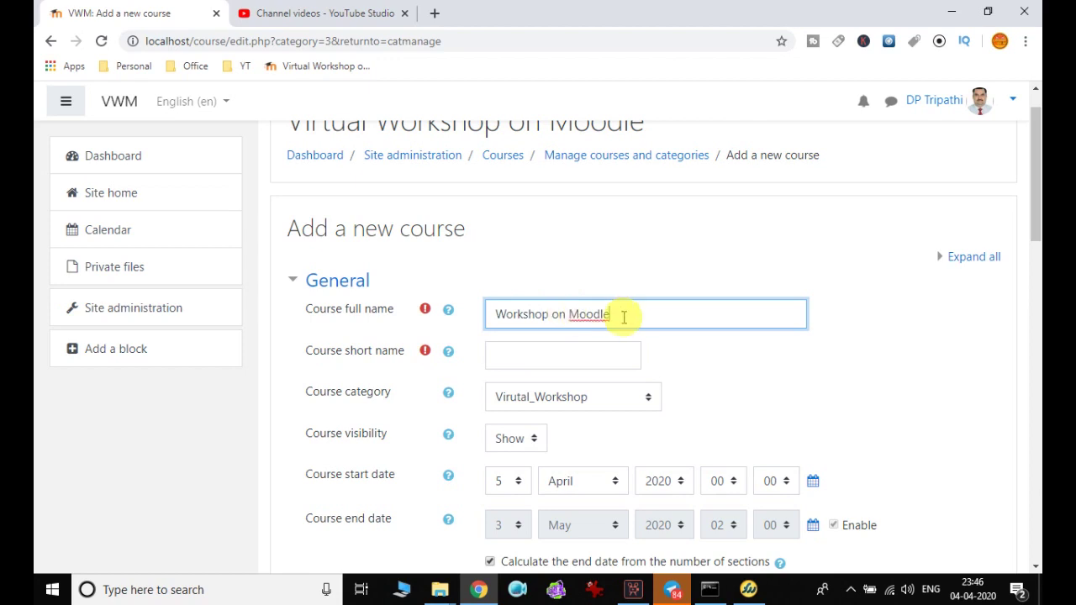
pyautogui.click(548, 357)
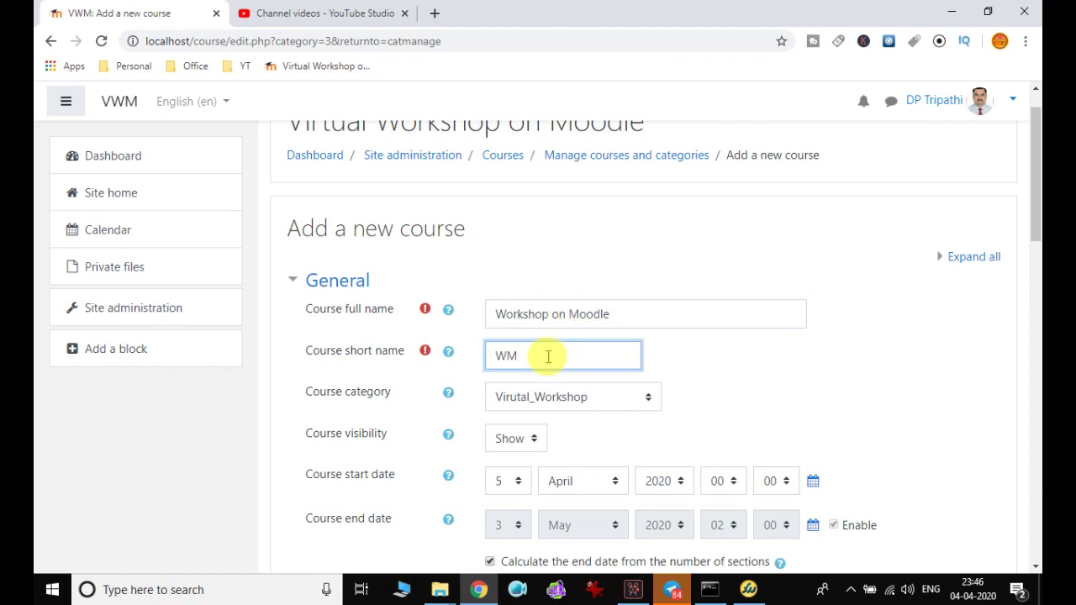
# Set the course category to Virutal_Workshop / Moodle and the day of the course start date to 4
pyautogui.scroll(-2, 570, 305)
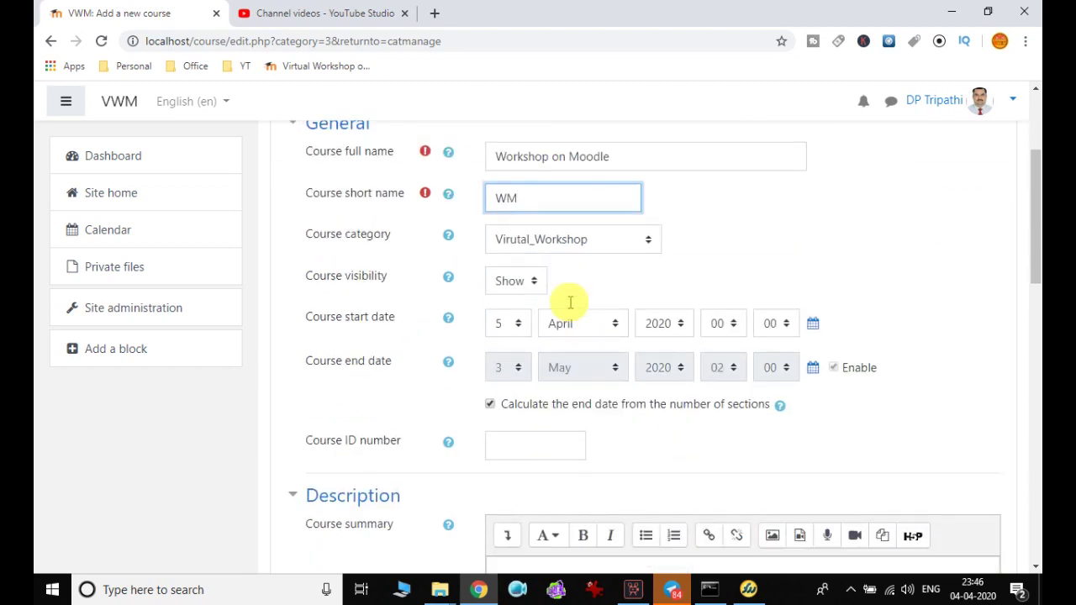
pyautogui.click(602, 241)
pyautogui.click(608, 286)
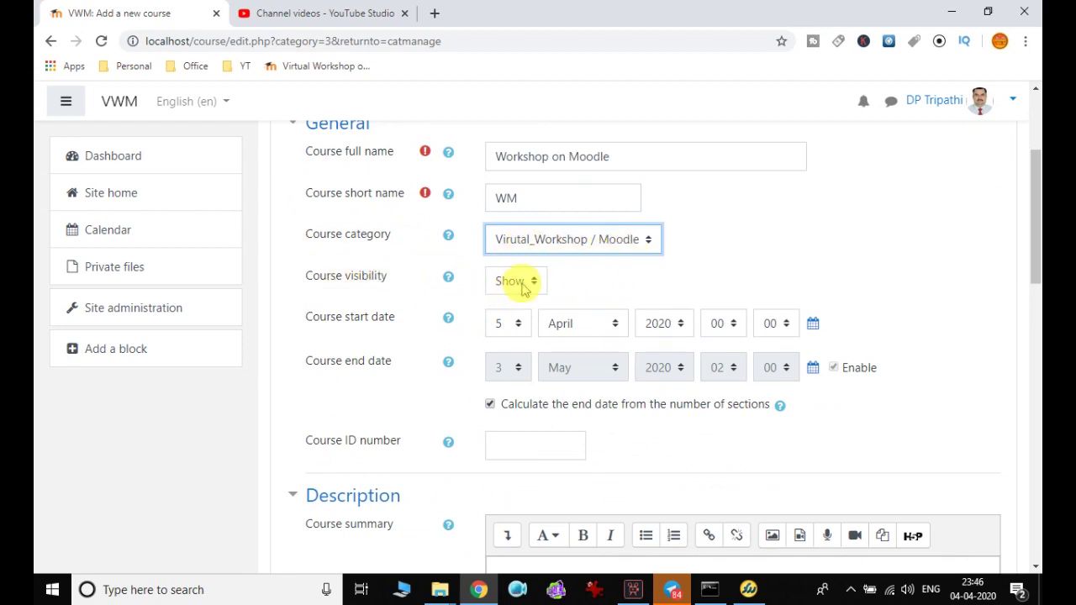
pyautogui.click(513, 330)
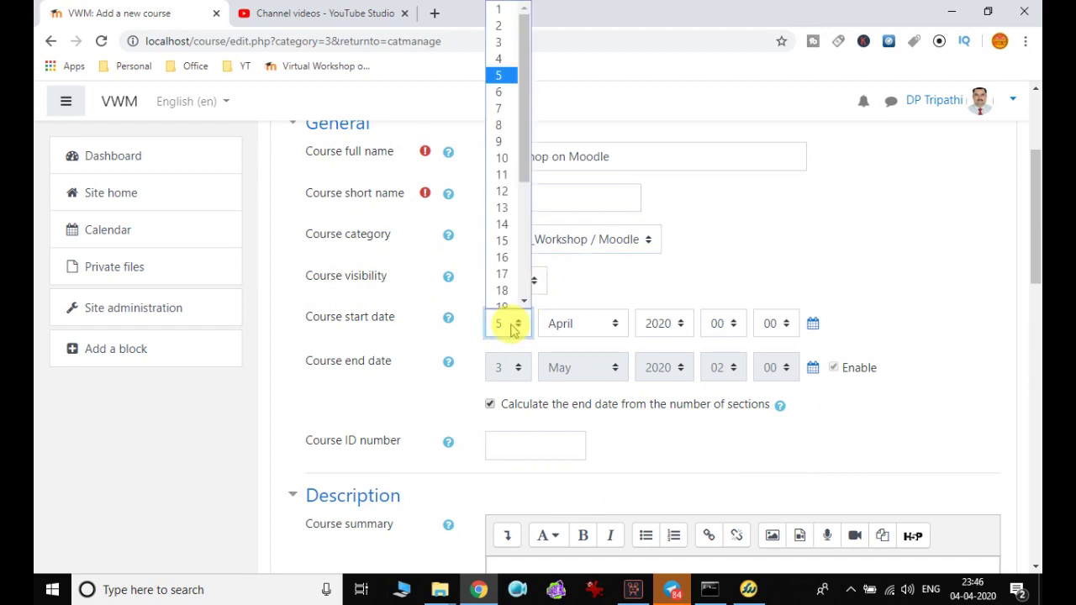
pyautogui.click(501, 58)
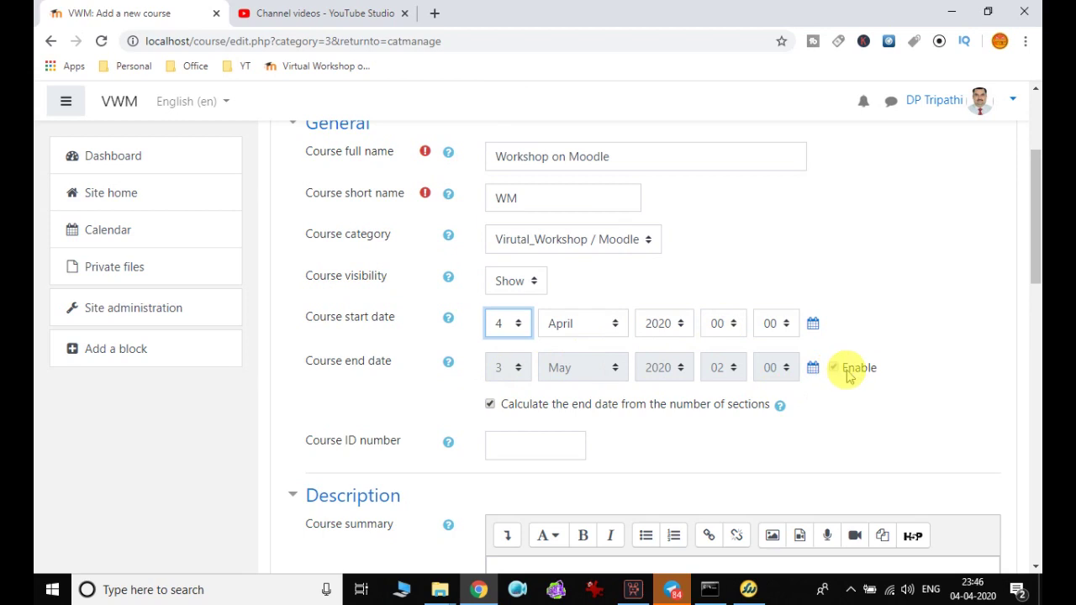
# Turn off calculating the end date from the number of sections and set the course end date to 5 April 2020, hour 18
pyautogui.click(384, 362)
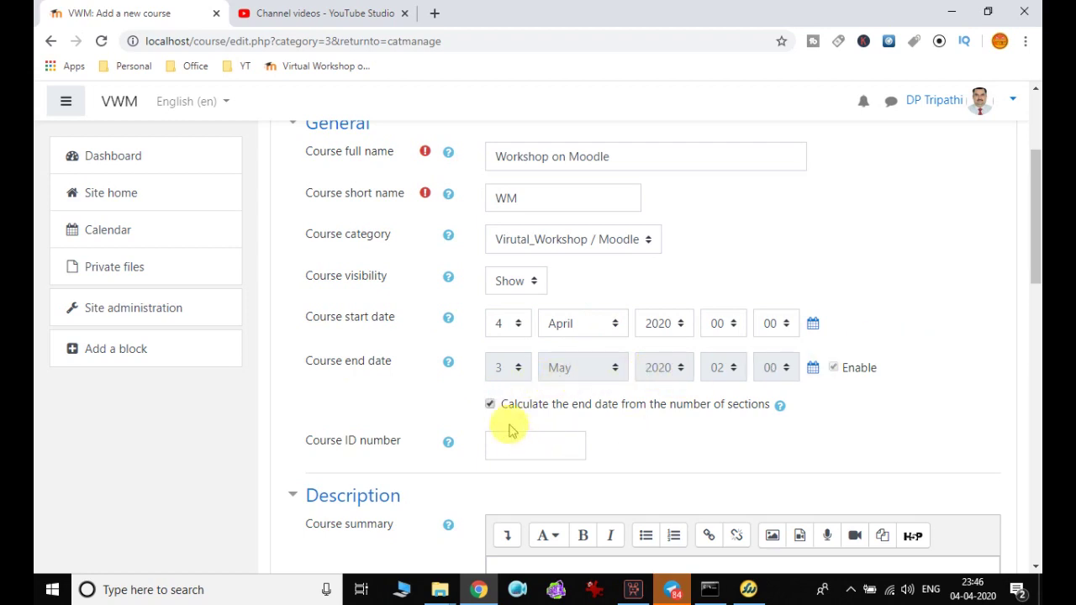
pyautogui.click(490, 403)
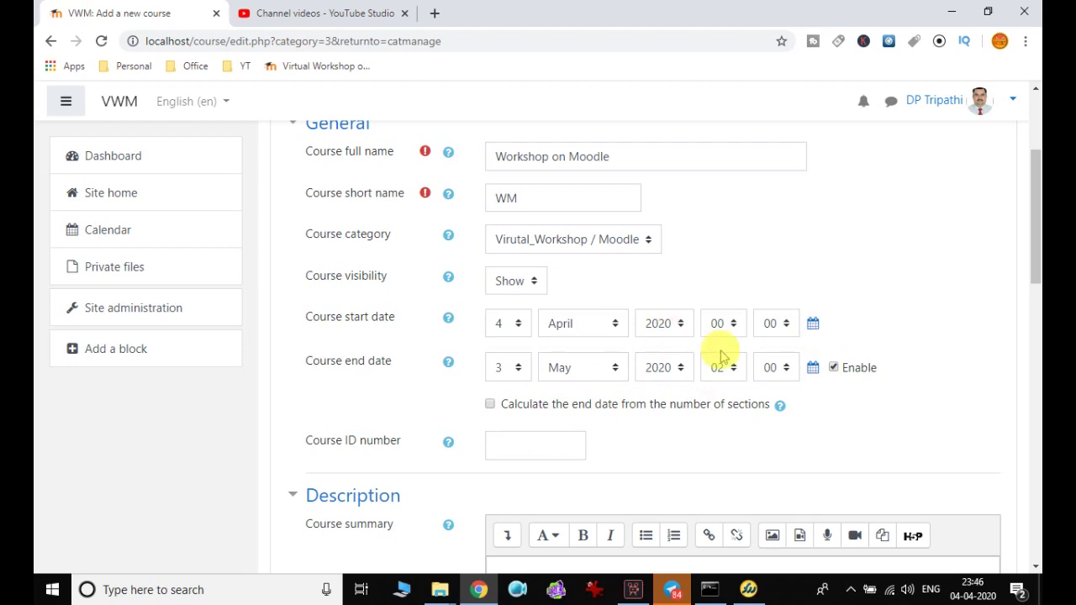
pyautogui.click(508, 370)
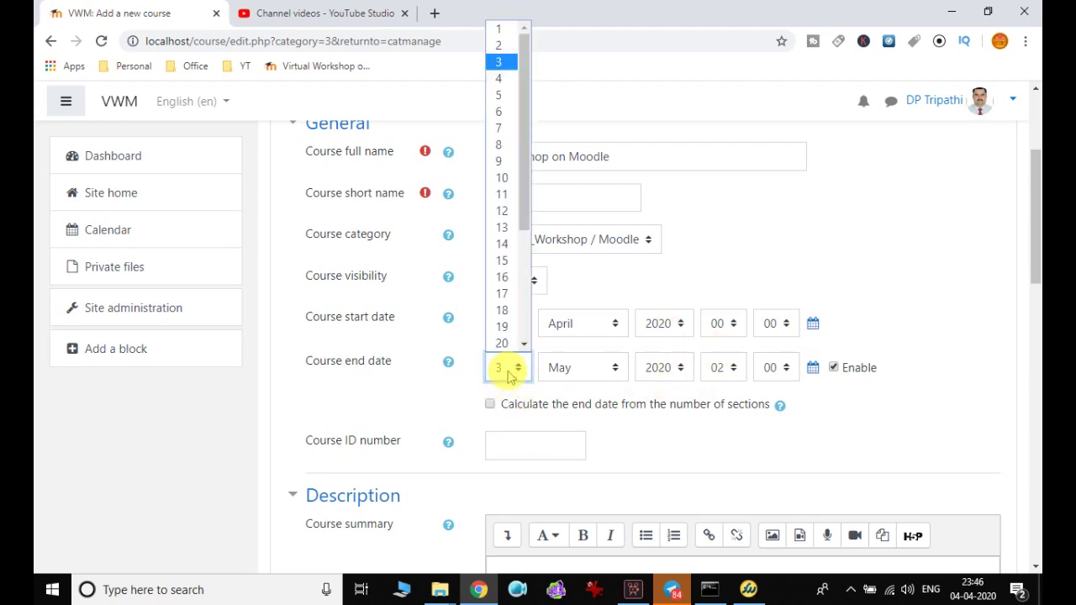
pyautogui.click(501, 95)
pyautogui.click(585, 368)
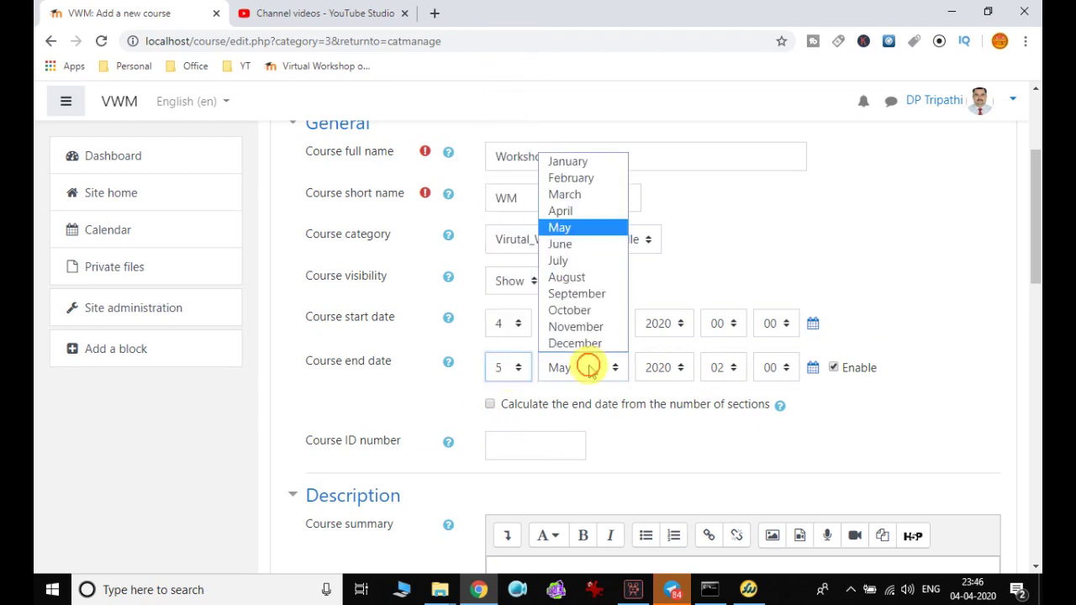
pyautogui.click(564, 211)
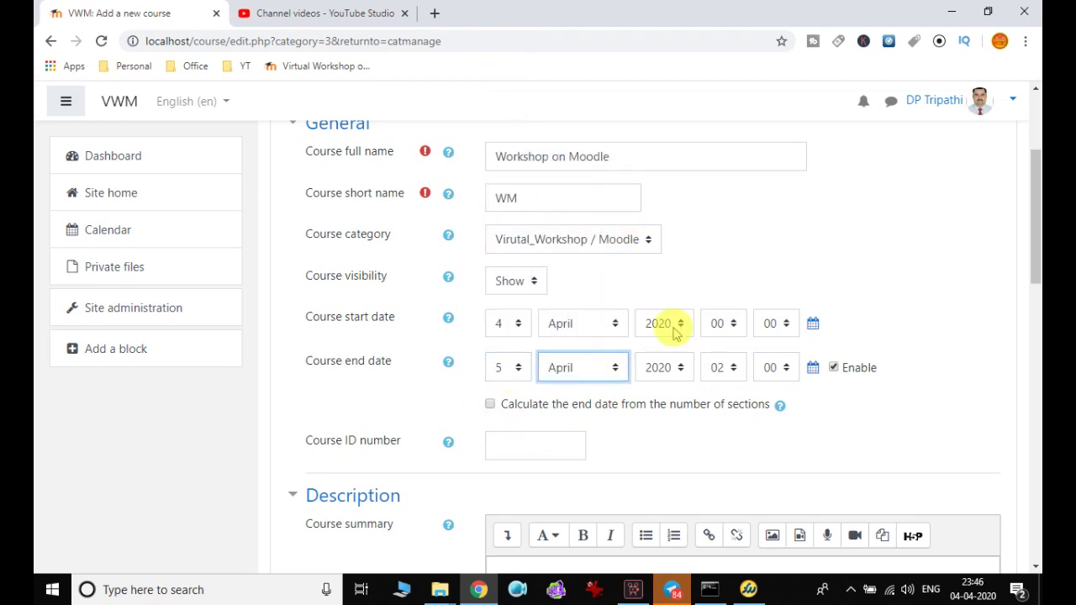
pyautogui.click(734, 372)
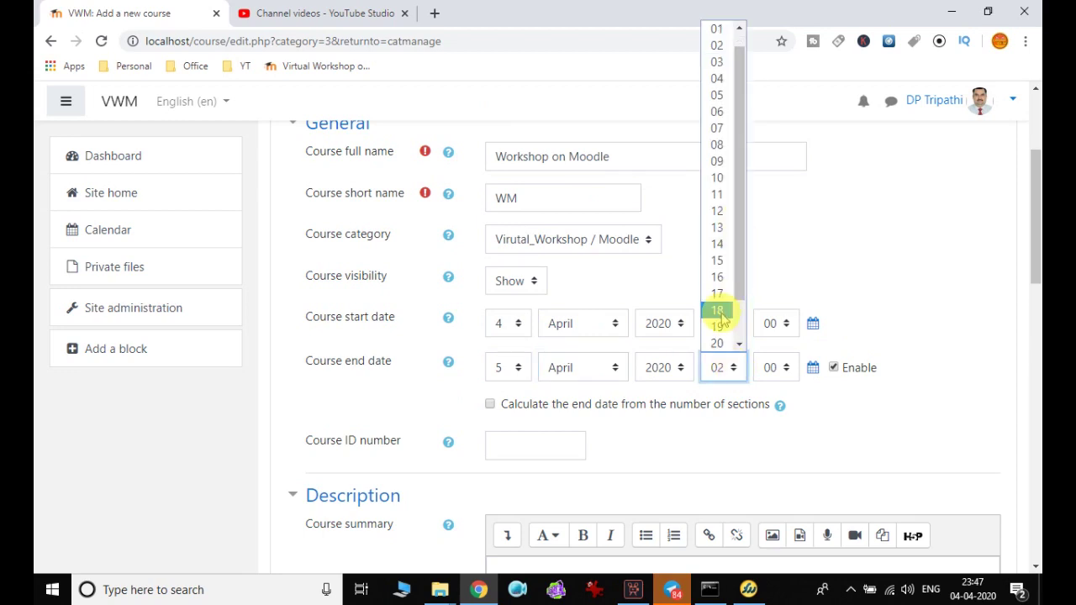
pyautogui.click(716, 308)
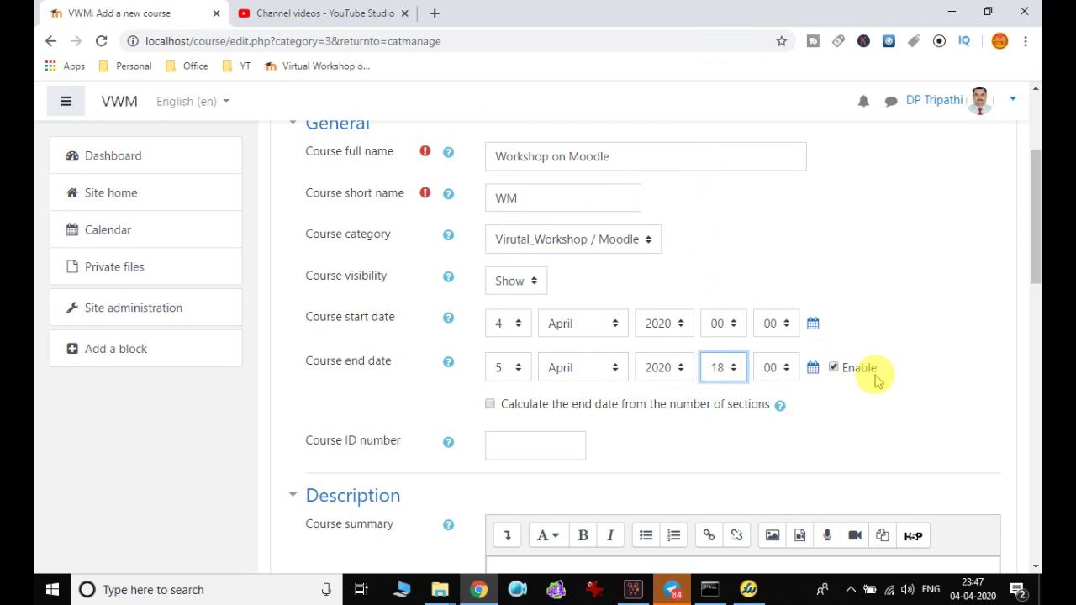
# Enter the course summary "This course will enable the participants to learn about Moodle." and "The following agenda will be discussed during the workshop."
pyautogui.scroll(-2, 891, 374)
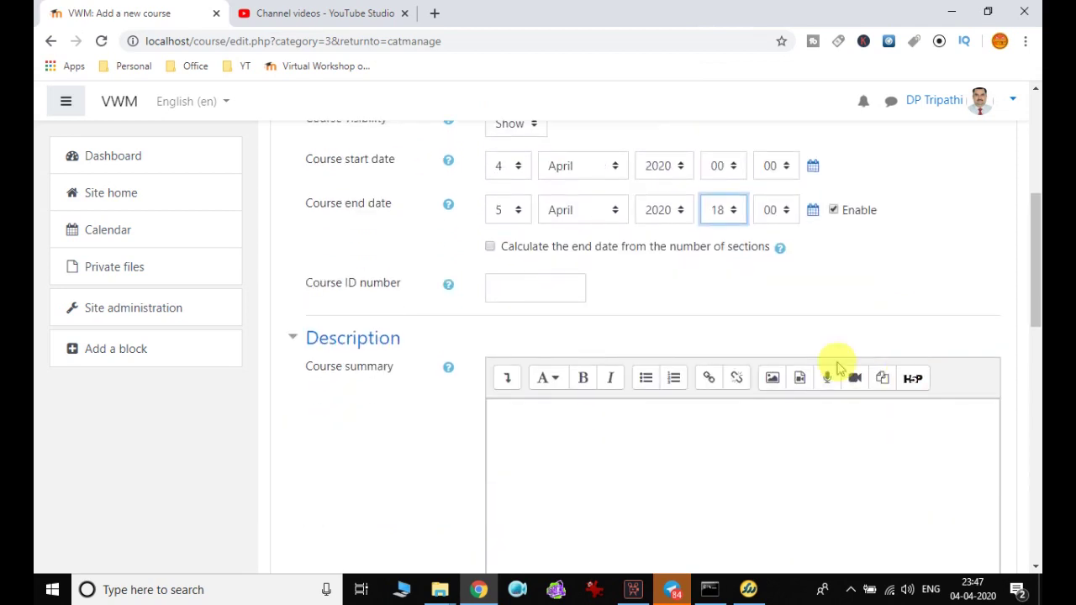
pyautogui.click(533, 453)
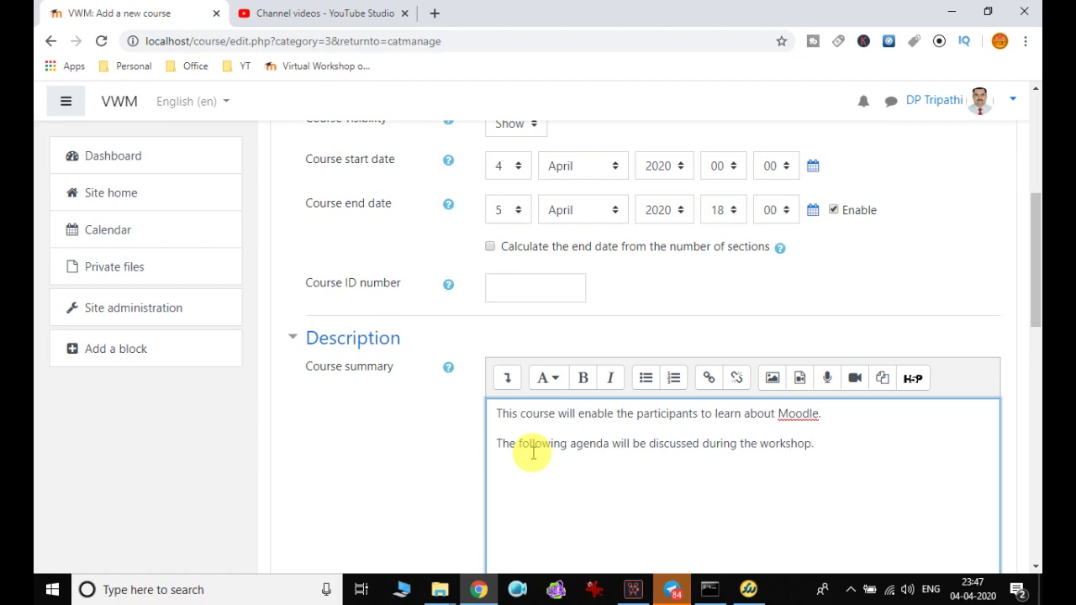
pyautogui.scroll(-8, 463, 401)
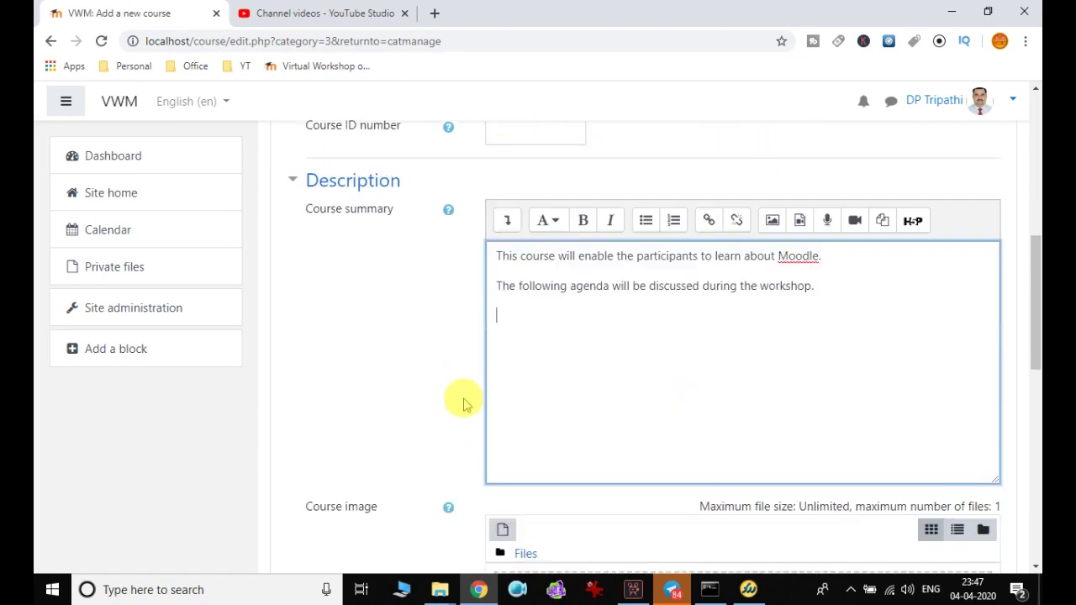
pyautogui.scroll(6, 547, 363)
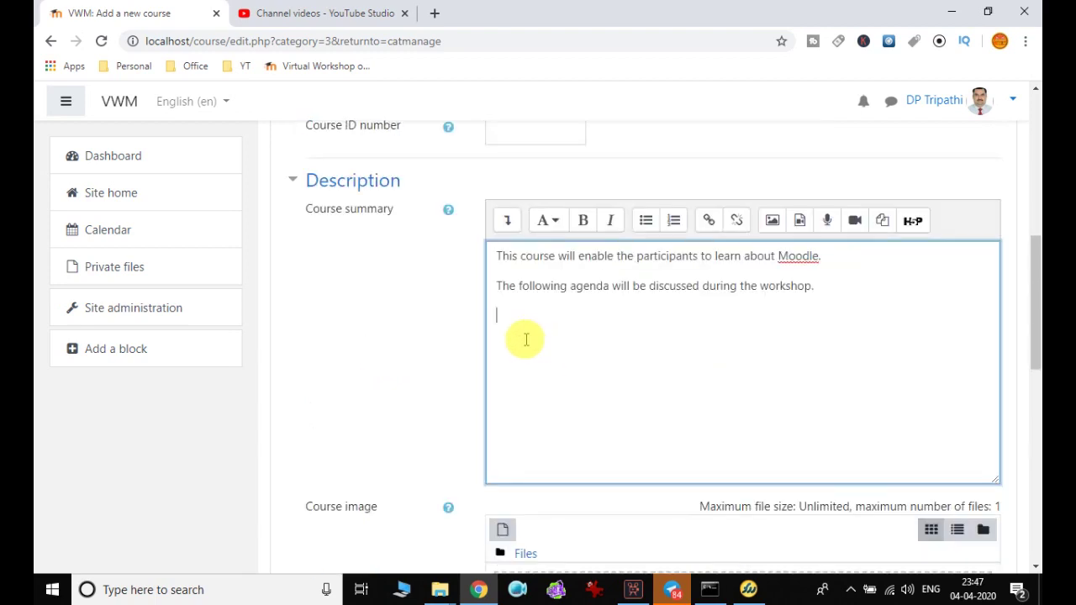
# Upload 3.png from the Moodle Workshop folder as the course image
pyautogui.scroll(-2, 731, 420)
pyautogui.click(743, 453)
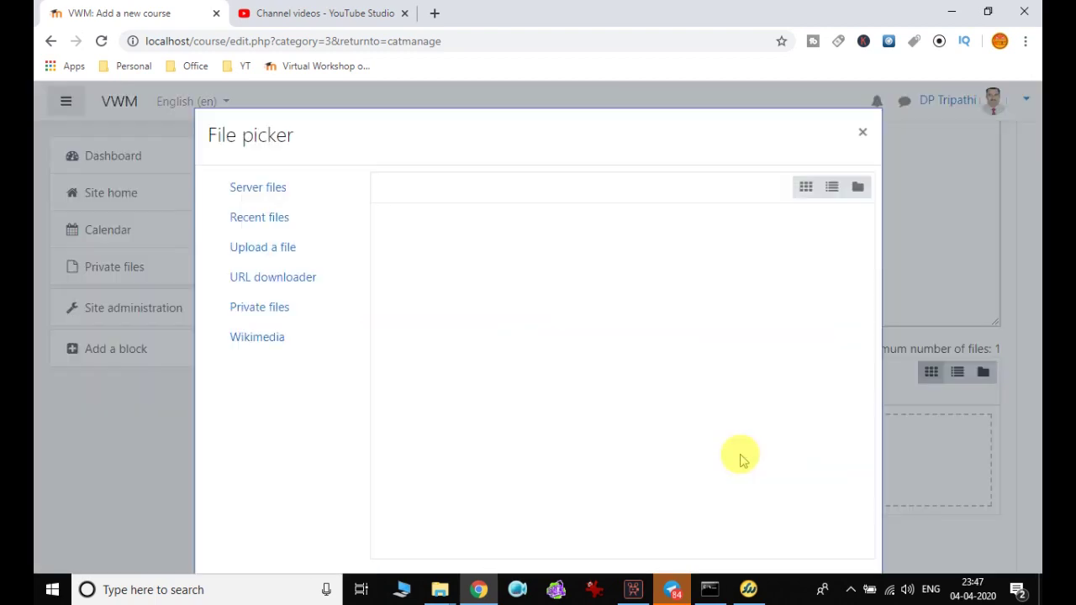
pyautogui.click(334, 252)
pyautogui.click(443, 287)
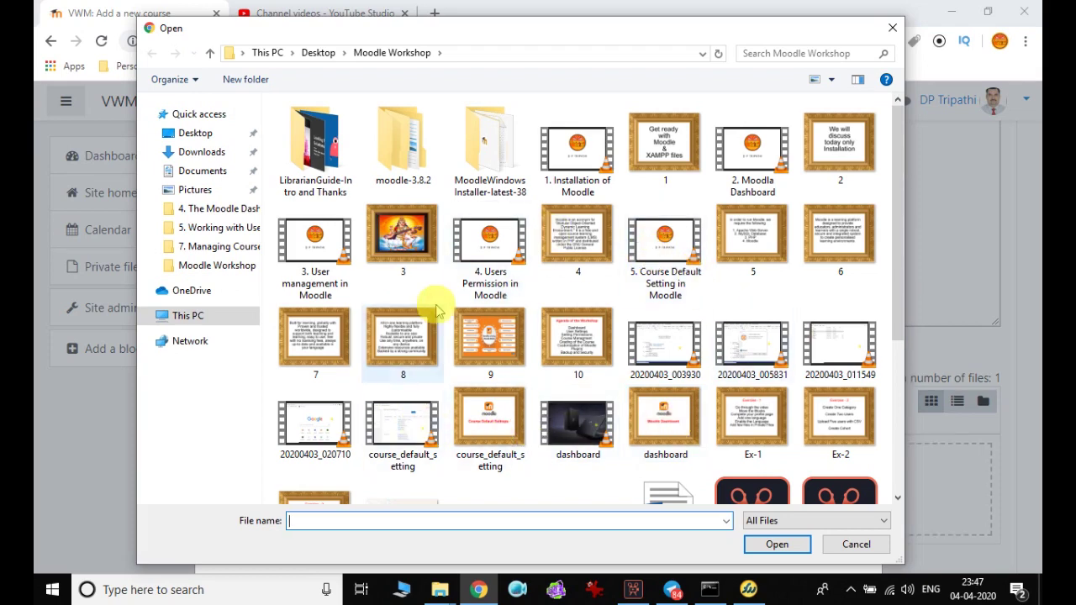
pyautogui.doubleClick(403, 237)
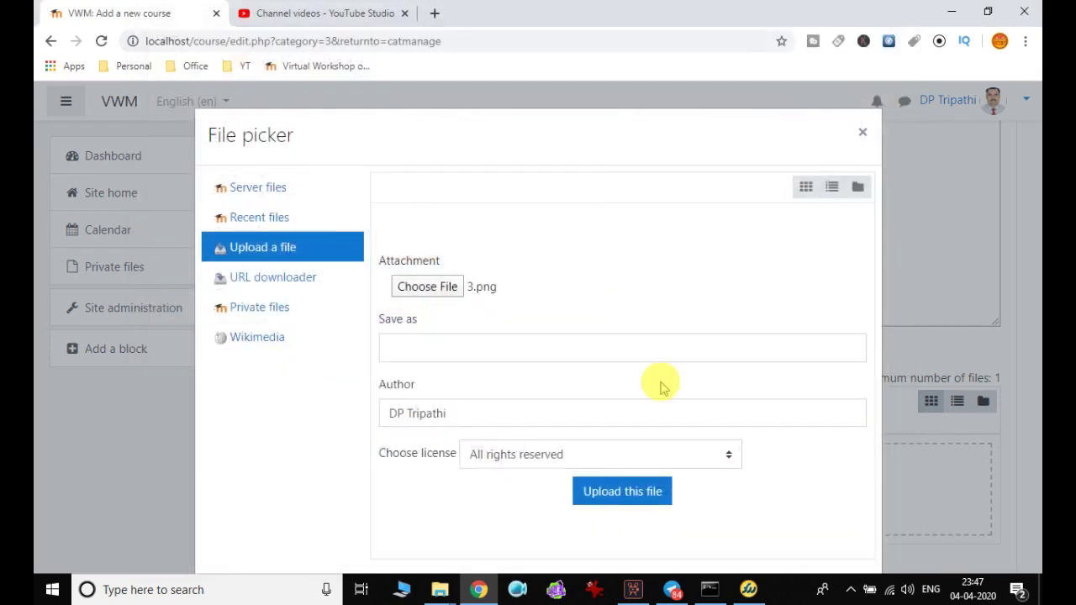
pyautogui.click(631, 496)
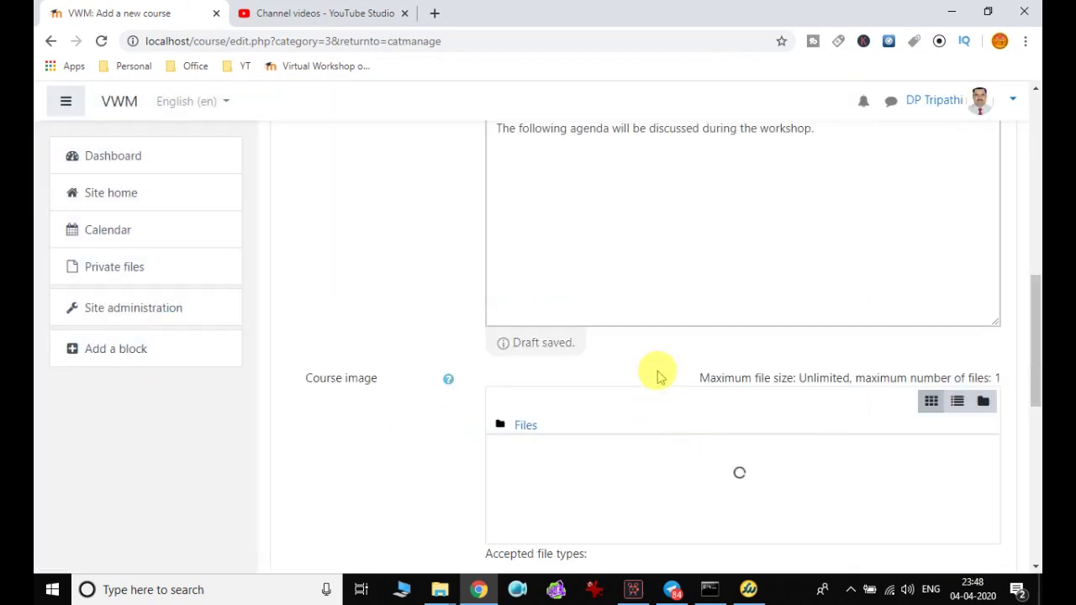
# Expand the course format settings, keep the weekly format and examine the number of sections
pyautogui.scroll(-5, 685, 368)
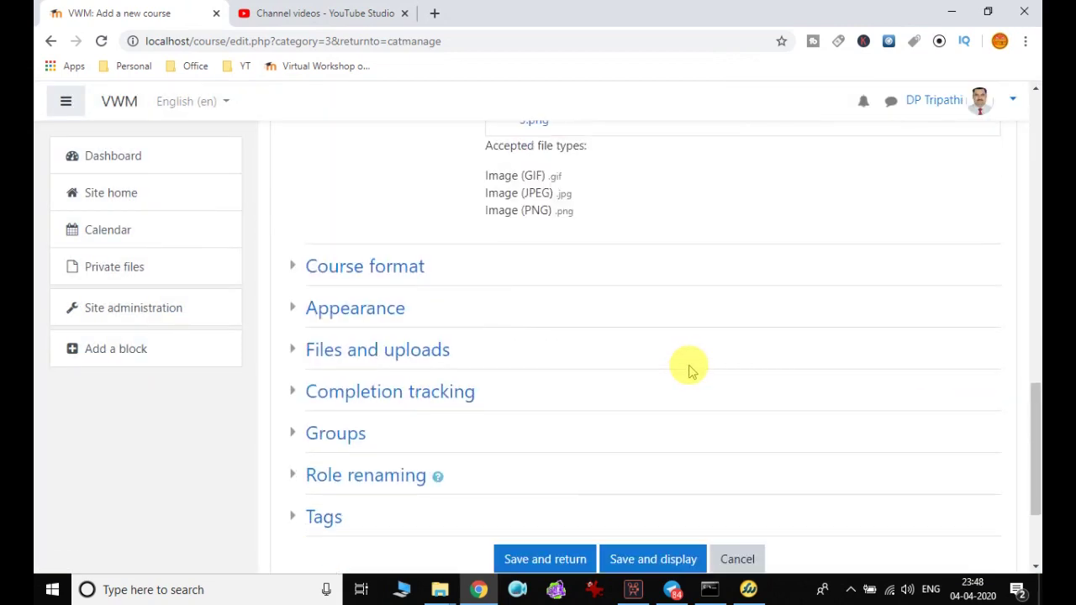
pyautogui.click(401, 265)
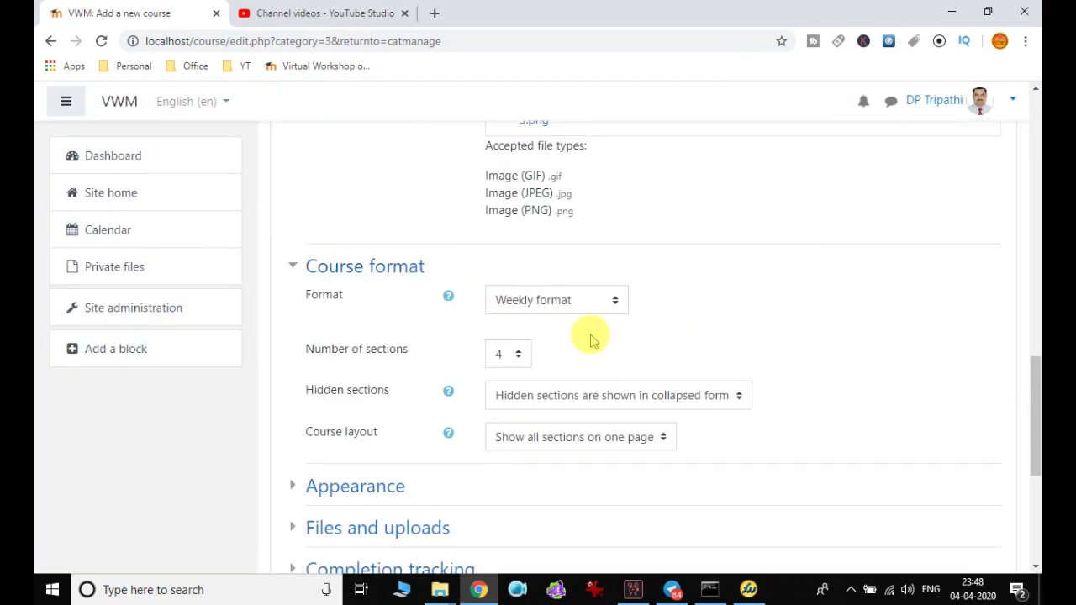
pyautogui.click(586, 302)
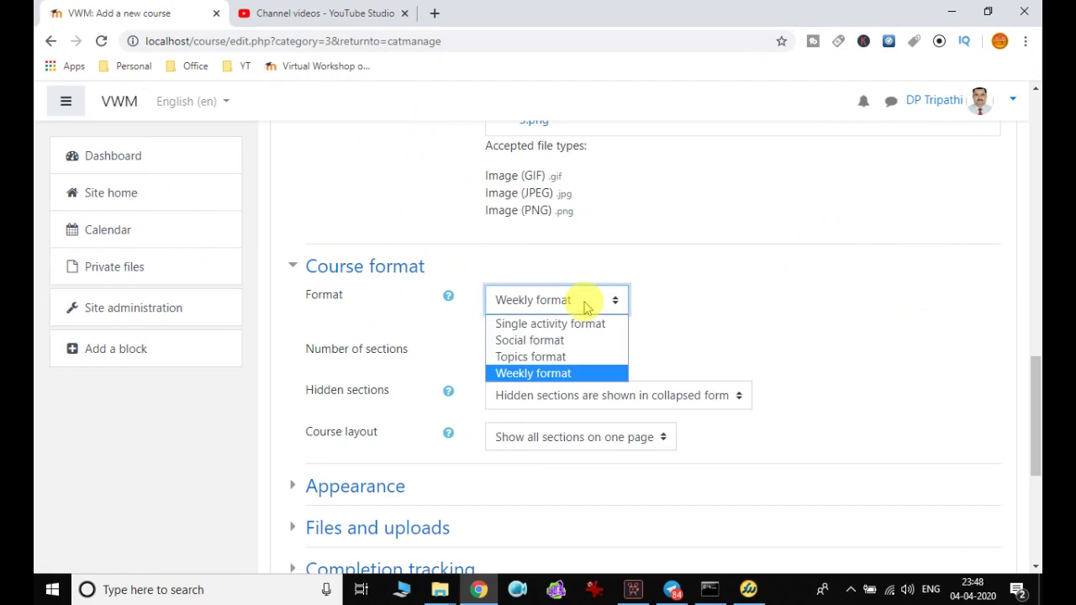
pyautogui.click(571, 373)
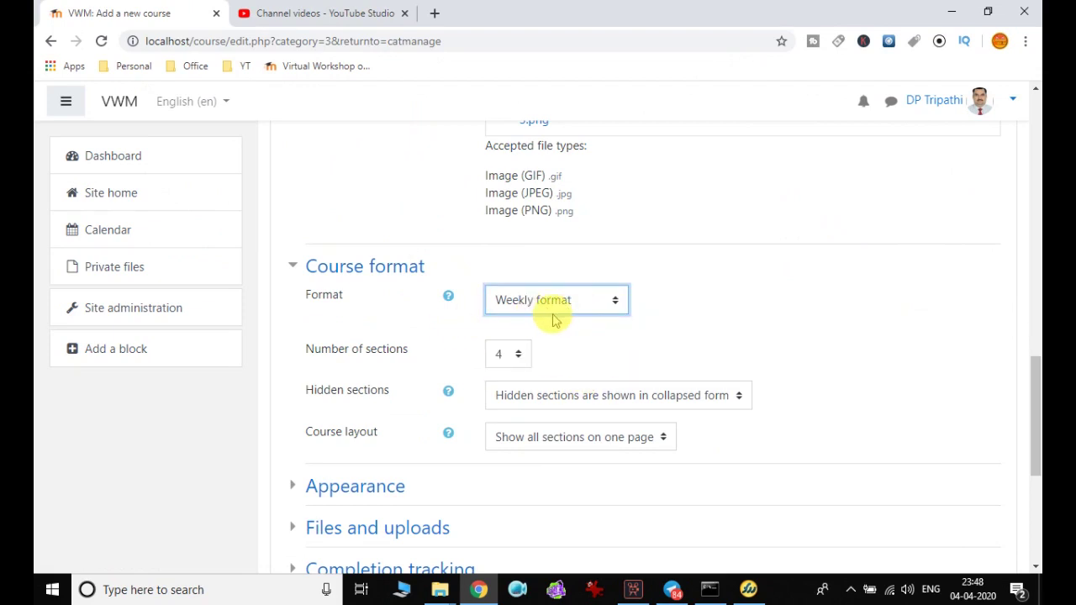
pyautogui.scroll(-1, 618, 327)
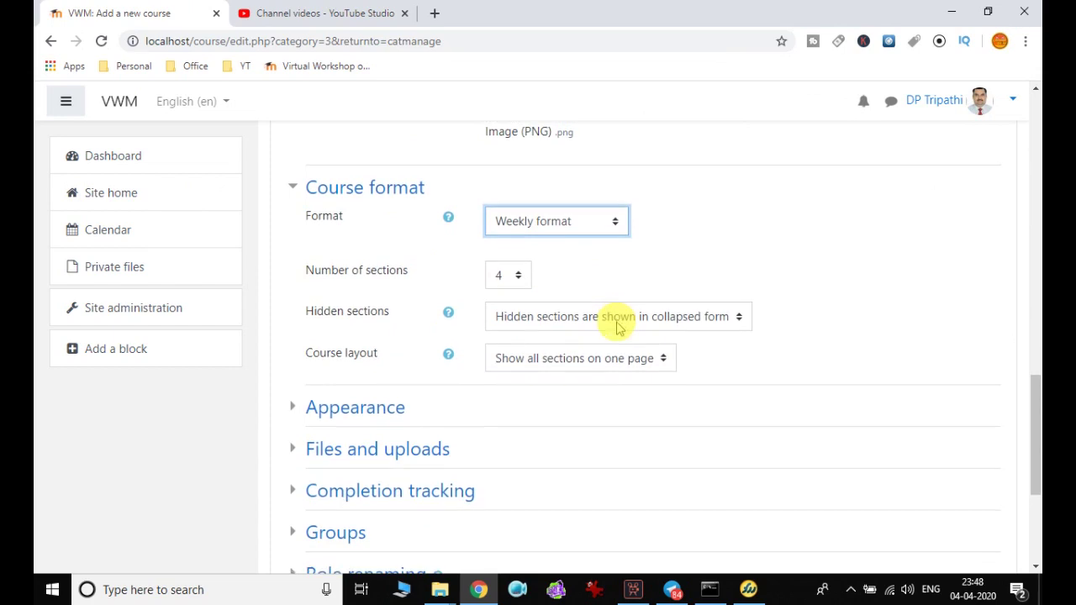
pyautogui.click(508, 278)
pyautogui.click(509, 282)
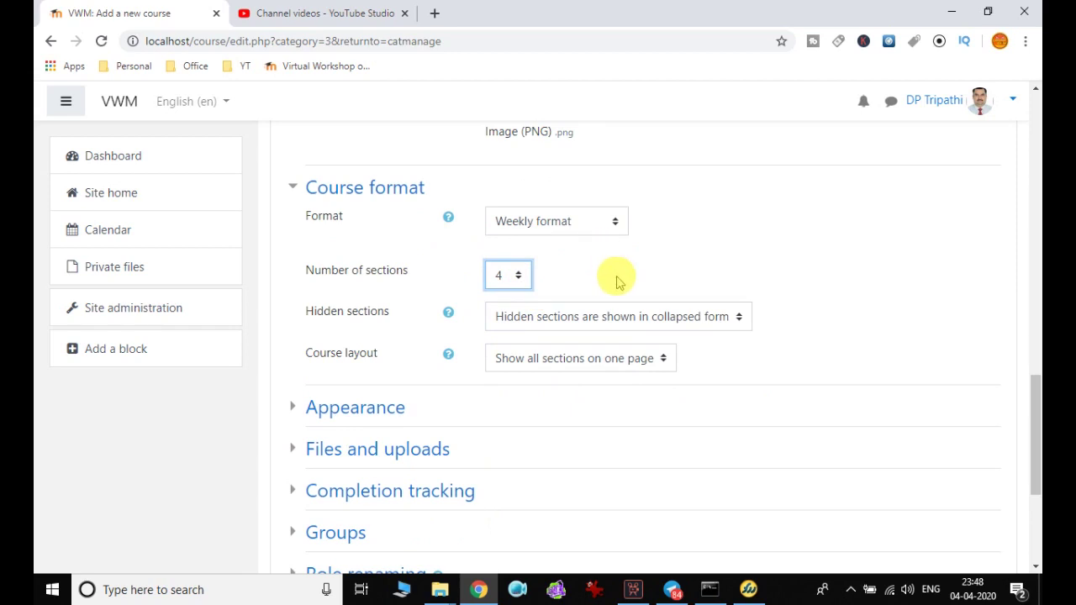
# Examine the choices for hidden sections and for the course layout
pyautogui.click(698, 326)
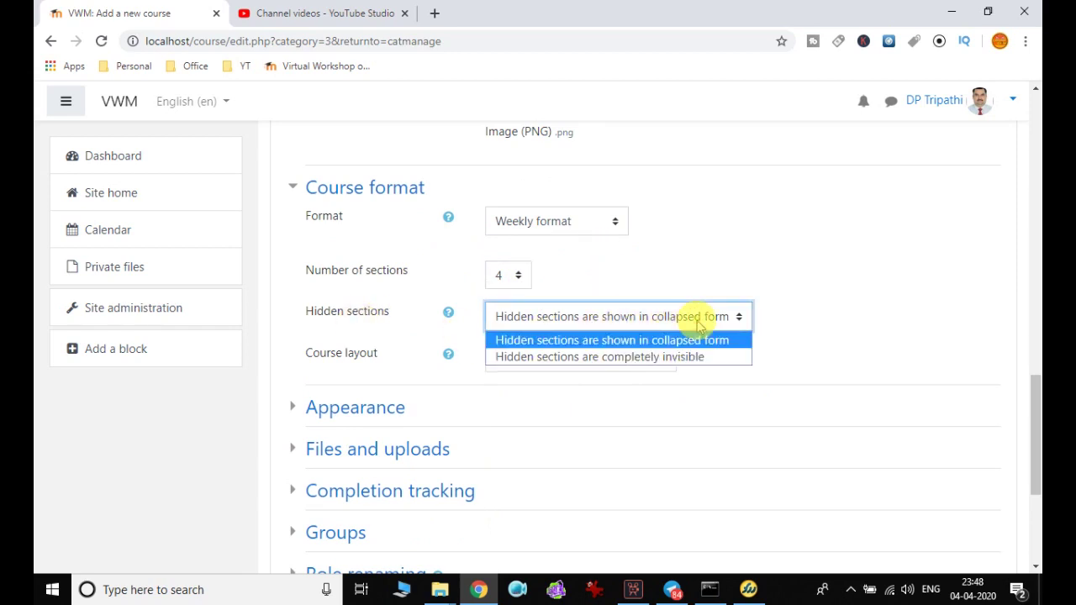
pyautogui.click(699, 325)
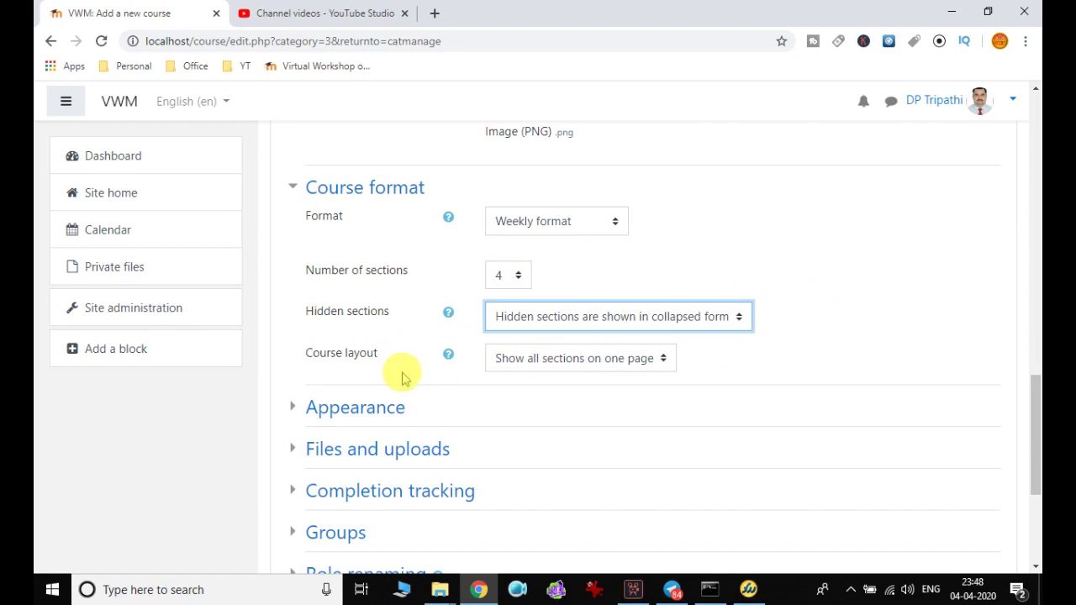
pyautogui.click(609, 367)
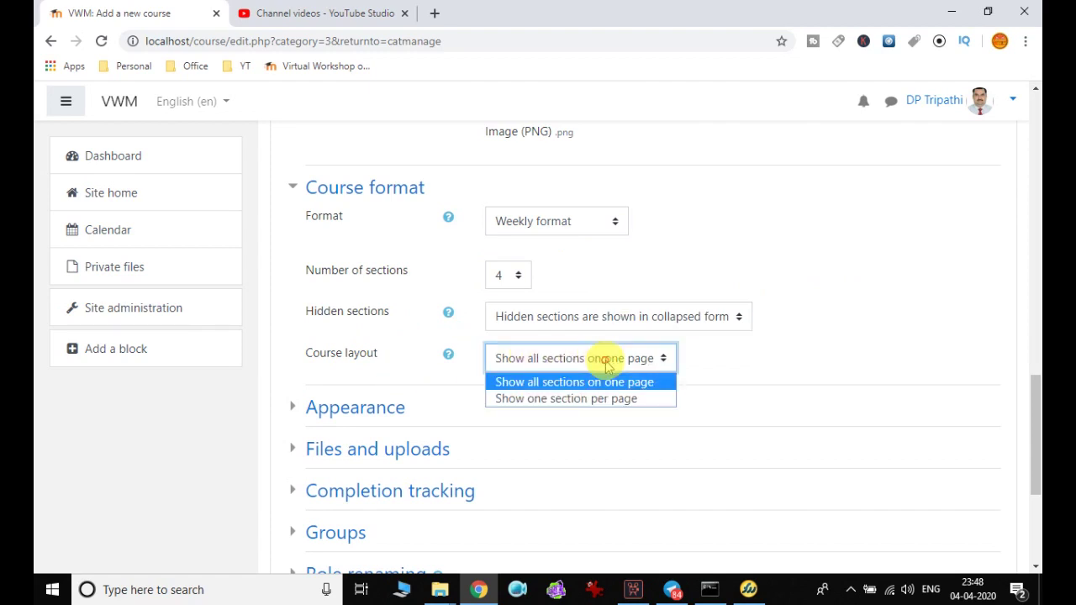
pyautogui.click(606, 363)
# Expand the appearance settings and examine the choices for forced language, showing the gradebook to students and showing activity reports
pyautogui.scroll(-2, 681, 360)
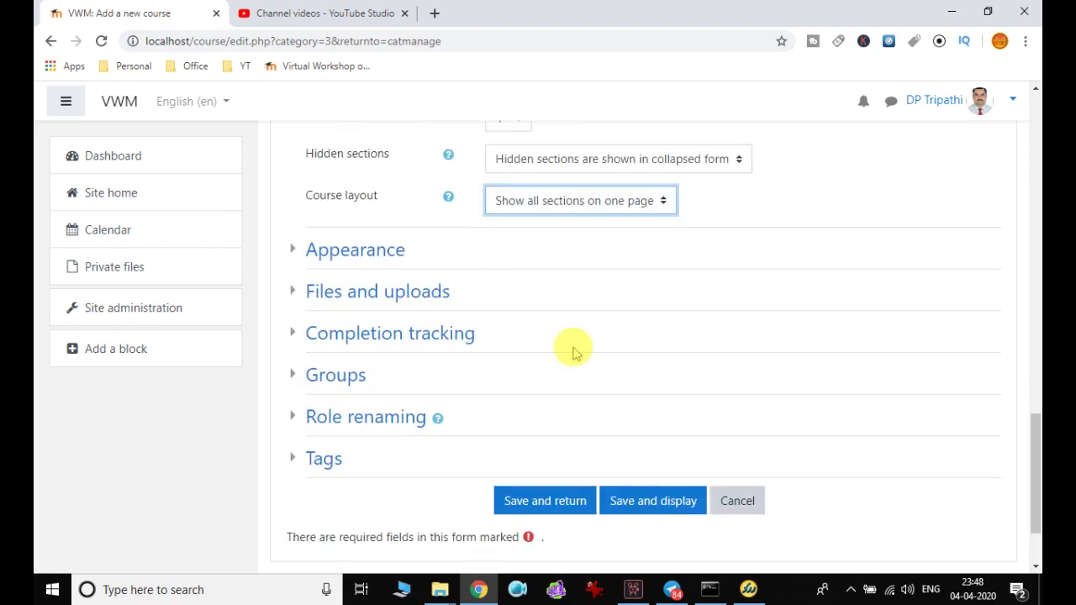
pyautogui.click(392, 252)
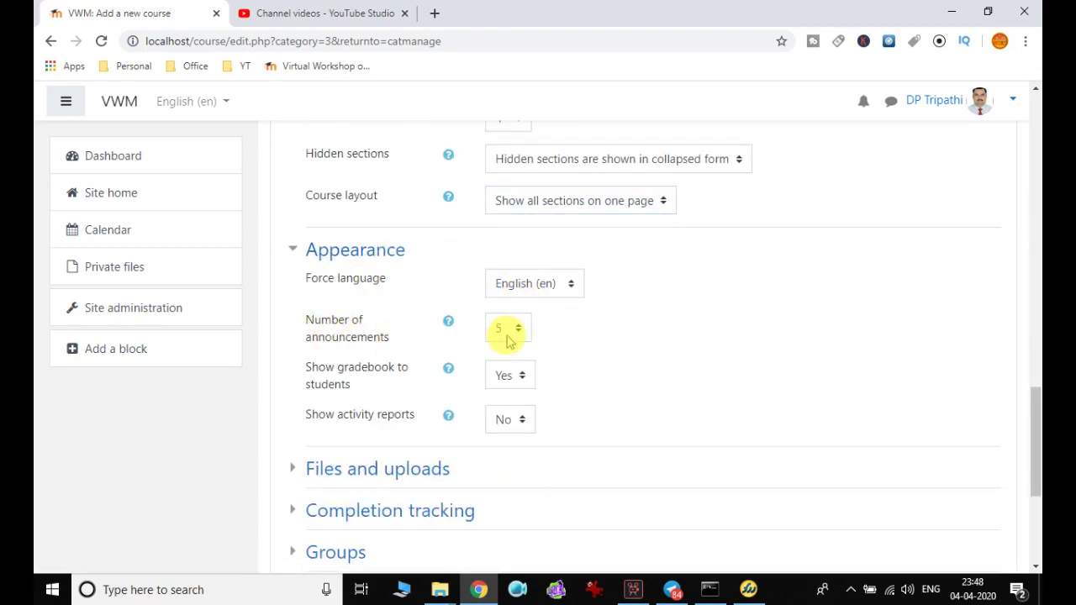
pyautogui.click(555, 290)
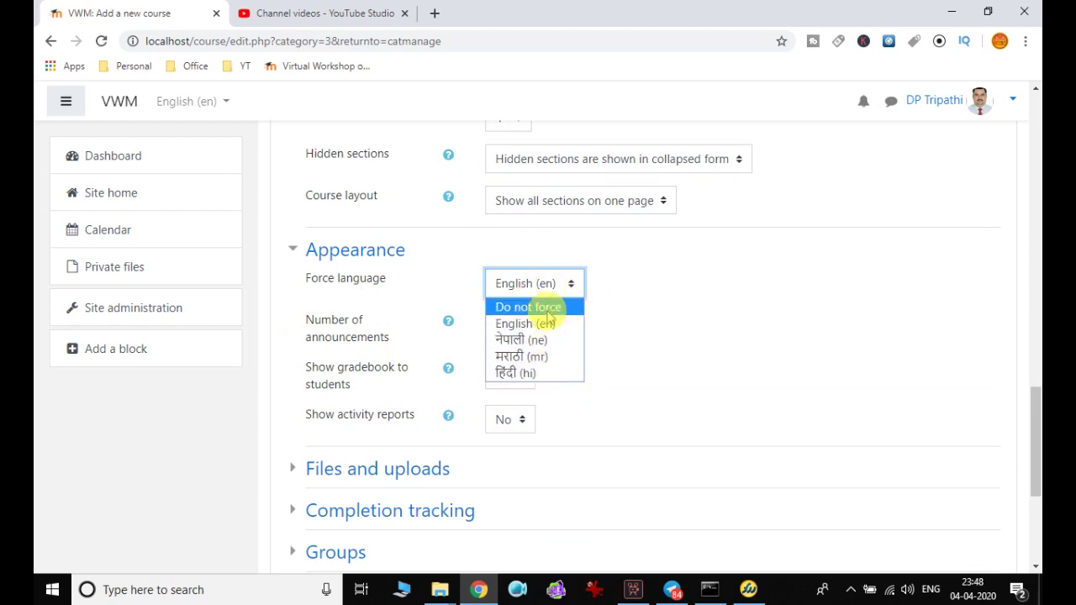
pyautogui.click(670, 300)
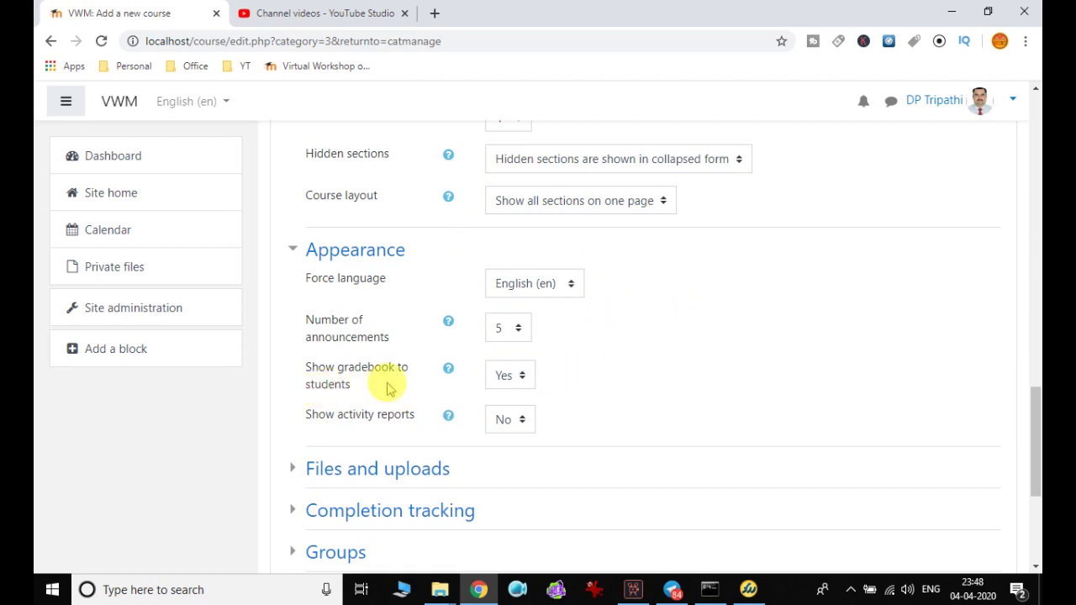
pyautogui.click(521, 379)
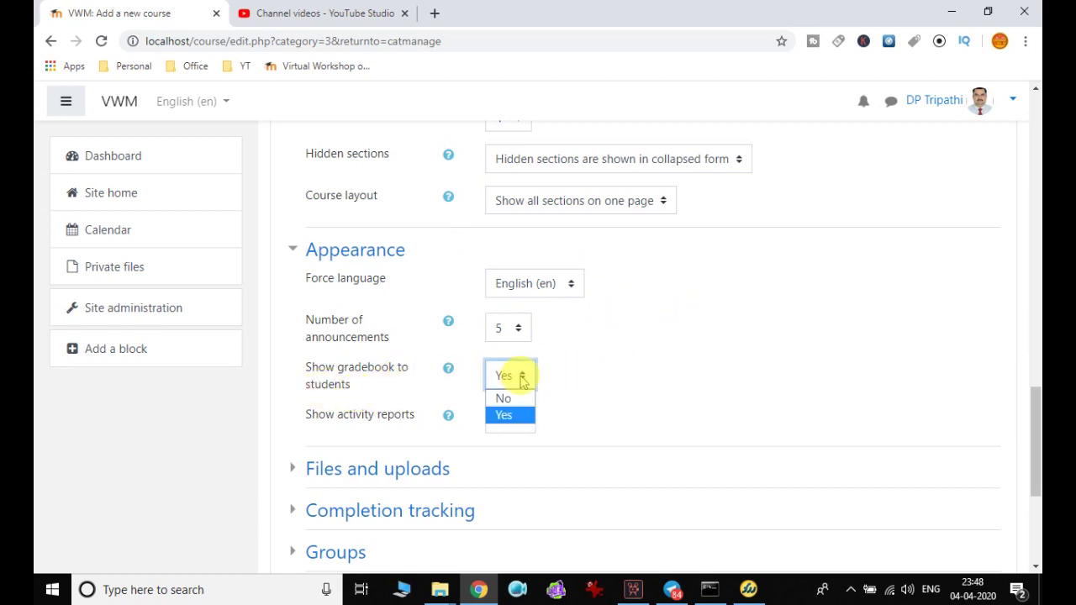
pyautogui.click(521, 378)
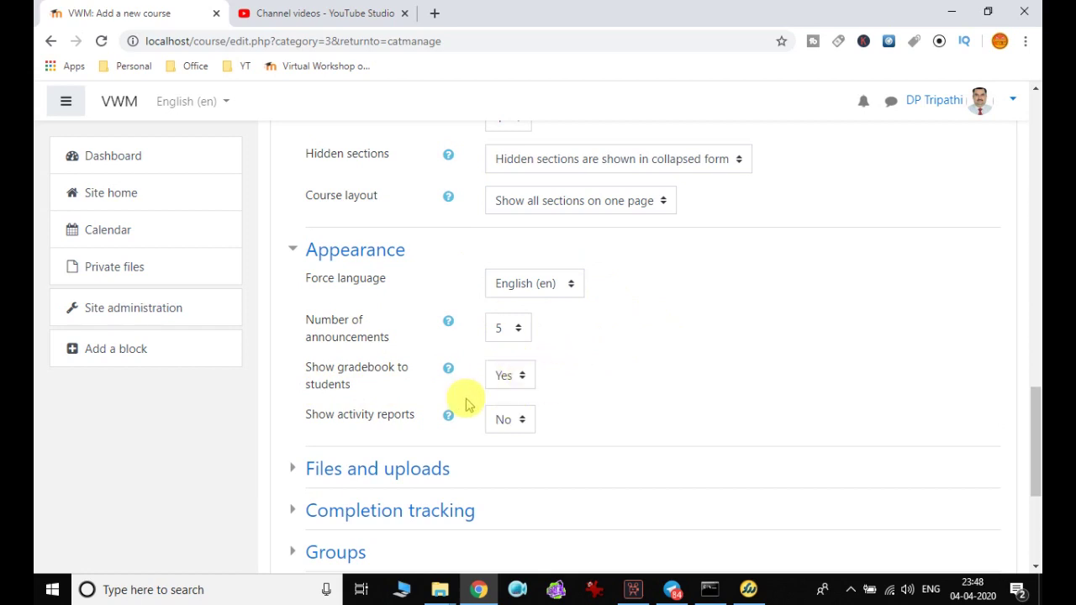
pyautogui.click(521, 420)
pyautogui.click(579, 425)
# Expand the file upload and completion tracking settings and examine the maximum upload size and the completion tracking choices
pyautogui.scroll(-2, 579, 425)
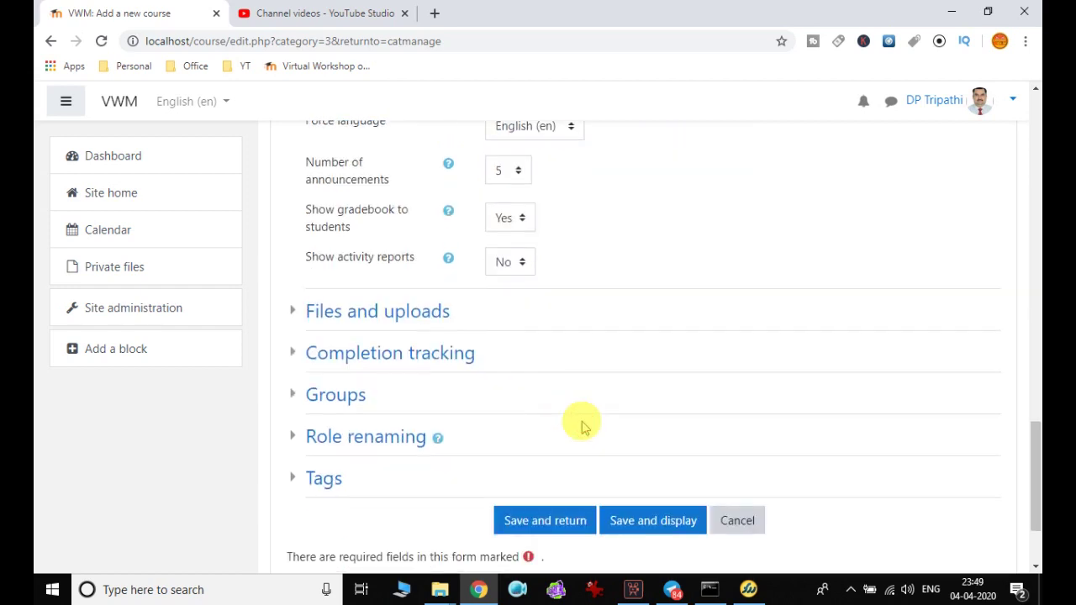
pyautogui.click(413, 312)
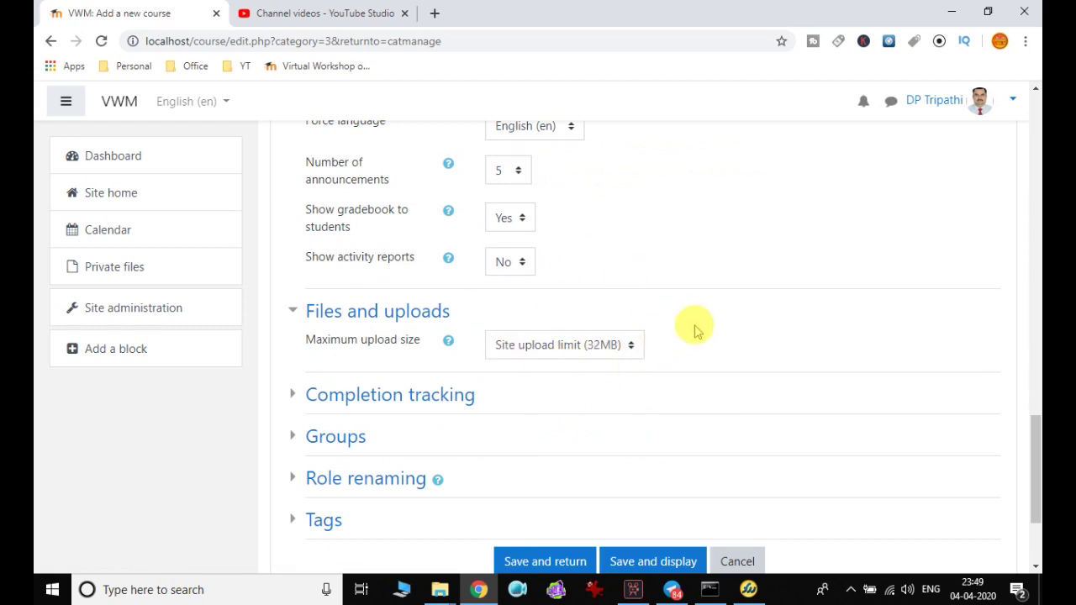
pyautogui.click(436, 405)
pyautogui.scroll(-3, 711, 322)
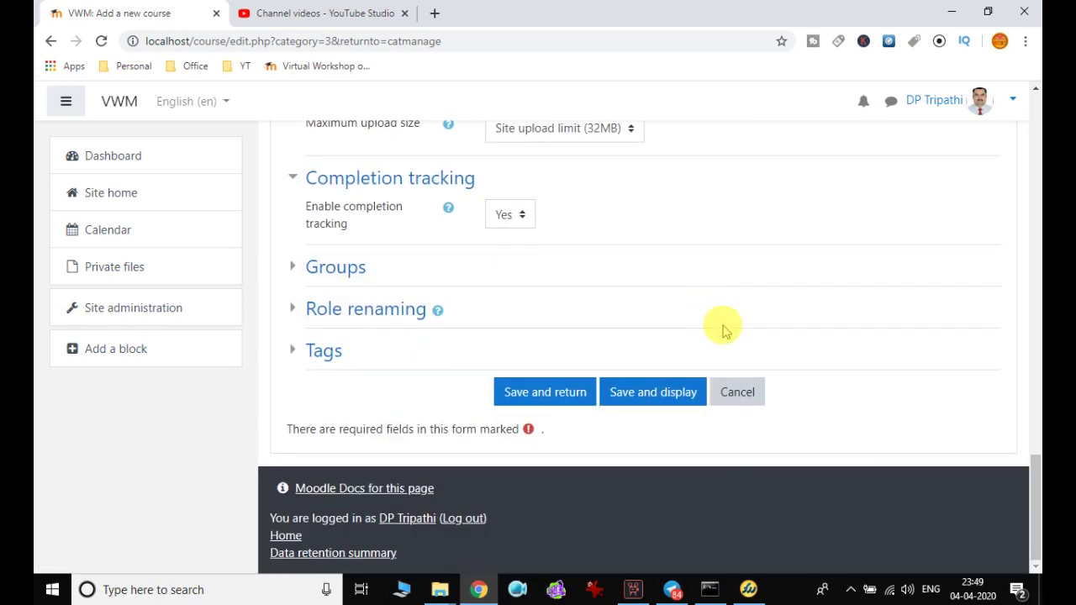
pyautogui.click(521, 216)
pyautogui.click(521, 216)
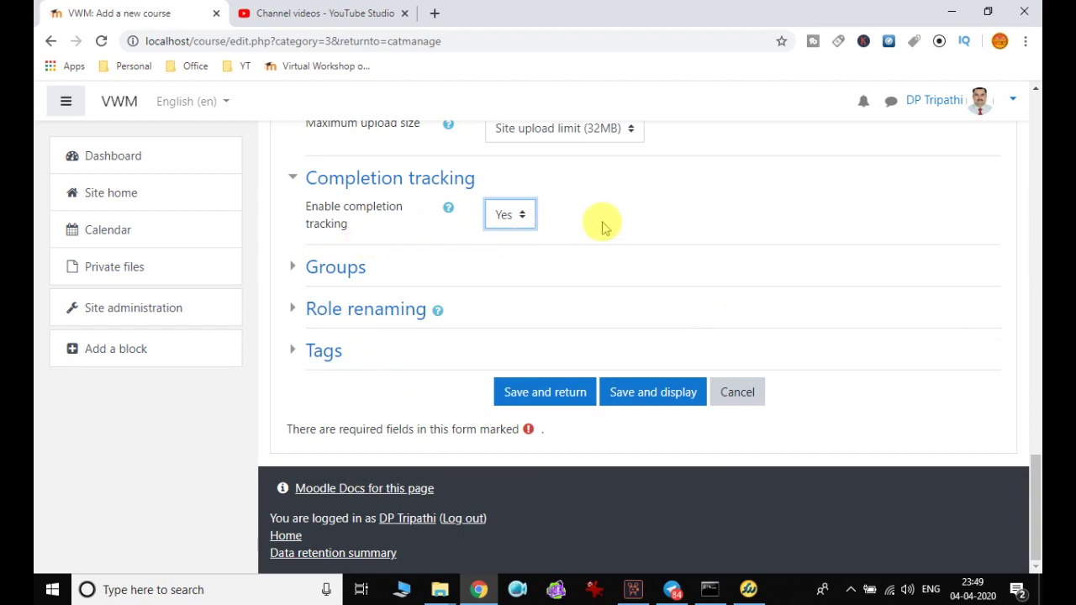
# Expand the groups and role renaming settings and examine the group mode options and the list of renameable roles
pyautogui.click(359, 277)
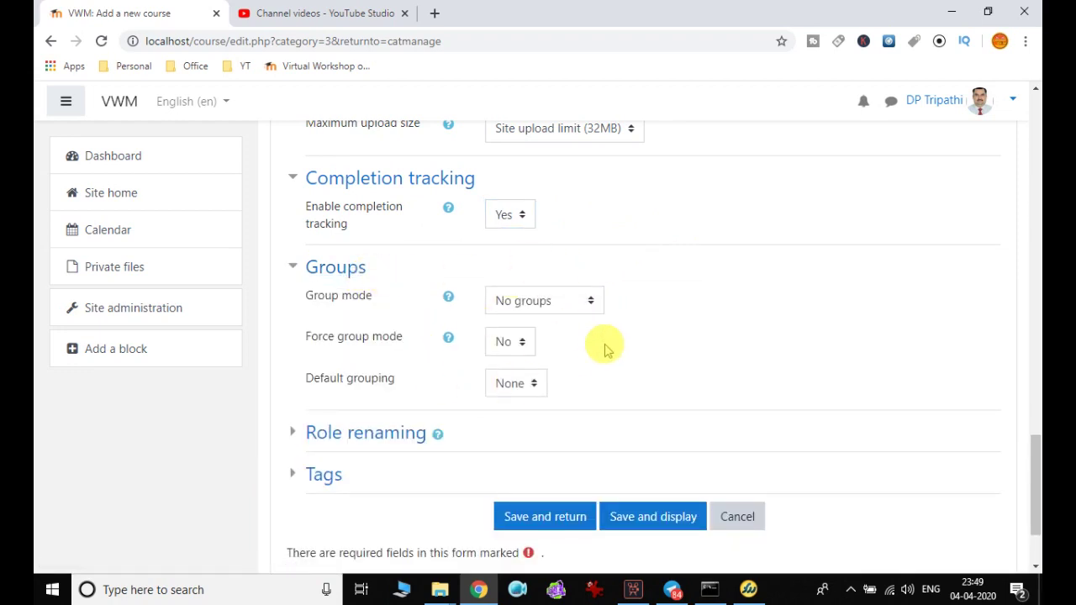
pyautogui.click(397, 434)
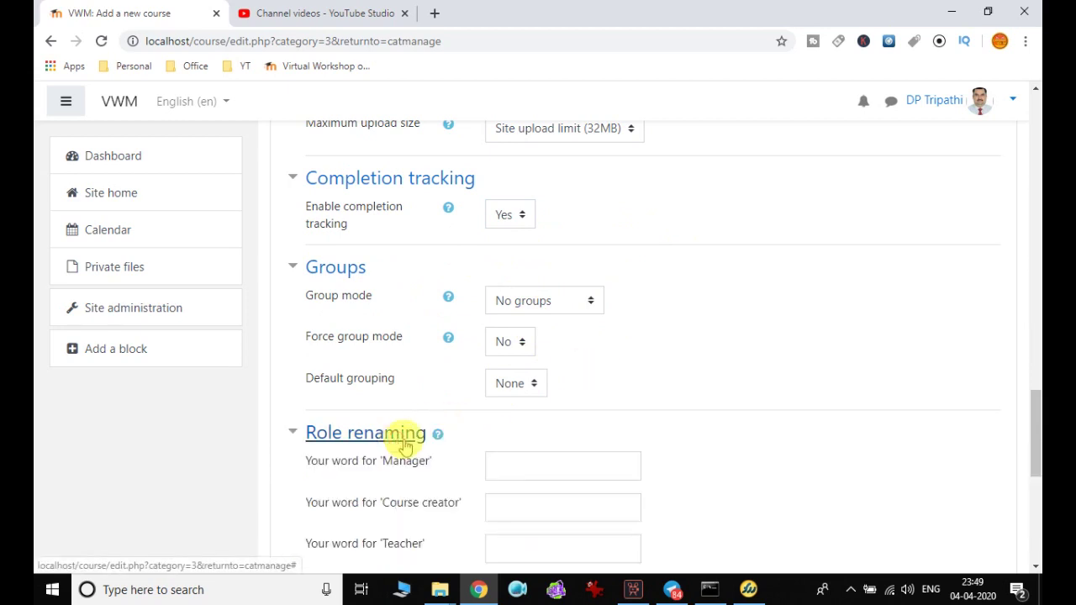
pyautogui.scroll(-2, 655, 355)
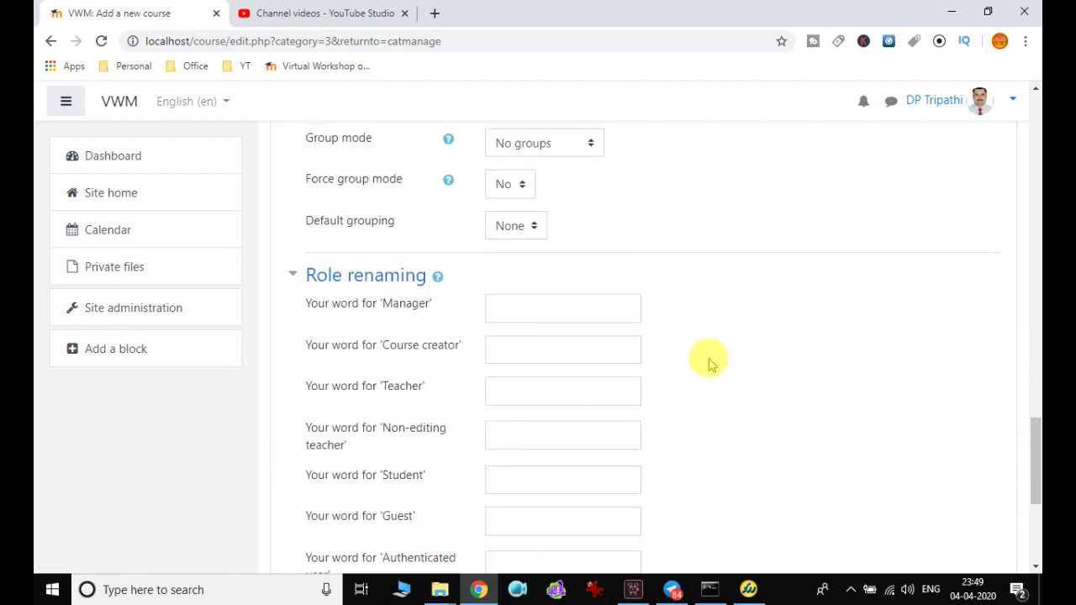
pyautogui.scroll(-1, 708, 361)
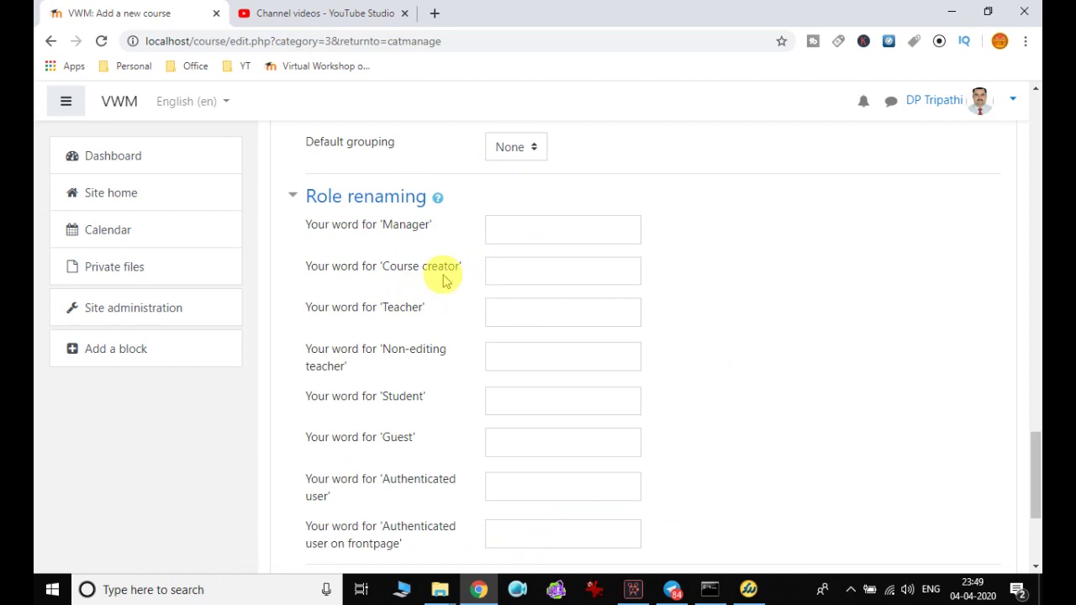
# Examine the role renaming fields for manager, course creator and teacher, leaving them blank
pyautogui.click(520, 267)
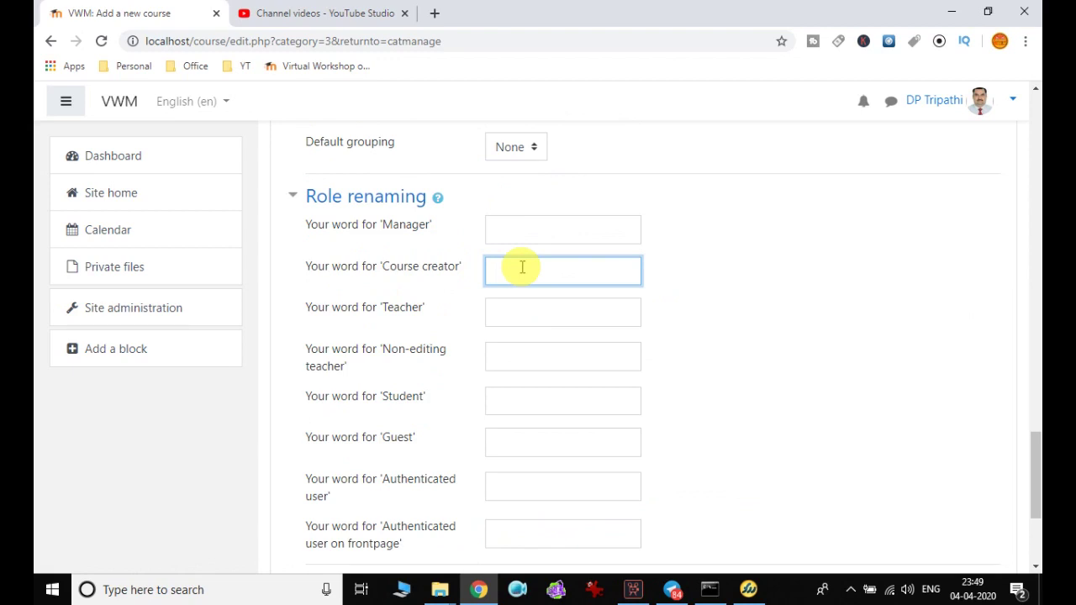
pyautogui.click(538, 315)
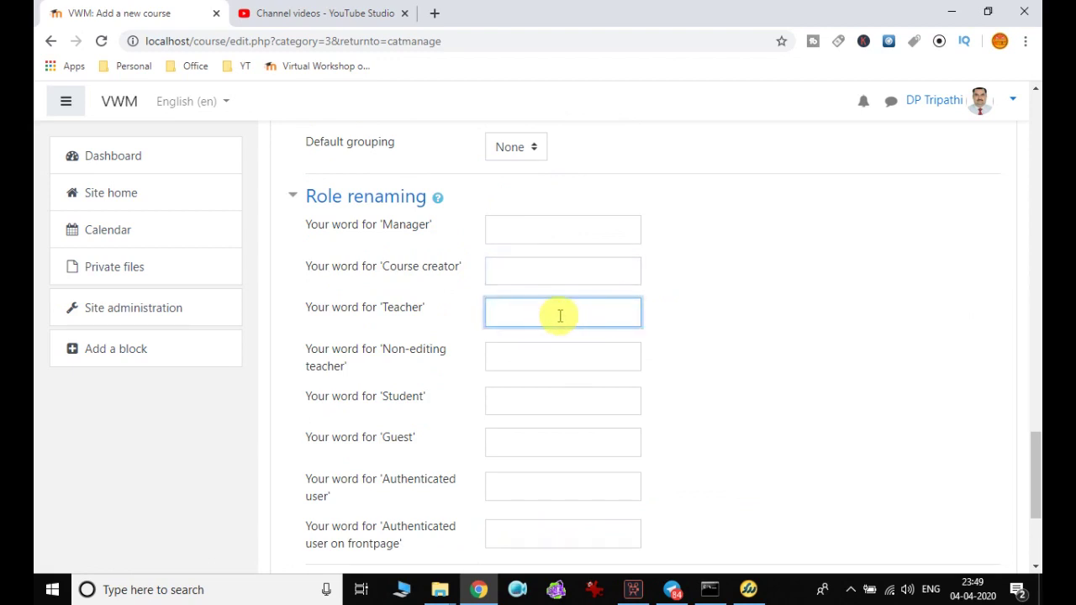
pyautogui.click(528, 228)
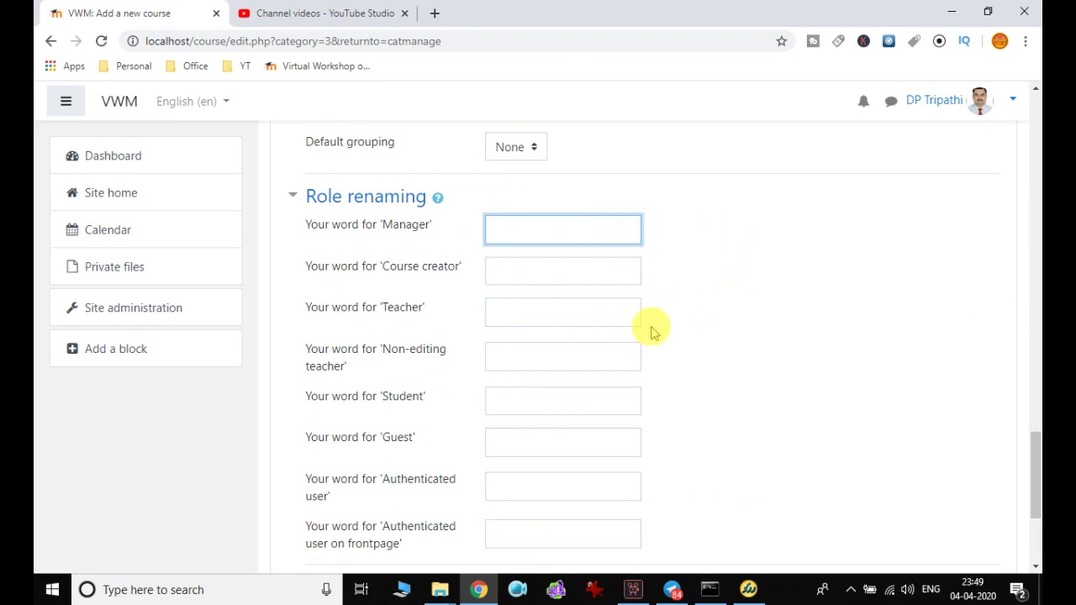
pyautogui.scroll(-1, 638, 336)
pyautogui.scroll(1, 588, 352)
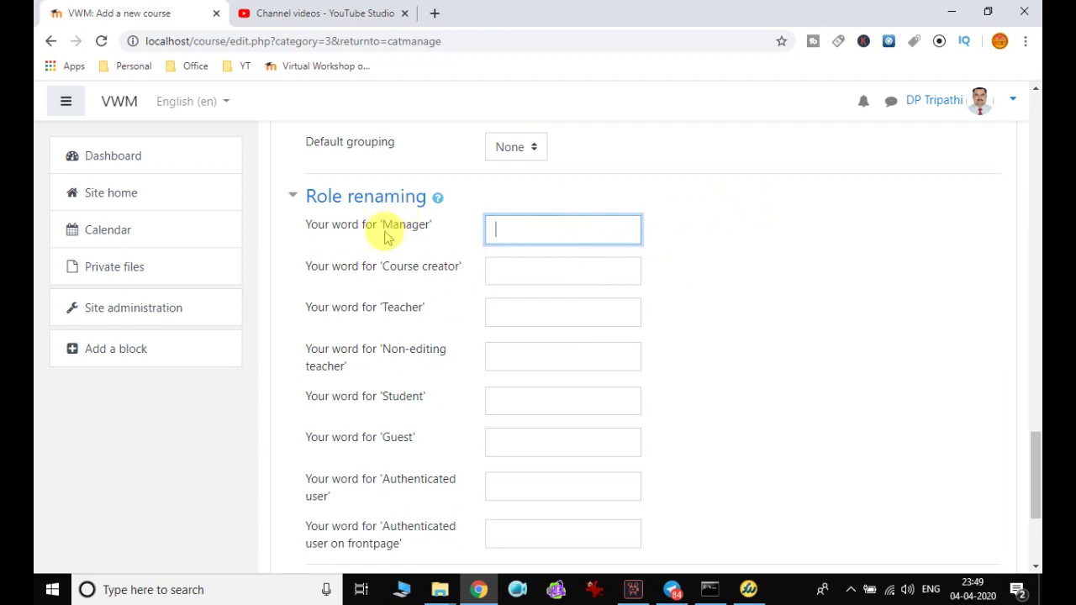
pyautogui.moveTo(382, 228); pyautogui.dragTo(429, 224)
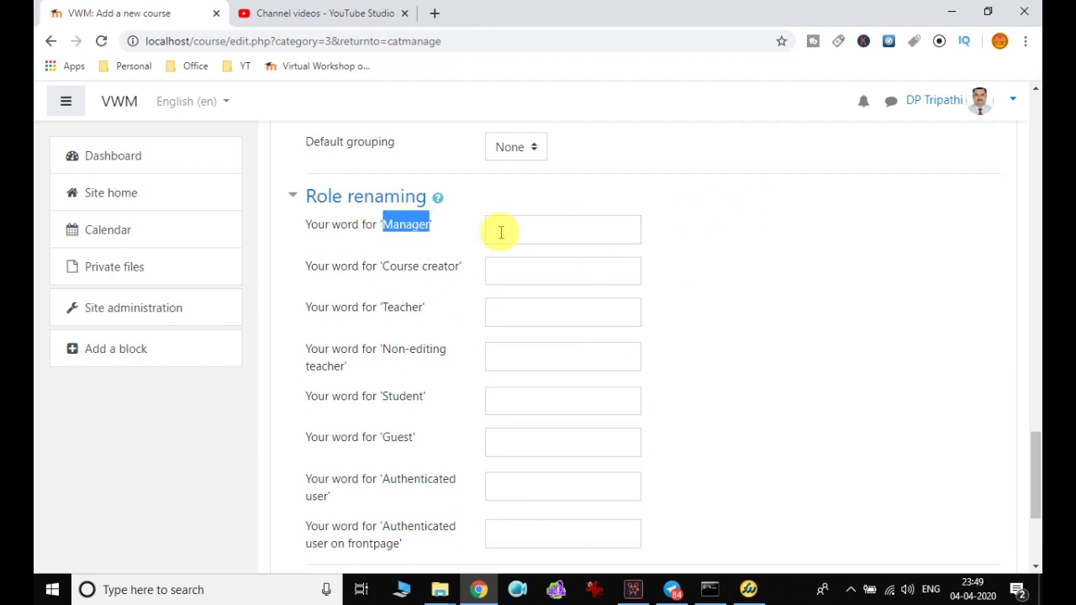
pyautogui.click(410, 273)
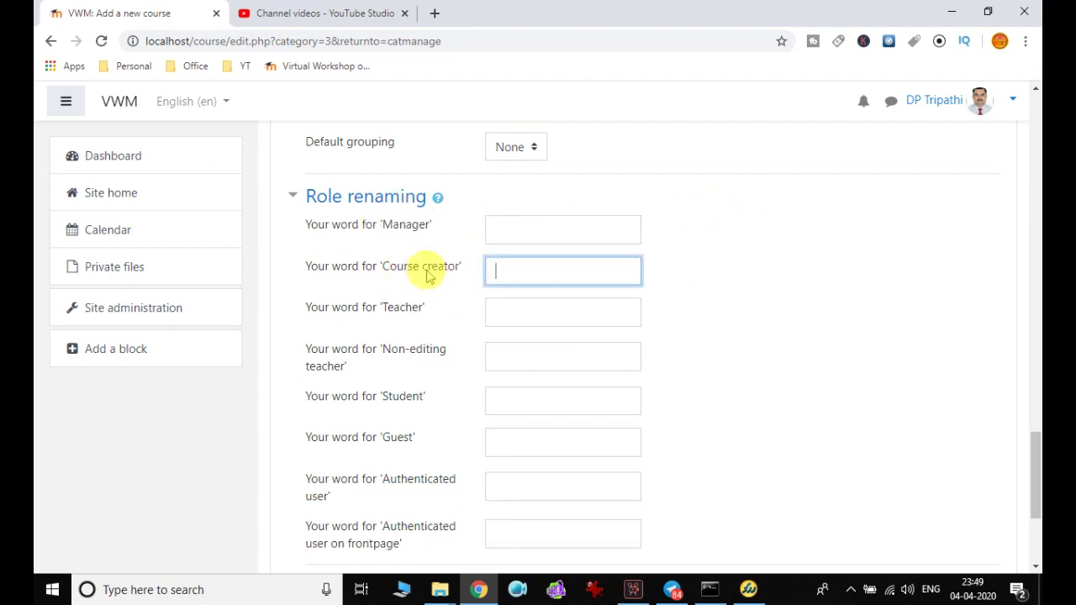
pyautogui.scroll(-3, 563, 384)
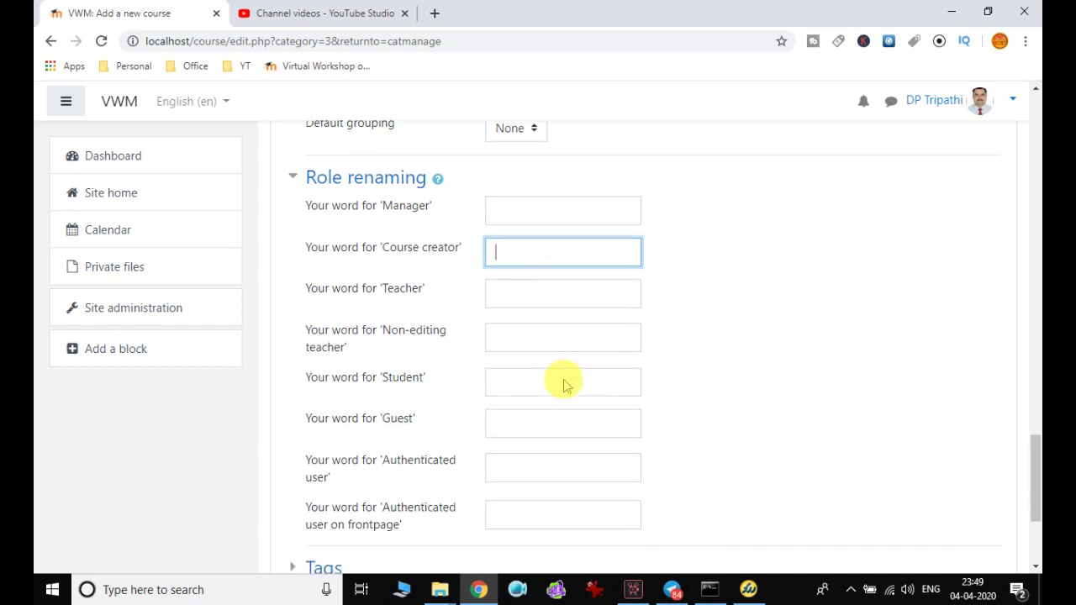
# Expand the tags settings and add the tags "moodle" and "online learning management system" to the course
pyautogui.click(323, 352)
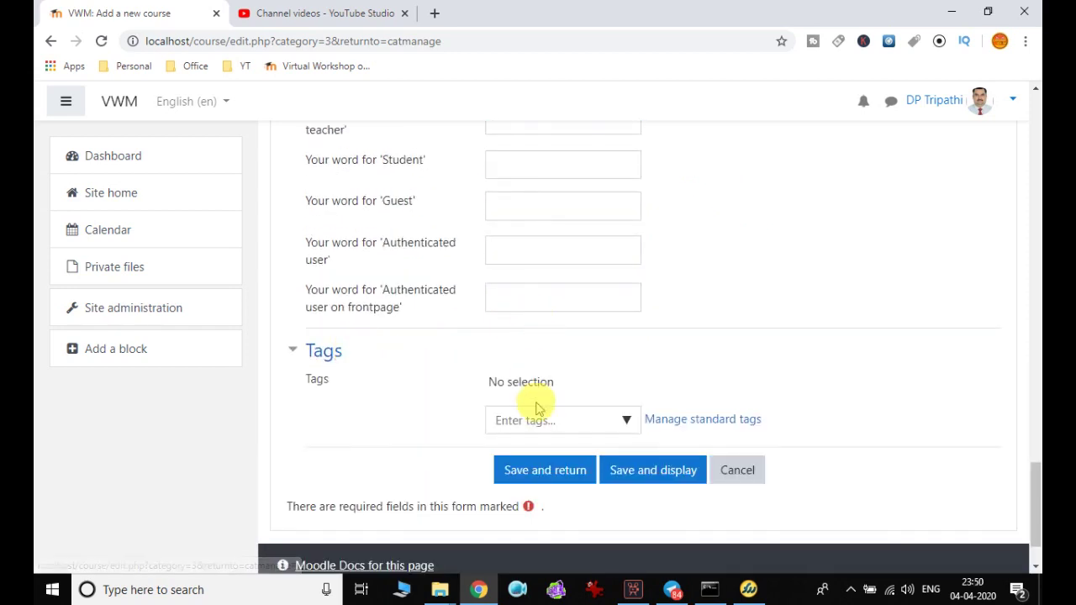
pyautogui.click(538, 421)
pyautogui.click(627, 421)
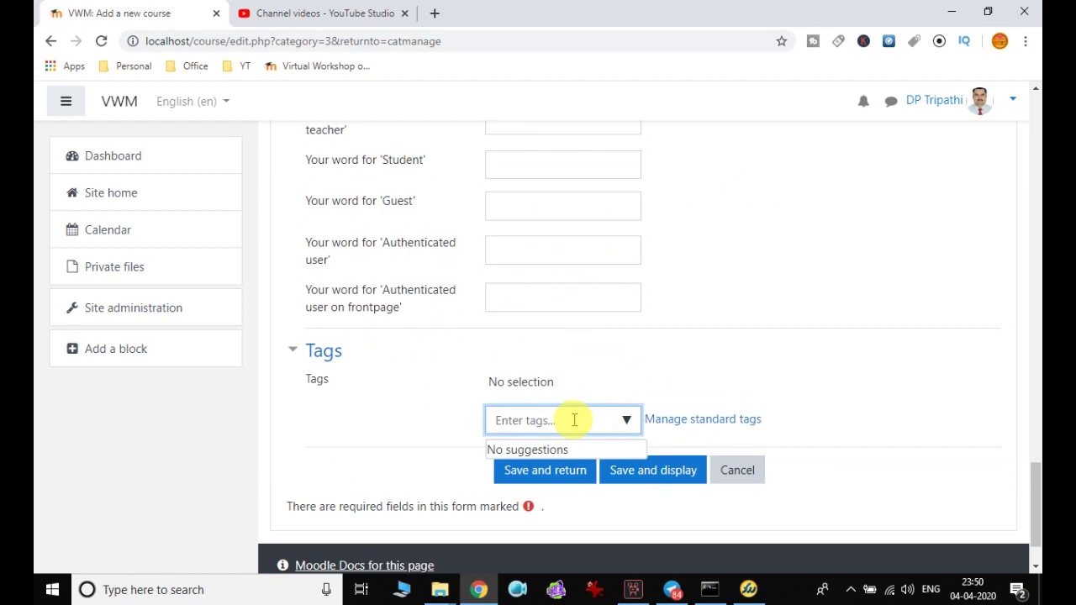
pyautogui.write('moodle')
pyautogui.press('Return')
pyautogui.write('online learn')
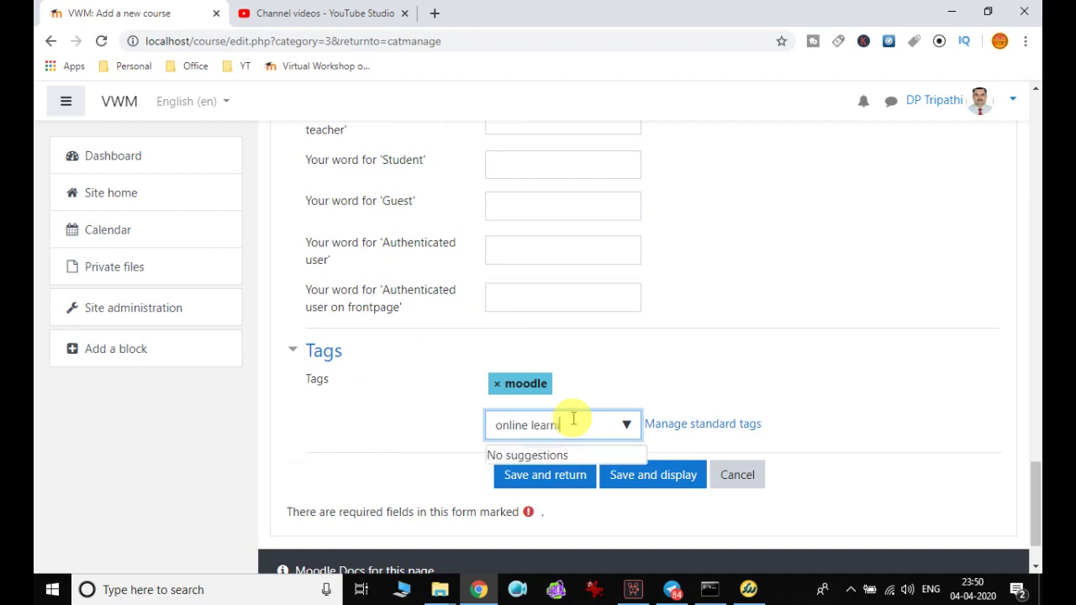
pyautogui.write('ing management syste')
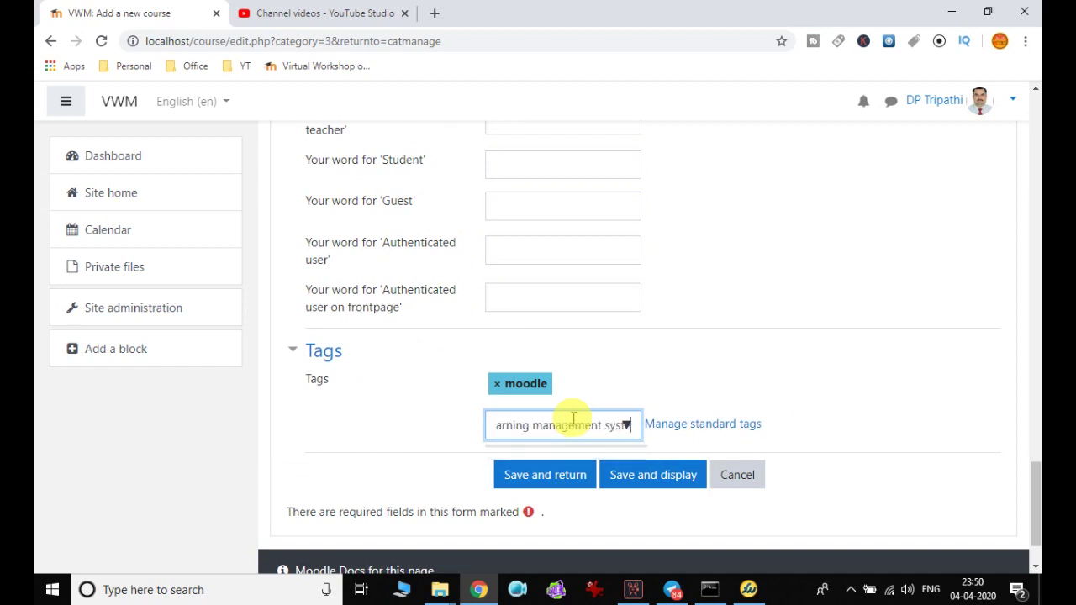
pyautogui.press('BackSpace')
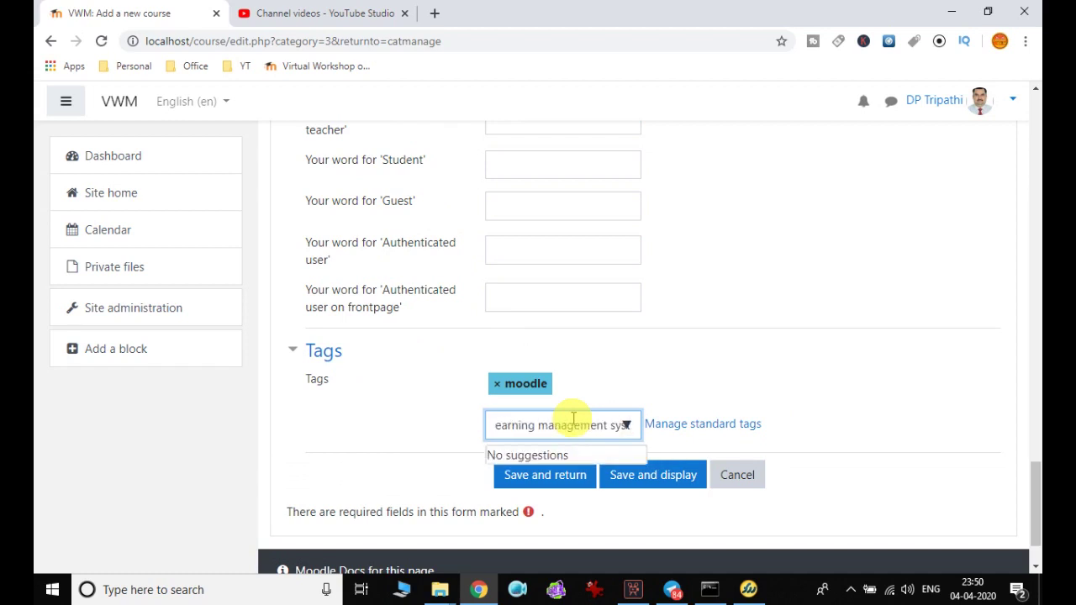
pyautogui.write('em')
pyautogui.press('Return')
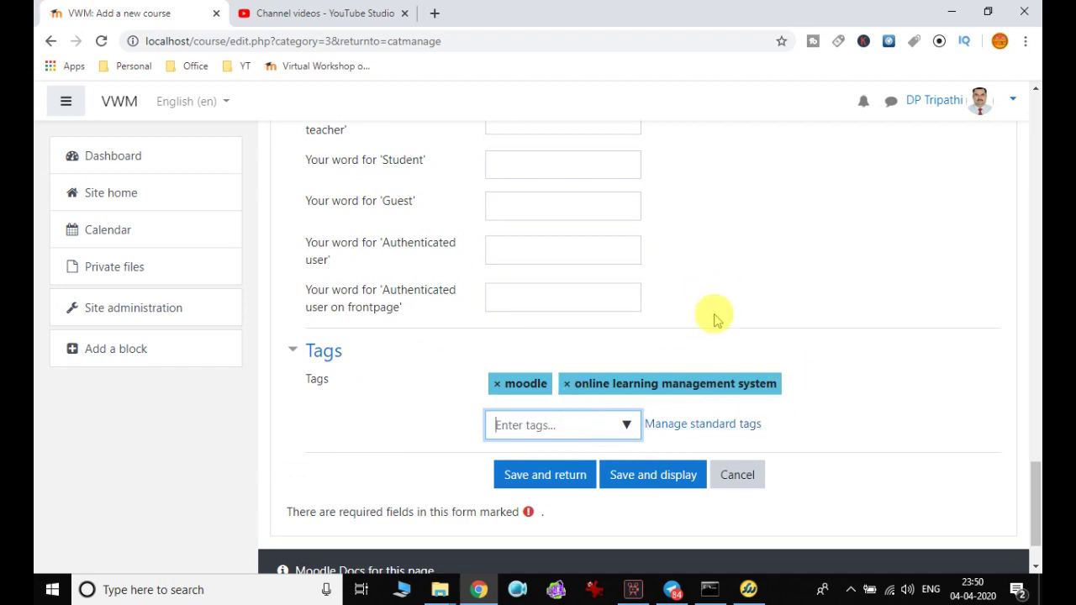
# Review the completed course form and save the course, returning to the category management page
pyautogui.scroll(20, 561, 328)
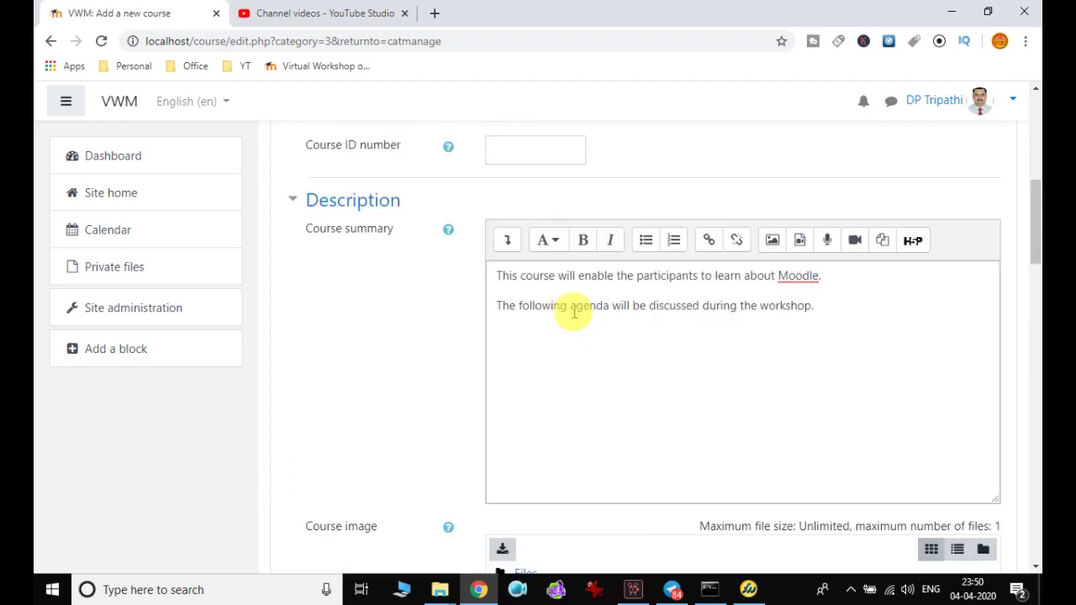
pyautogui.scroll(2, 574, 312)
pyautogui.scroll(-20, 572, 311)
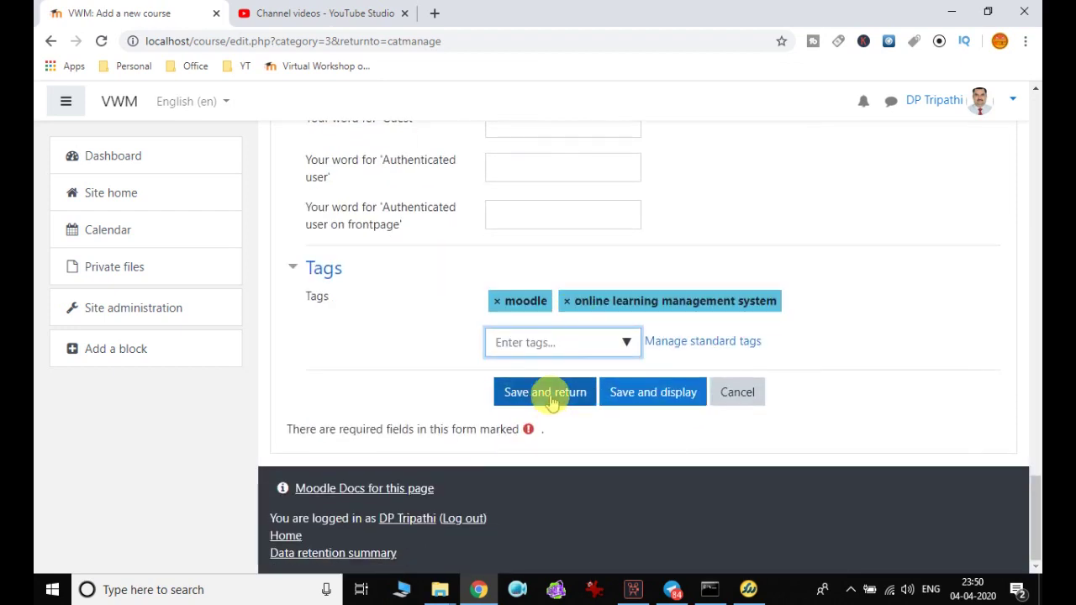
pyautogui.click(551, 401)
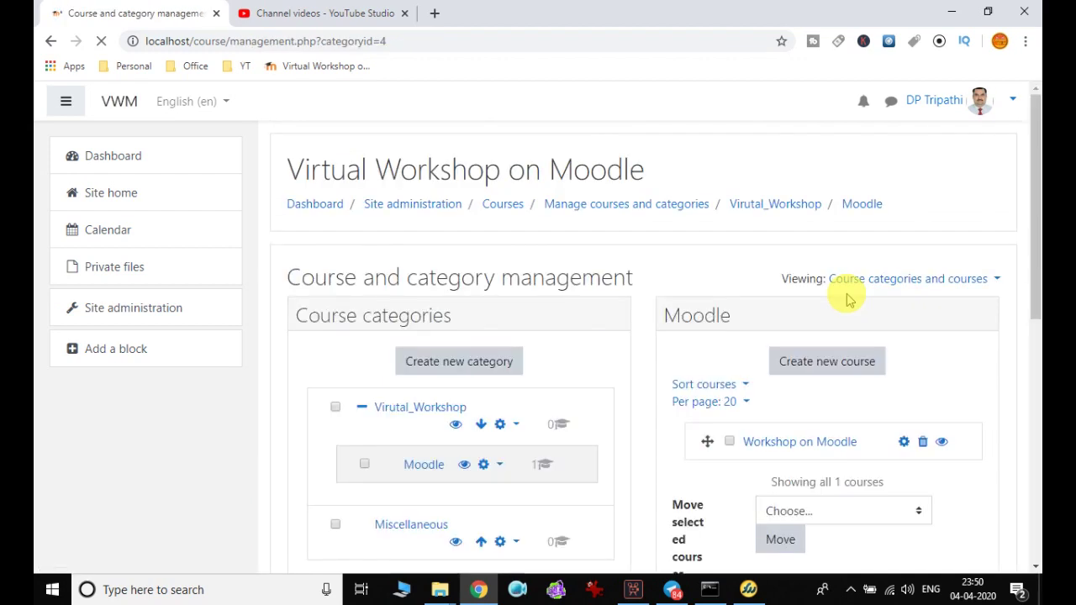
# Check the "Workshop on Moodle" course in the Moodle category listing, then view the dashboard and the site home page
pyautogui.scroll(-3, 864, 283)
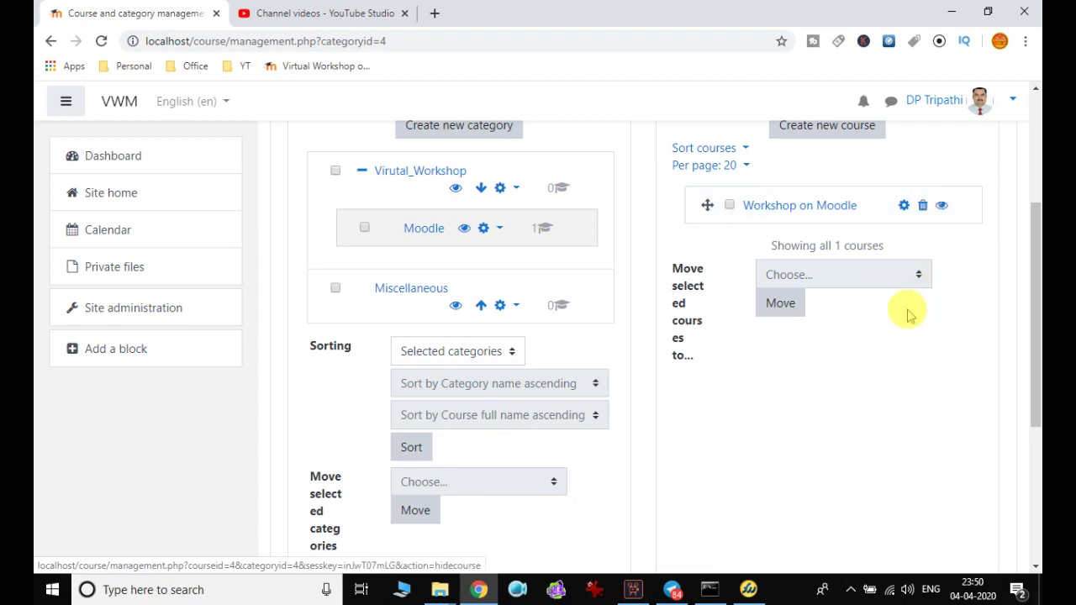
pyautogui.scroll(3, 905, 308)
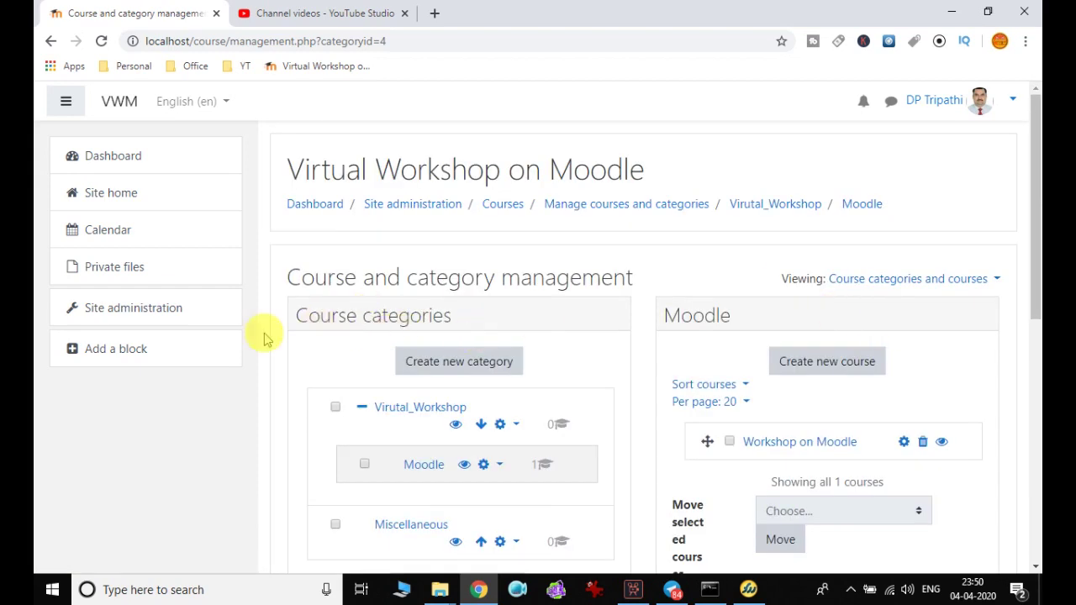
pyautogui.click(119, 159)
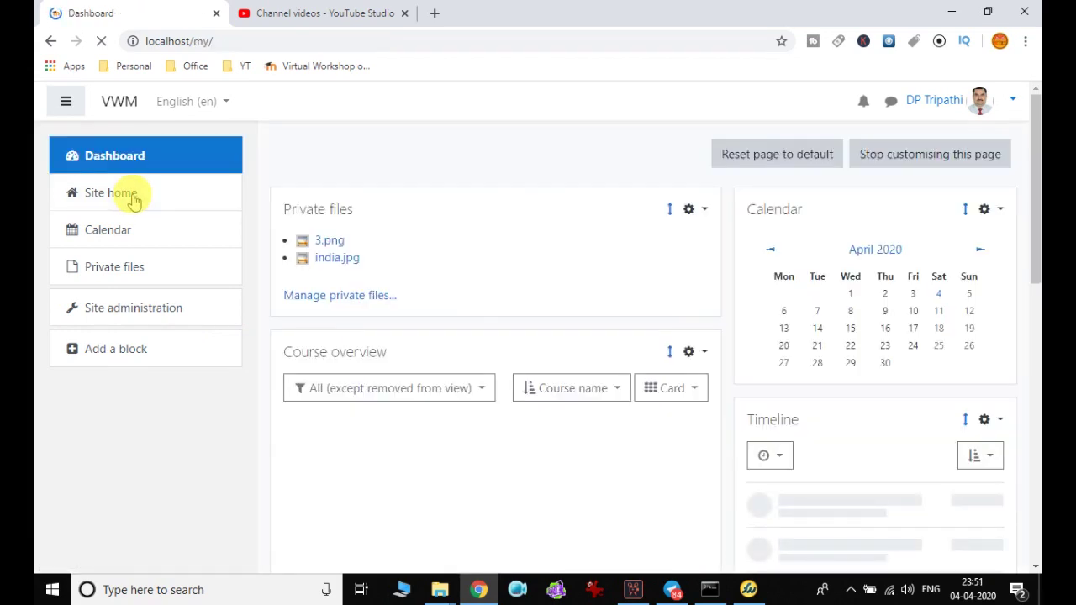
pyautogui.click(110, 194)
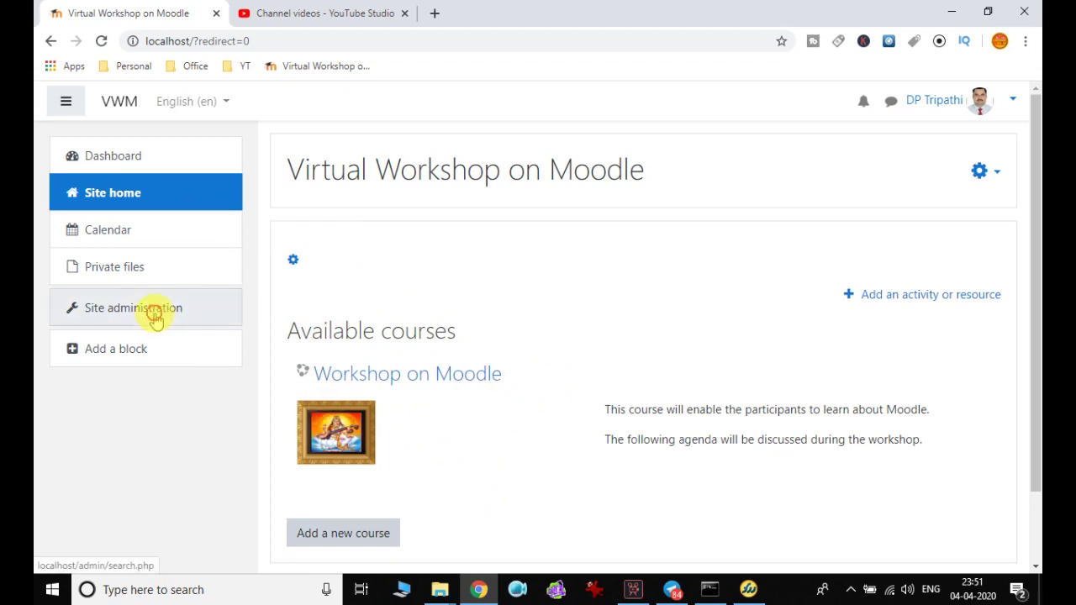
# Open the course administration options within site administration
pyautogui.click(189, 310)
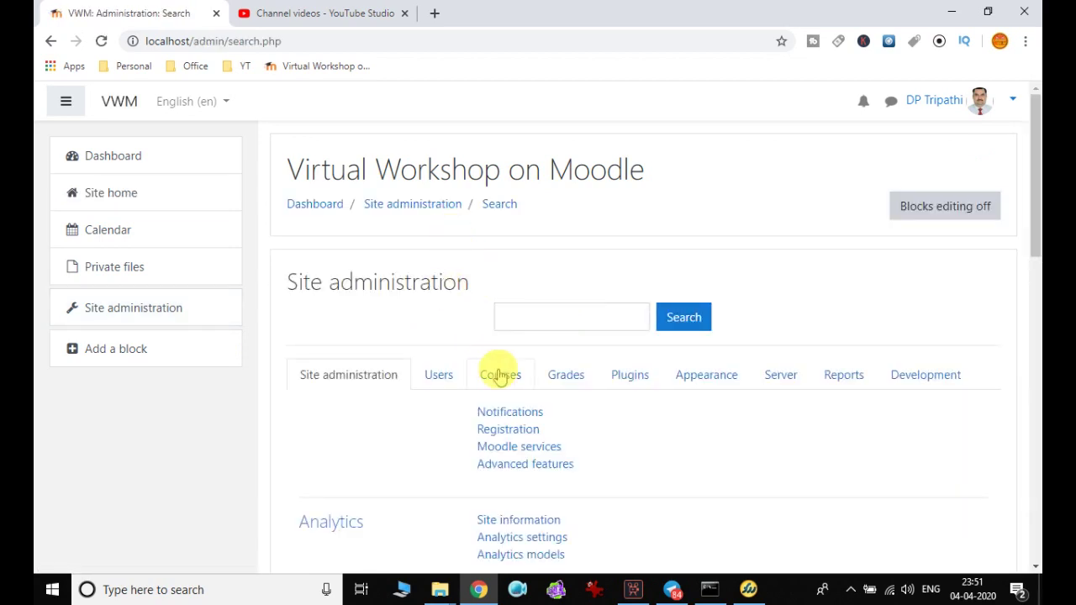
pyautogui.click(500, 375)
pyautogui.scroll(-1, 571, 298)
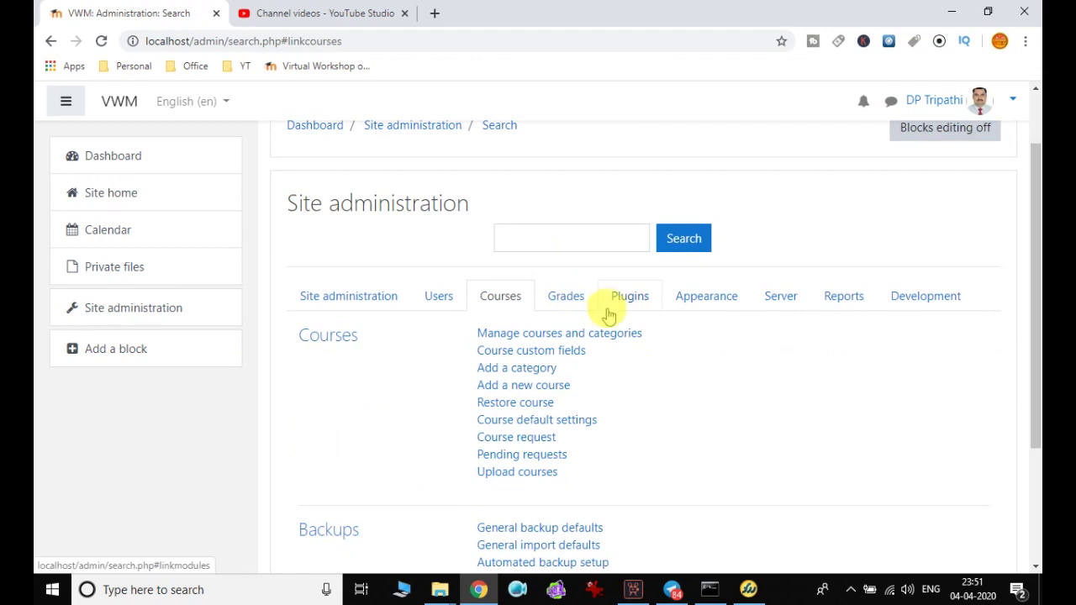